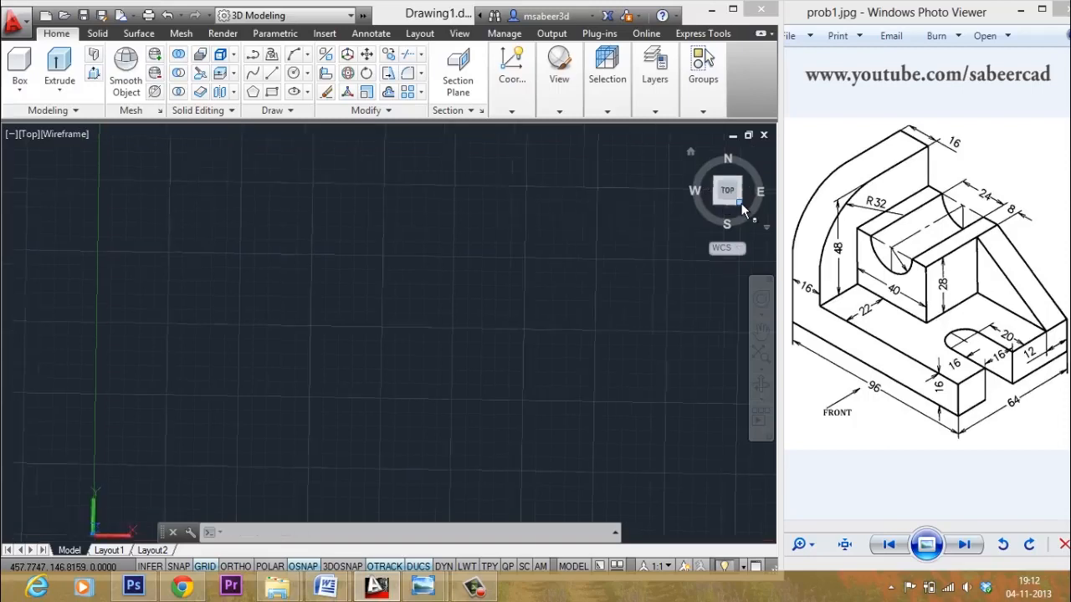
# - Switch the empty drawing to the SE Isometric view using the ViewCube's bottom-right corner
pyautogui.click(741, 208)
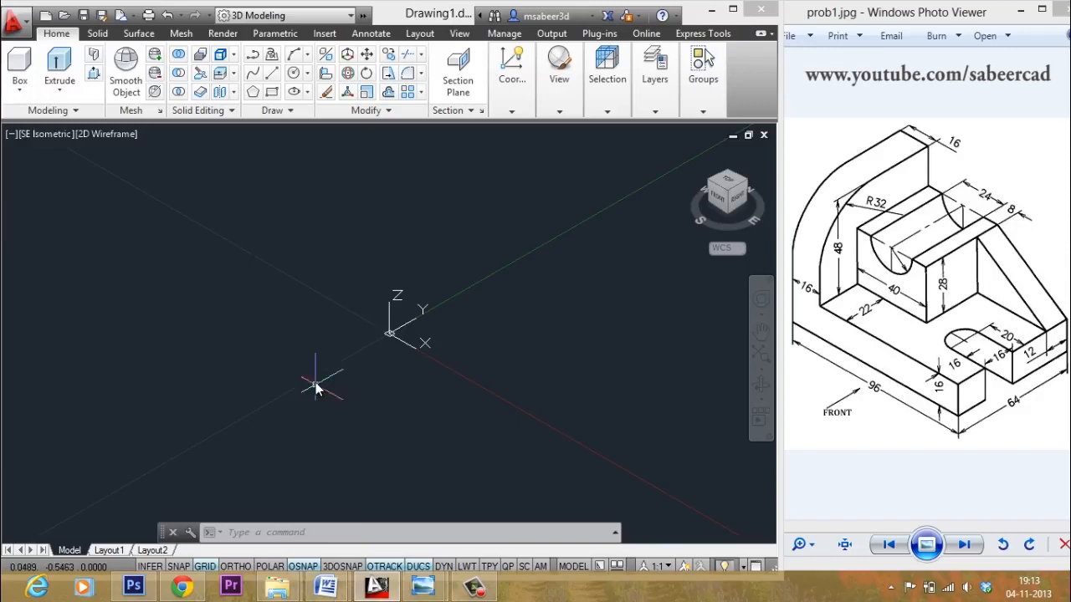
# - Draw a 96 × 64 rectangle by dimensions as the base footprint and fit it in view
pyautogui.click(265, 392)
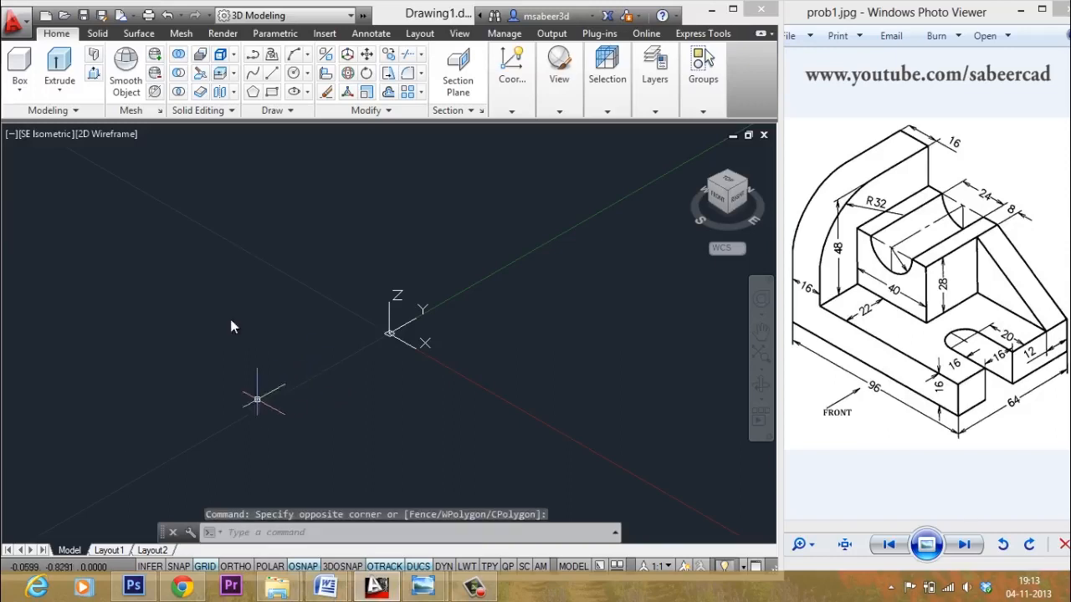
pyautogui.click(272, 92)
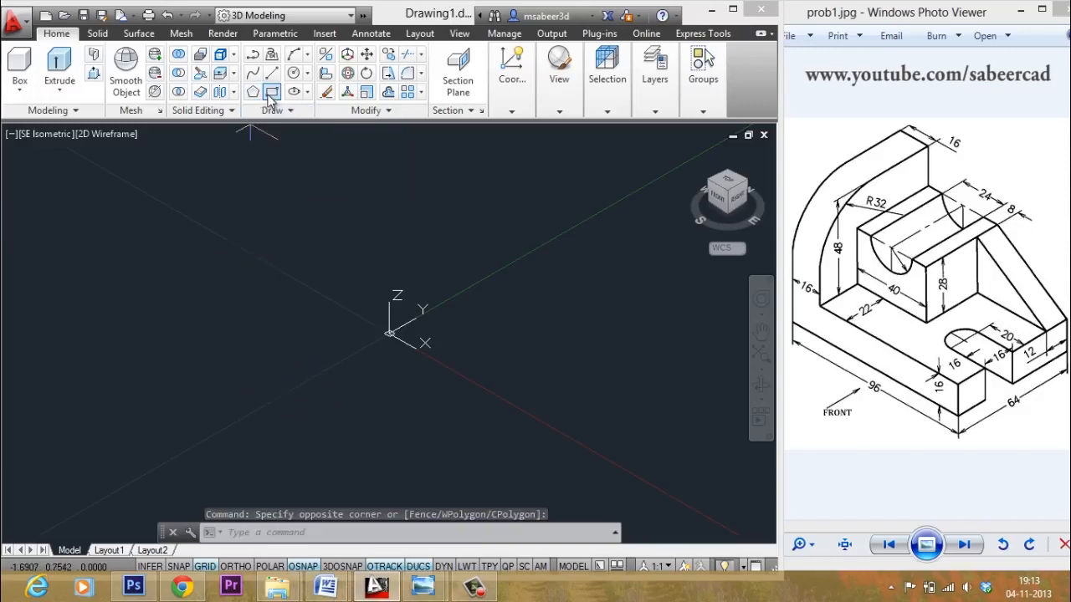
pyautogui.click(90, 391)
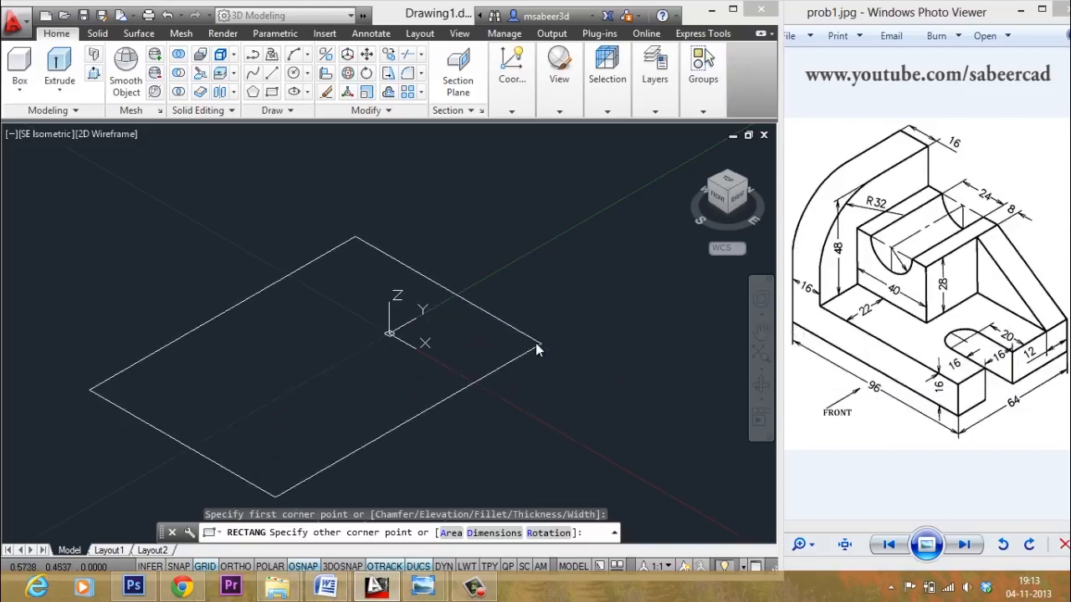
pyautogui.click(482, 535)
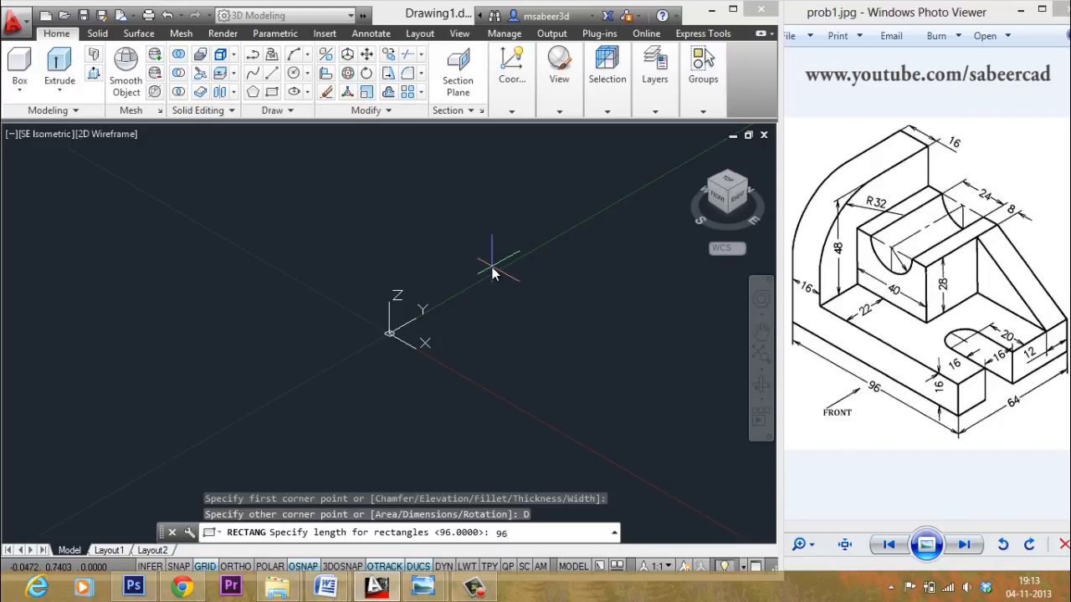
pyautogui.press('Return')
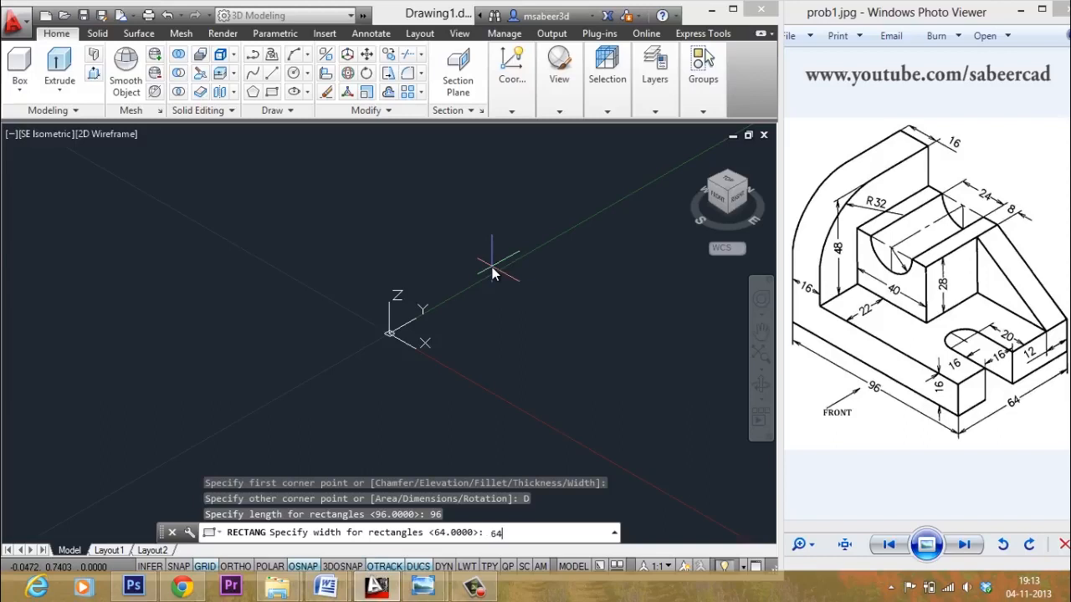
pyautogui.press('Return')
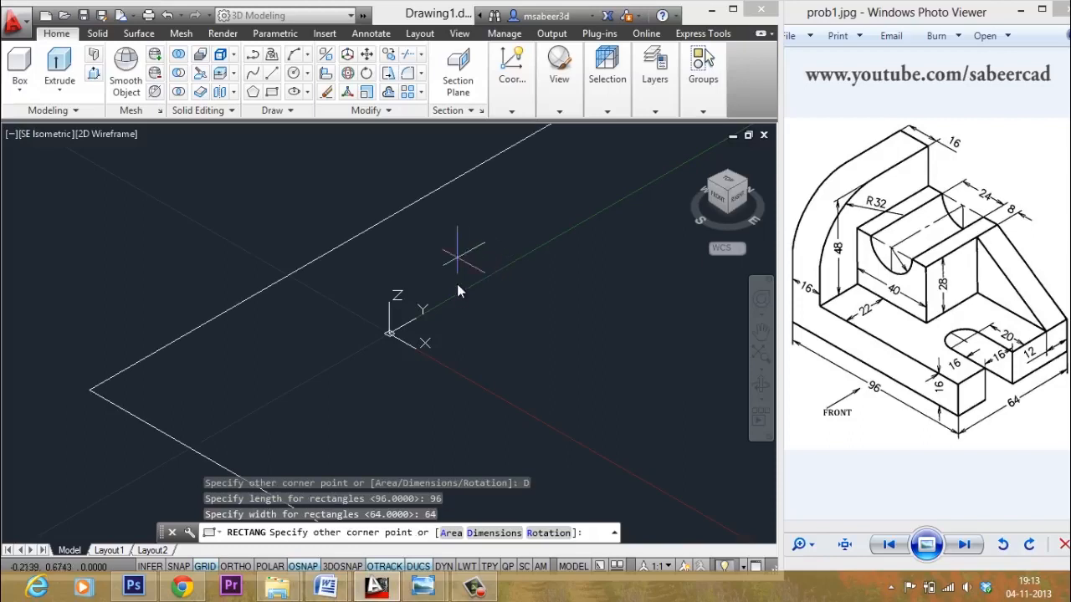
pyautogui.scroll(-14, 277, 290)
pyautogui.scroll(-3, 305, 246)
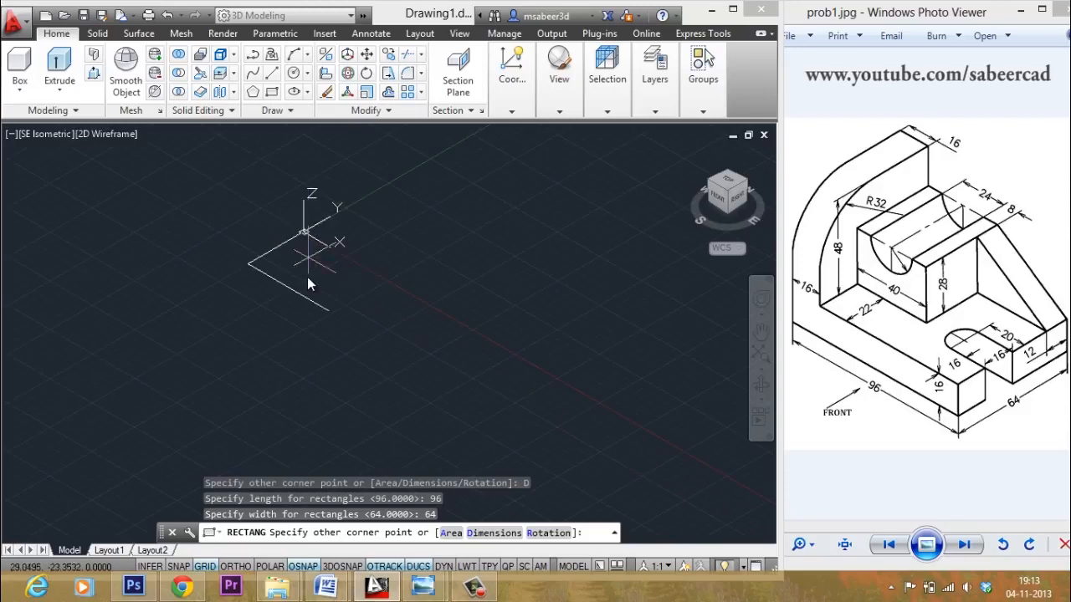
pyautogui.scroll(8, 339, 280)
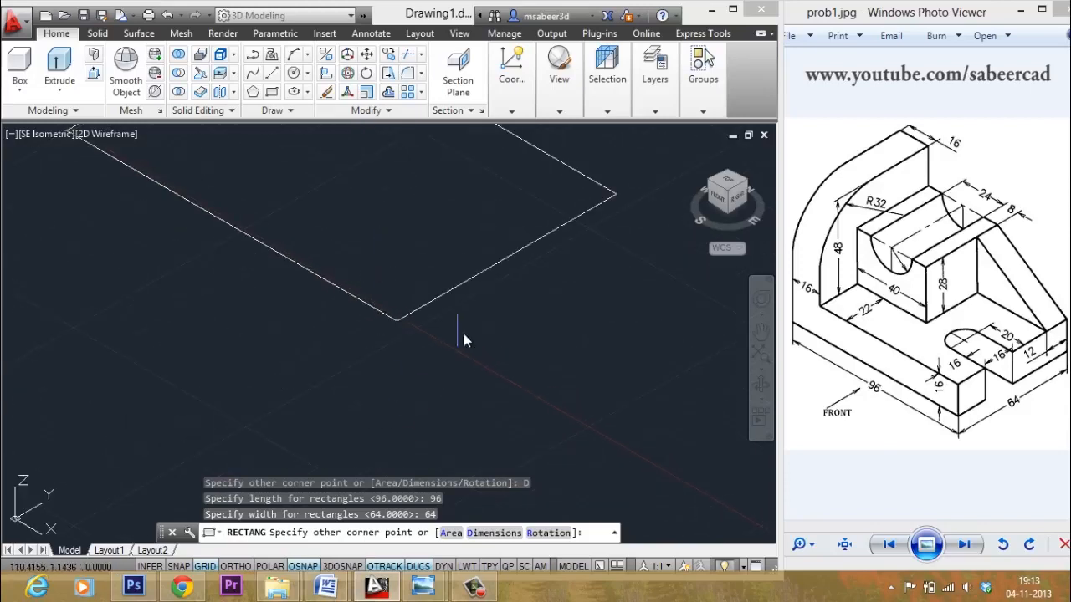
pyautogui.click(519, 266)
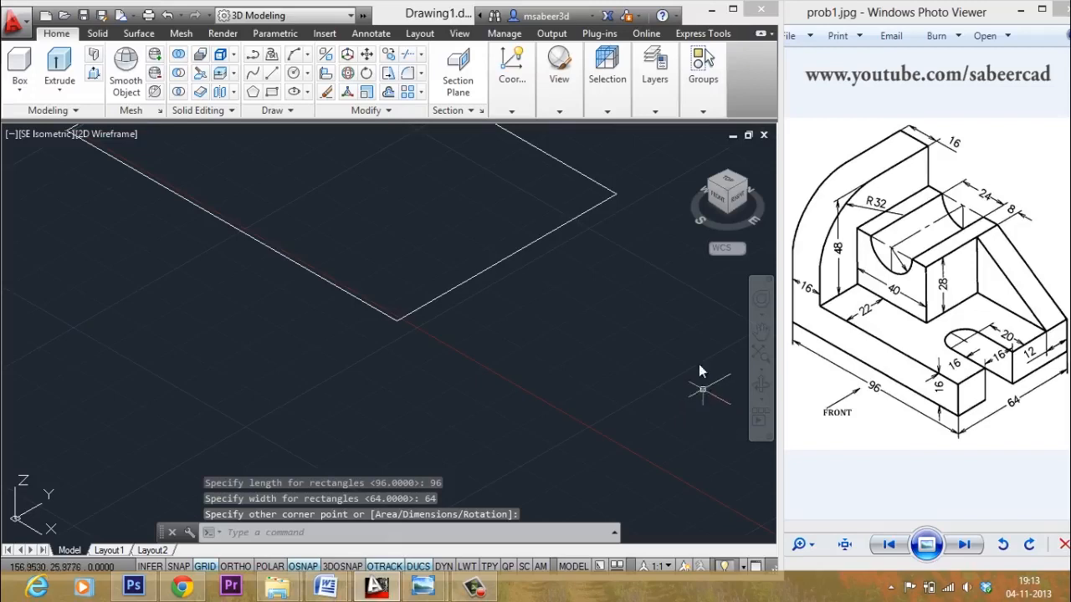
pyautogui.click(761, 356)
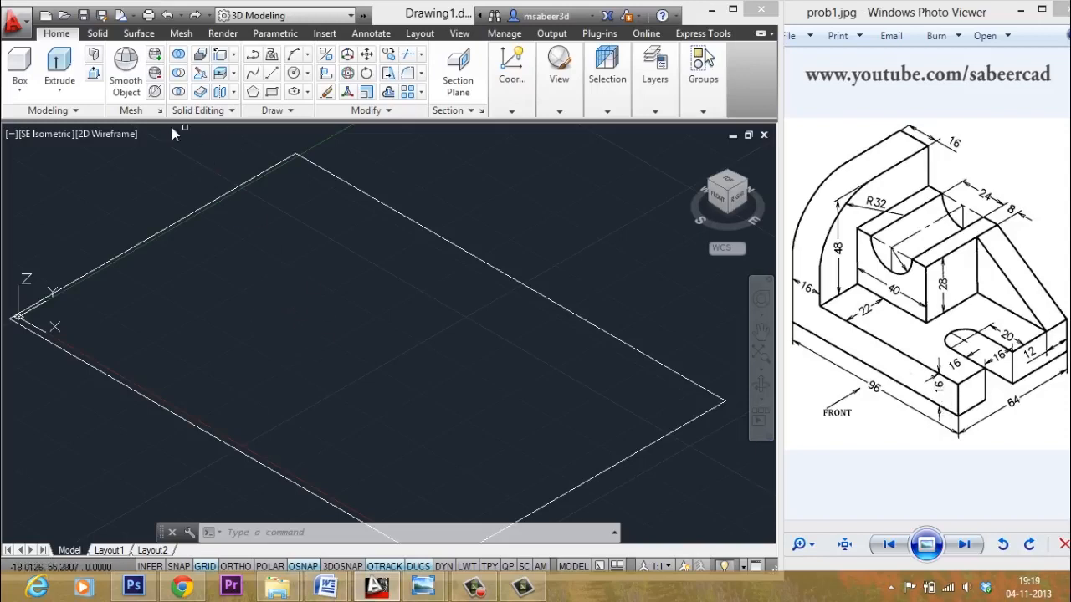
# - Presspull the rectangle up 16 units into a 96 × 64 × 16 solid base block
pyautogui.click(94, 76)
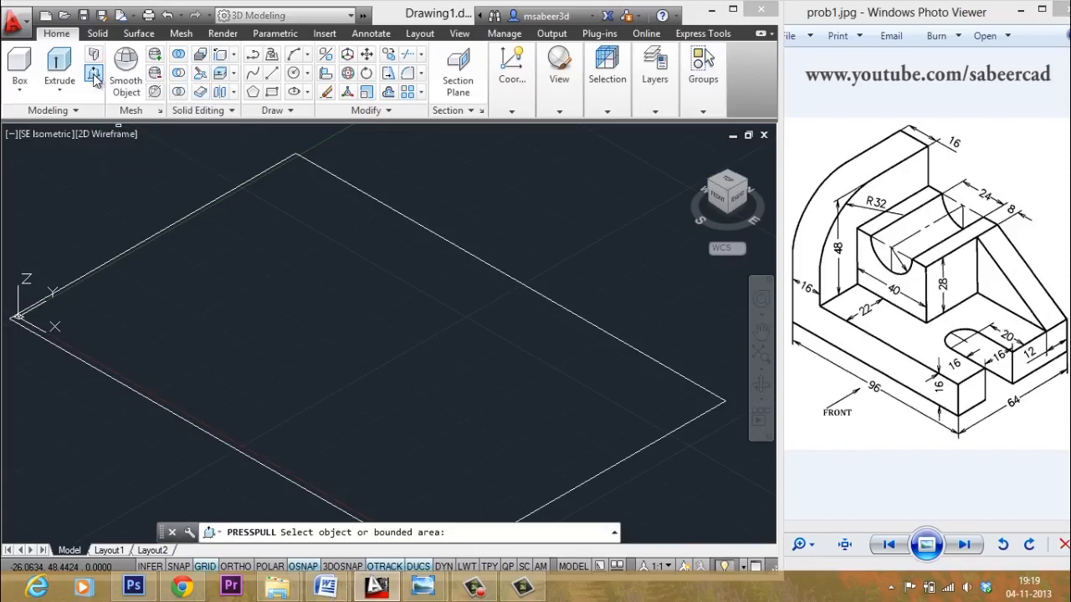
pyautogui.click(327, 355)
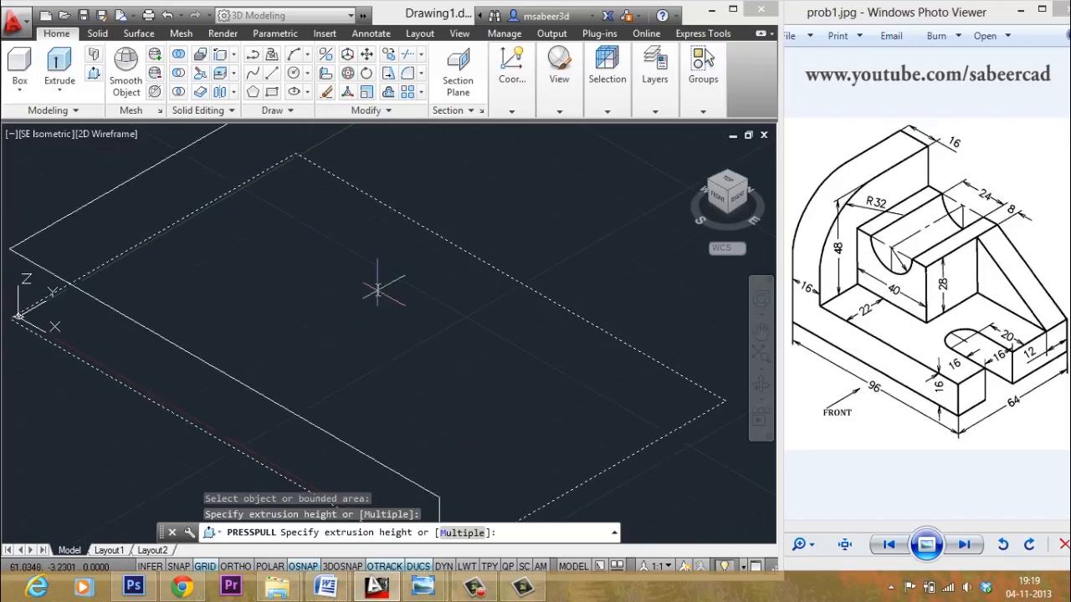
pyautogui.write('6')
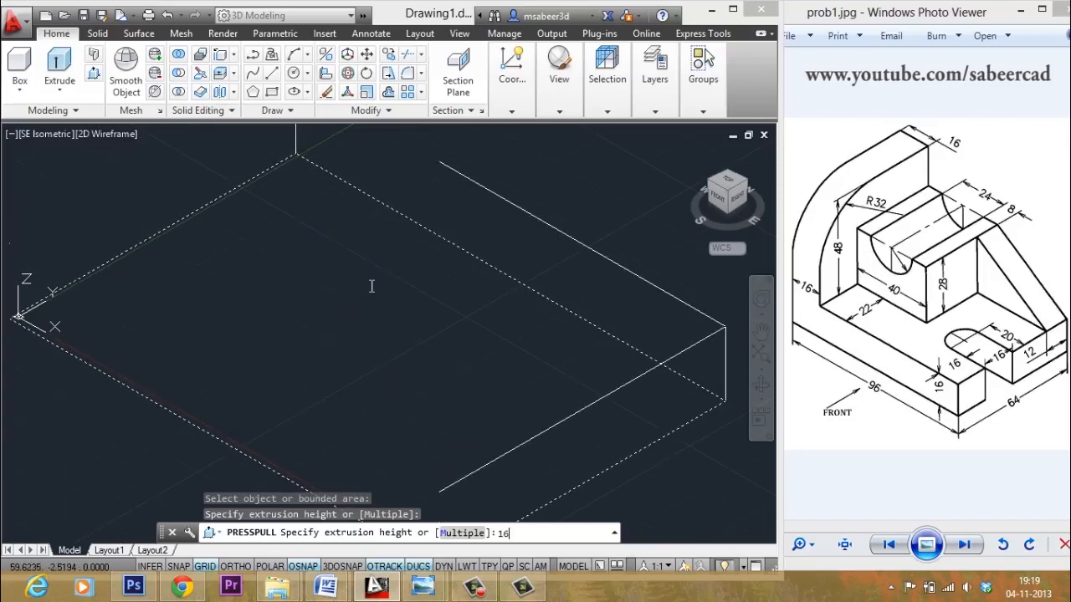
pyautogui.press('Return')
pyautogui.scroll(-2, 380, 369)
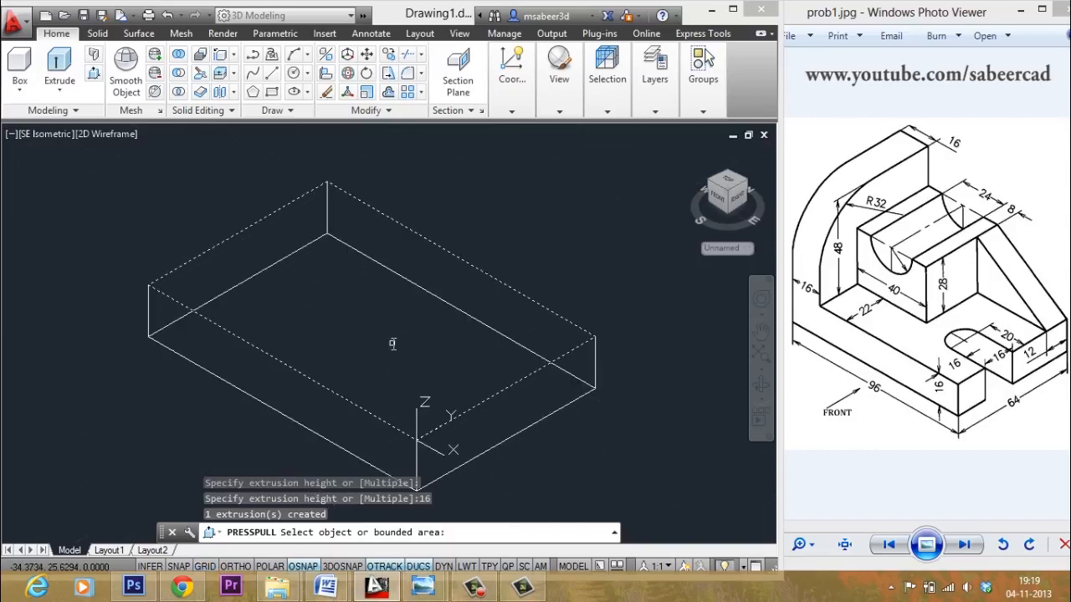
pyautogui.moveTo(393, 345); pyautogui.dragTo(388, 407, button='middle')
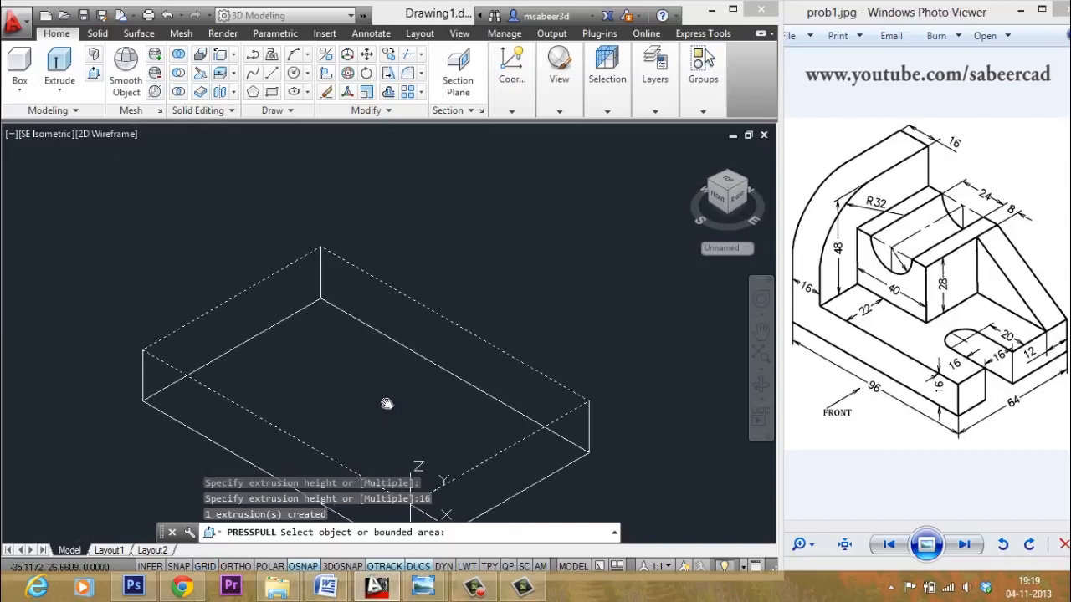
# - Copy the box's lower front edge 16 units inward with Ortho on, forming a top-face guide line
pyautogui.press('Return')
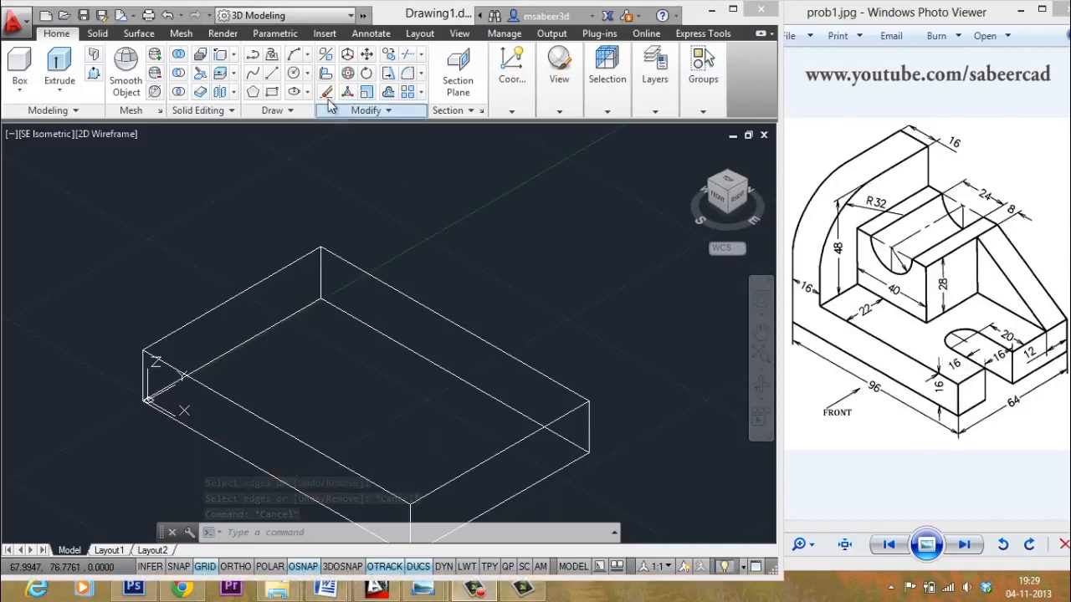
pyautogui.click(235, 55)
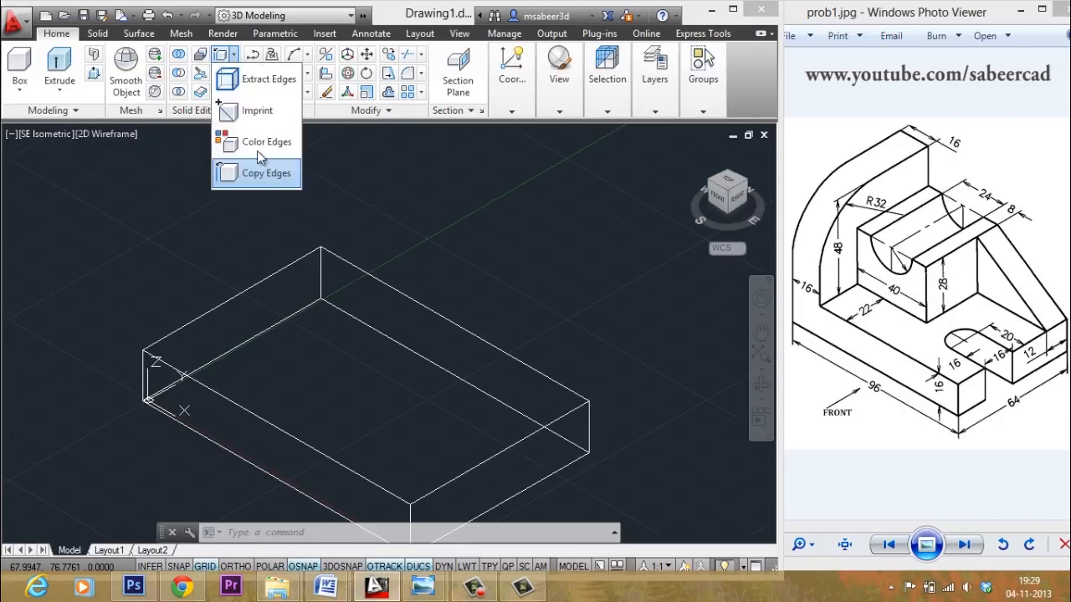
pyautogui.click(269, 179)
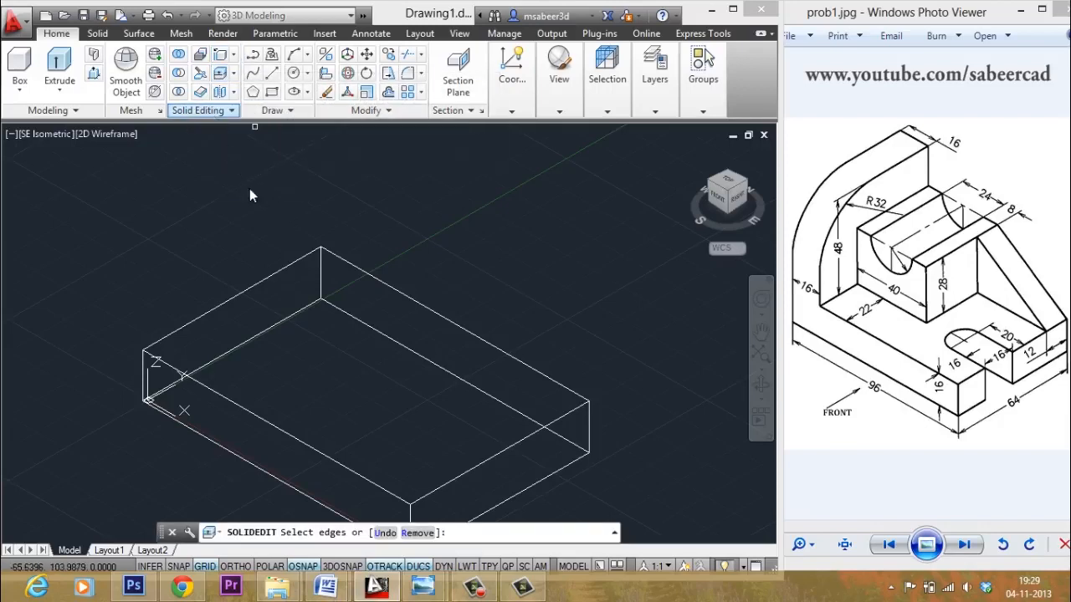
pyautogui.click(327, 456)
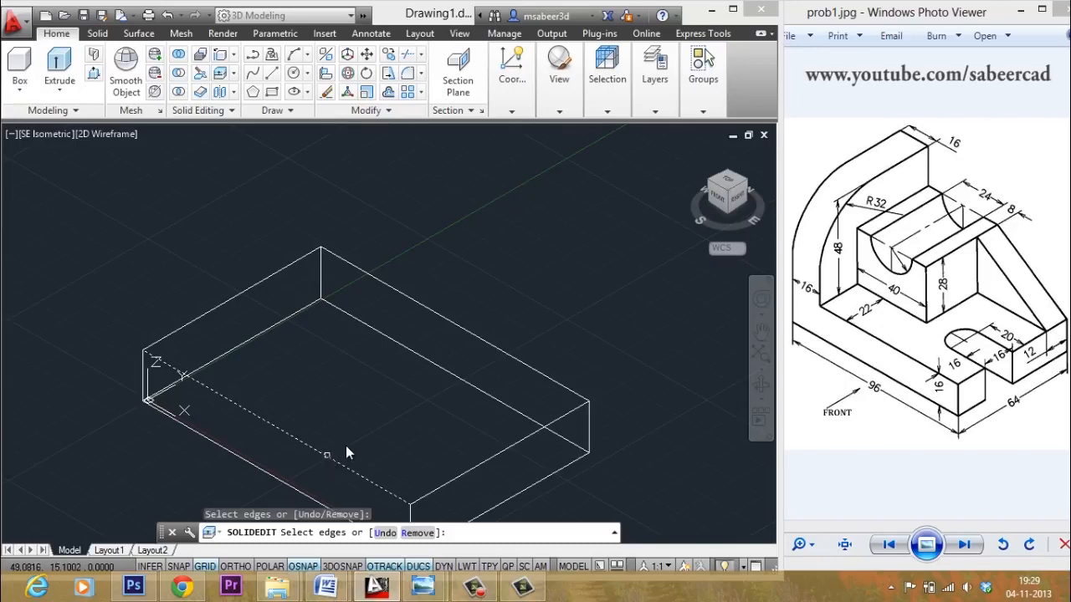
pyautogui.rightClick(350, 436)
pyautogui.click(394, 261)
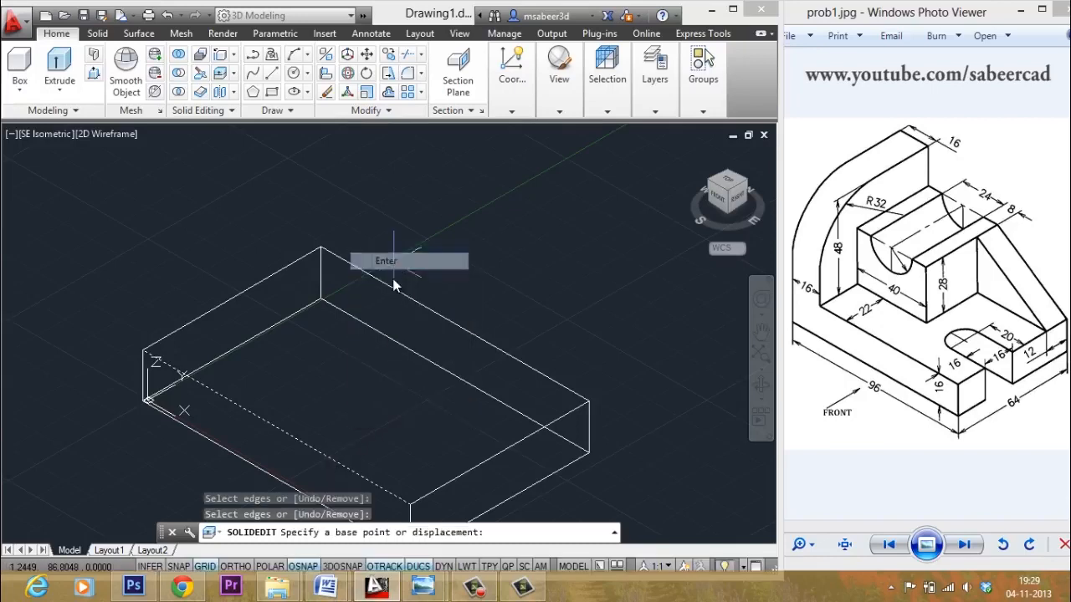
pyautogui.click(411, 502)
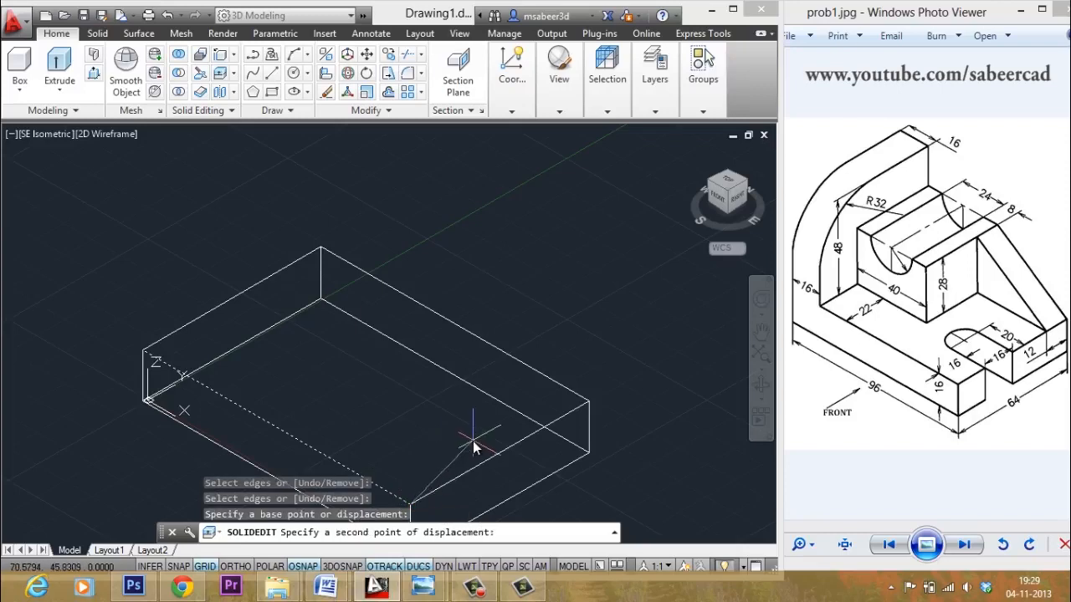
pyautogui.press('F8')
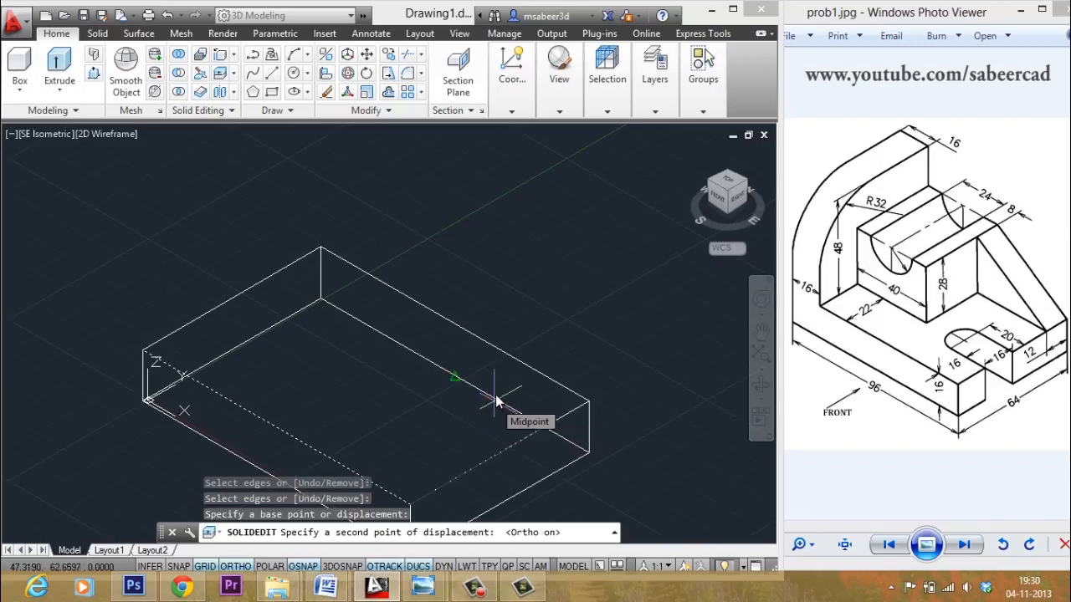
pyautogui.write('6')
pyautogui.press('Return')
pyautogui.press('Escape')
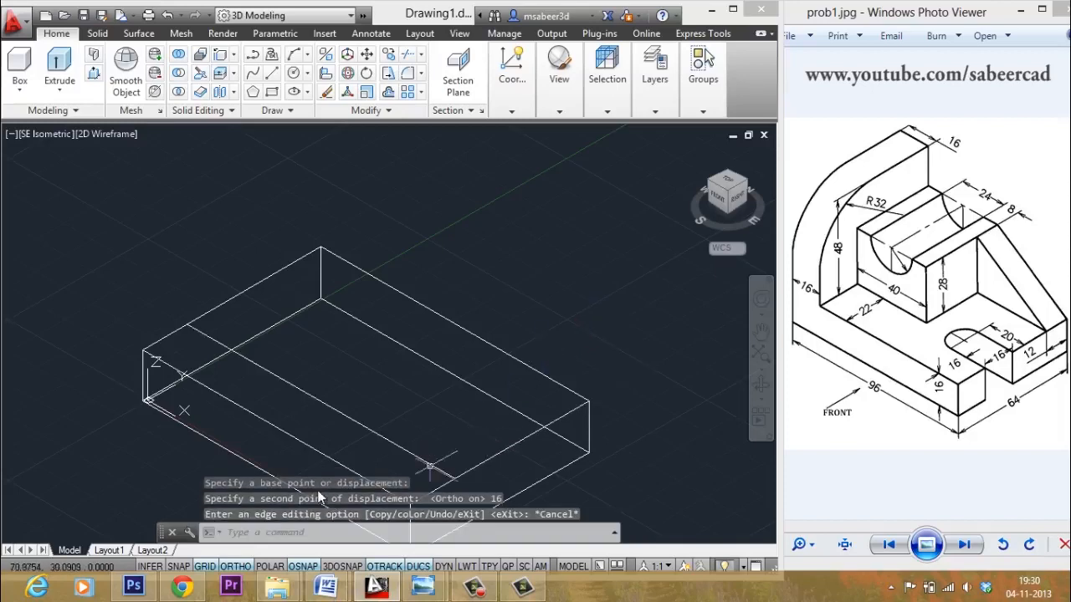
# - Shift the view up and begin copying the new guide line
pyautogui.moveTo(360, 405); pyautogui.dragTo(365, 321, button='middle')
pyautogui.scroll(2, 365, 322)
pyautogui.scroll(-2, 365, 322)
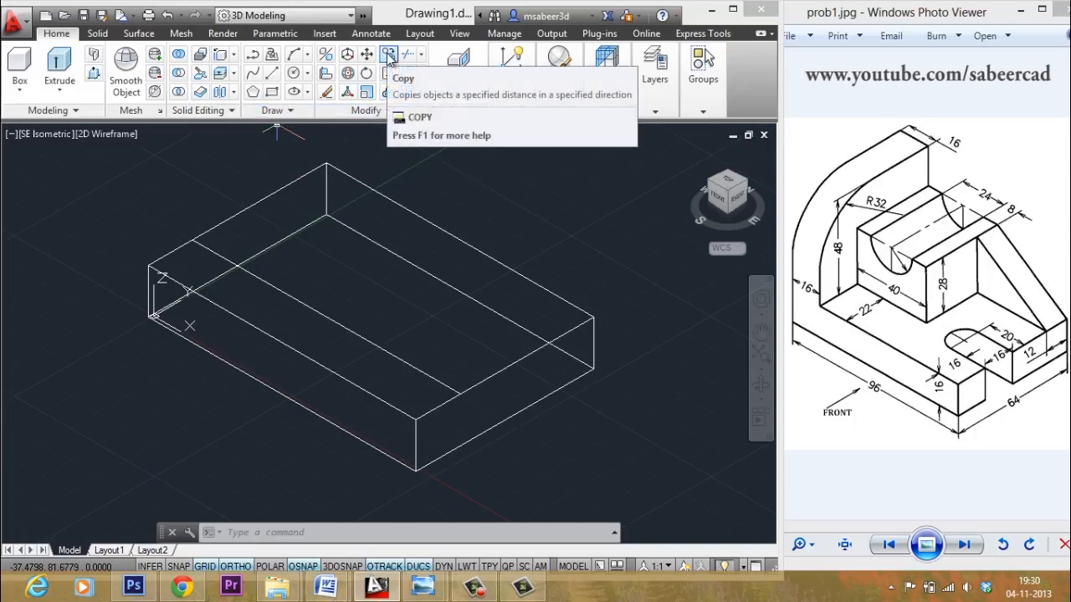
pyautogui.click(387, 55)
# - Copy the top-face guide line a further 16 units along
pyautogui.click(359, 336)
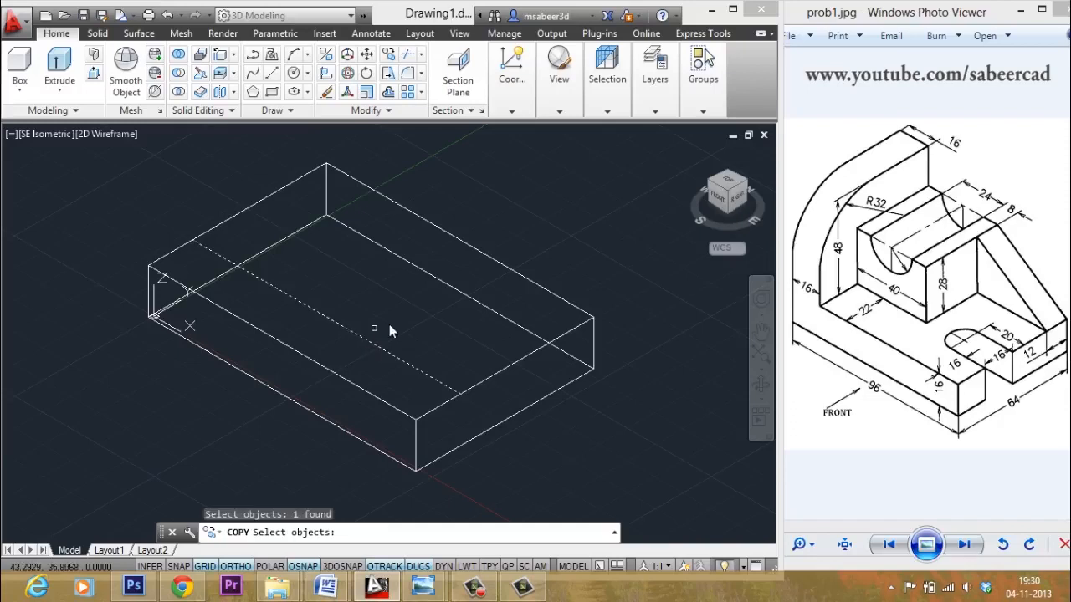
pyautogui.press('Return')
pyautogui.click(459, 393)
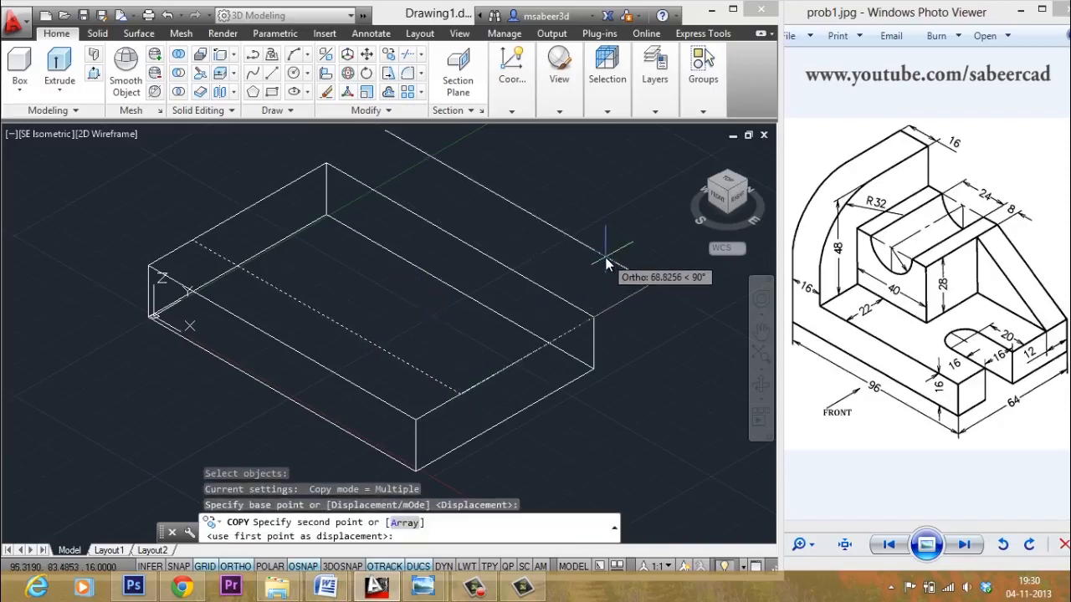
pyautogui.write('16')
pyautogui.press('Return')
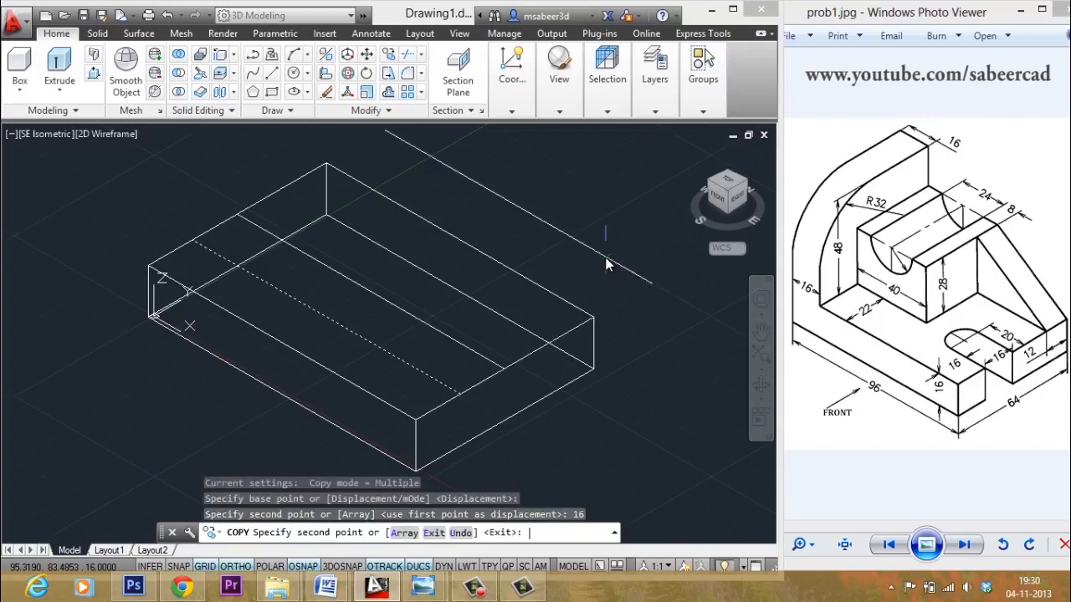
pyautogui.press('Escape')
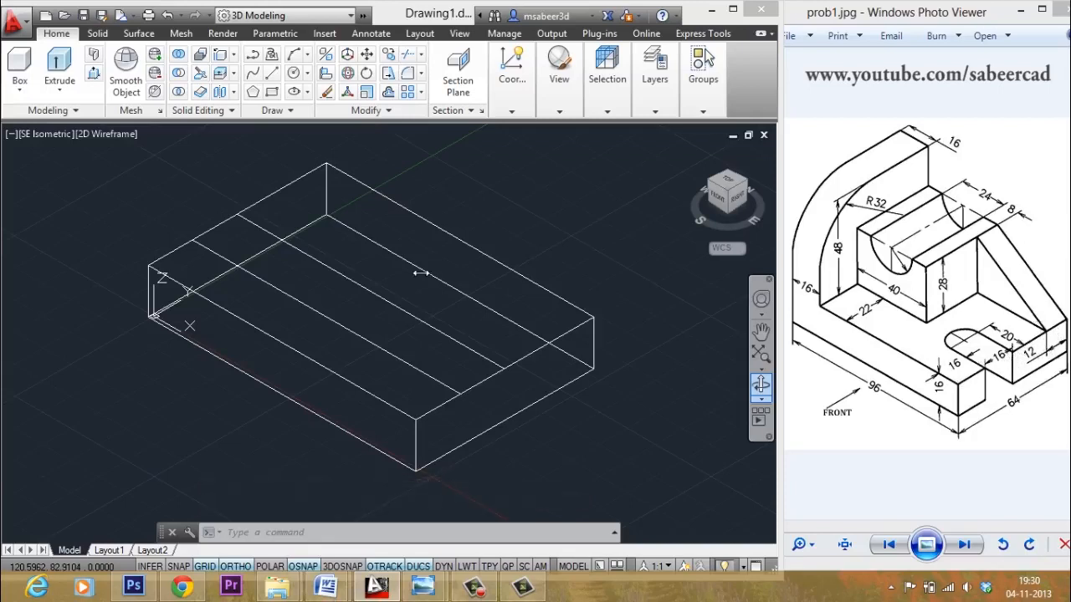
# - Copy the box's front top-right edge 20 units inward onto the top face
pyautogui.click(234, 54)
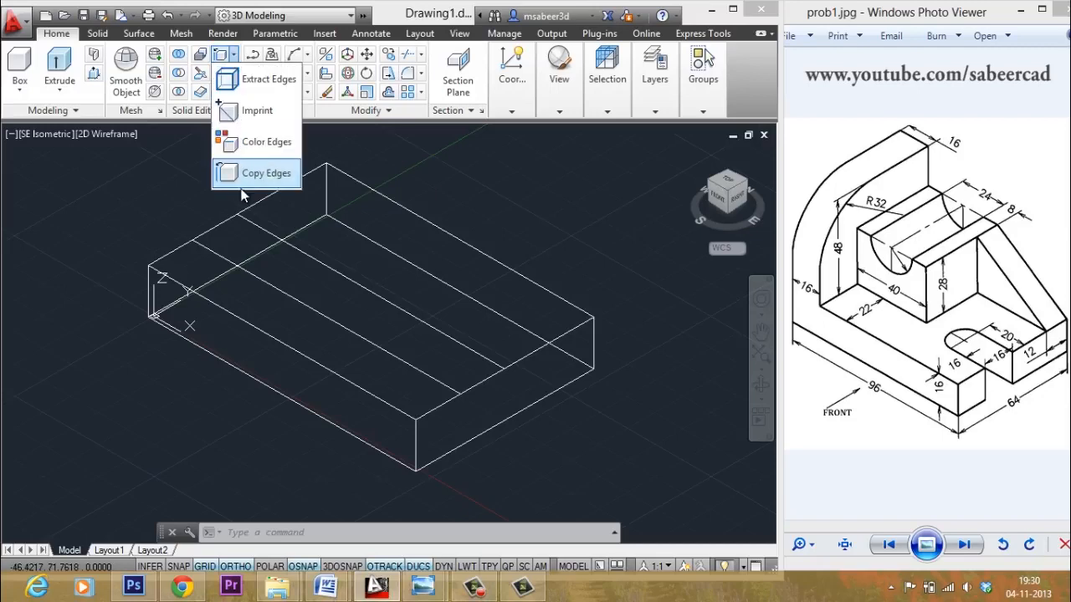
pyautogui.click(247, 174)
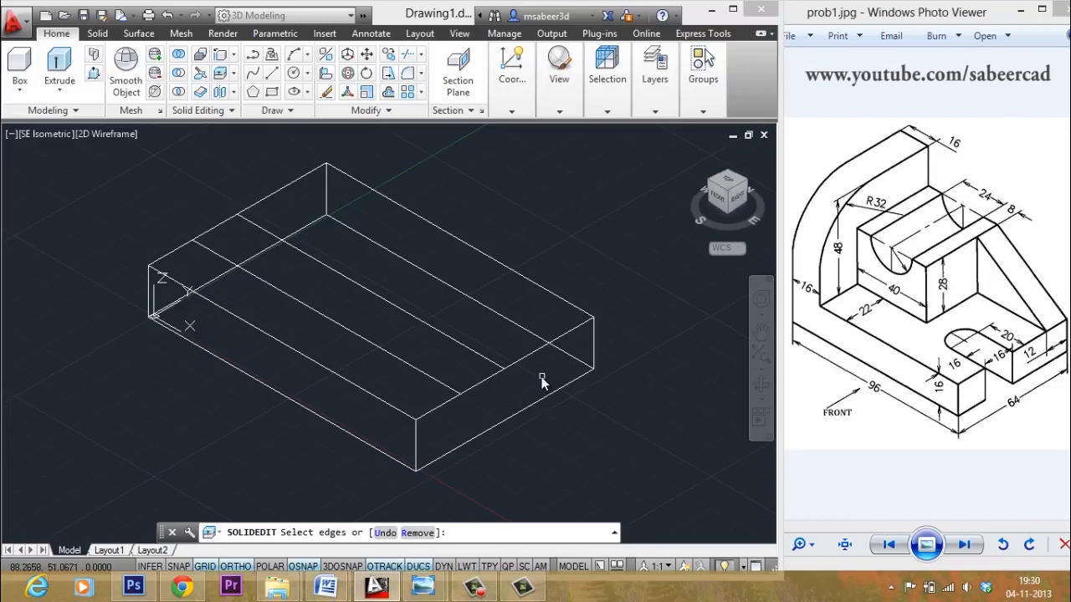
pyautogui.click(524, 358)
pyautogui.press('Return')
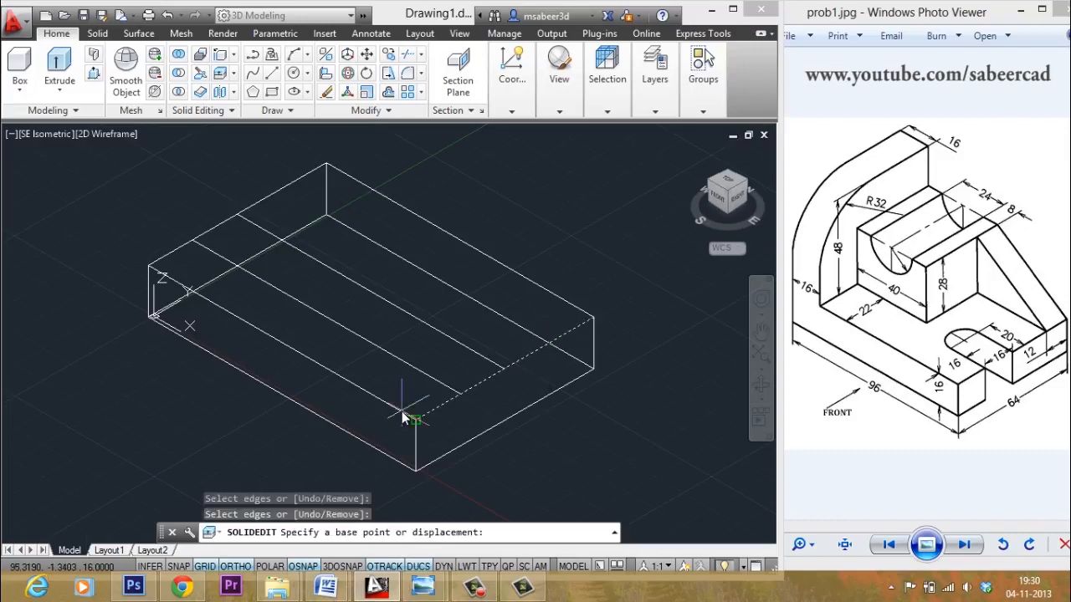
pyautogui.click(420, 422)
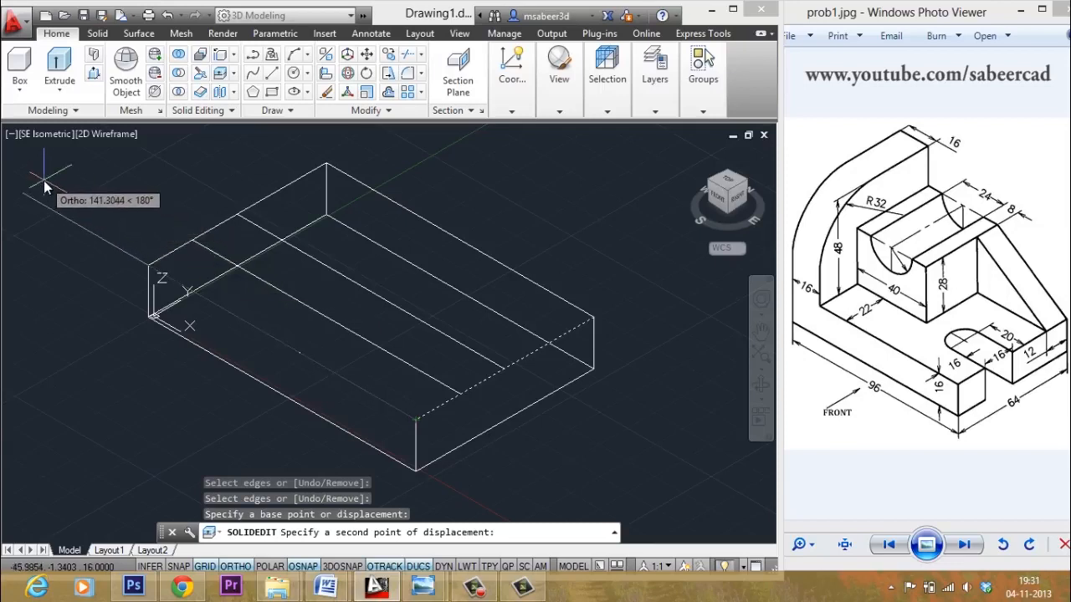
pyautogui.write('20')
pyautogui.press('Return')
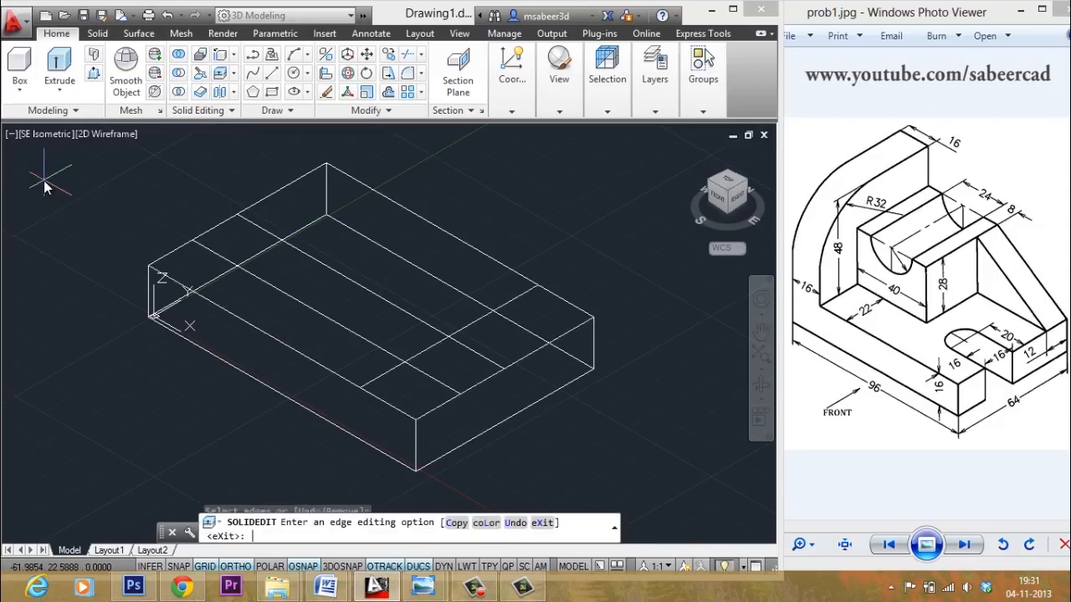
pyautogui.press('Escape')
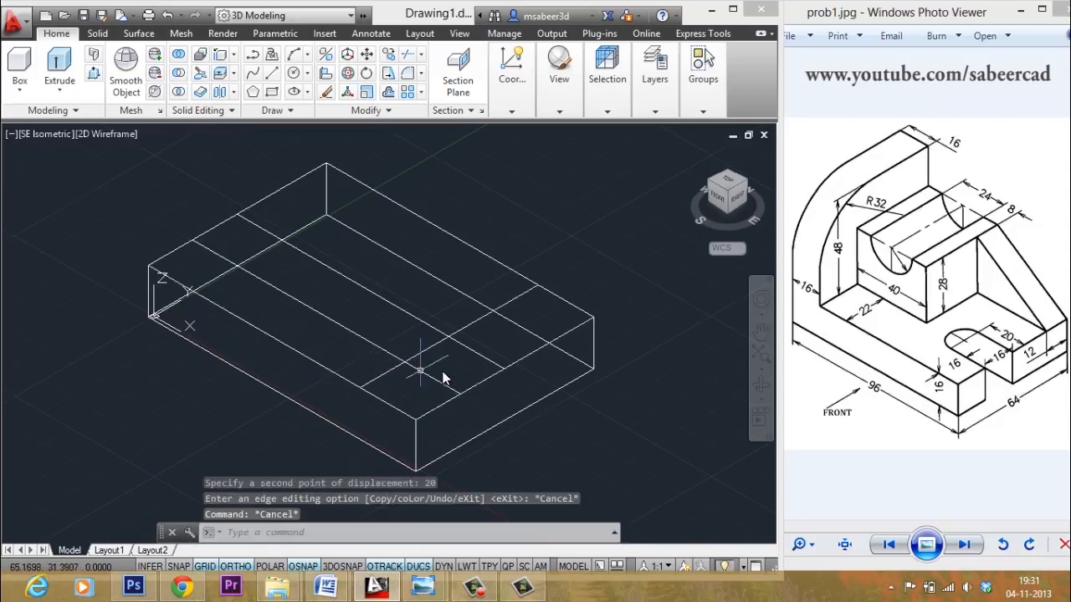
# - Trim the extra guide-line segments to leave a small rectangle on the top face
pyautogui.scroll(2, 435, 368)
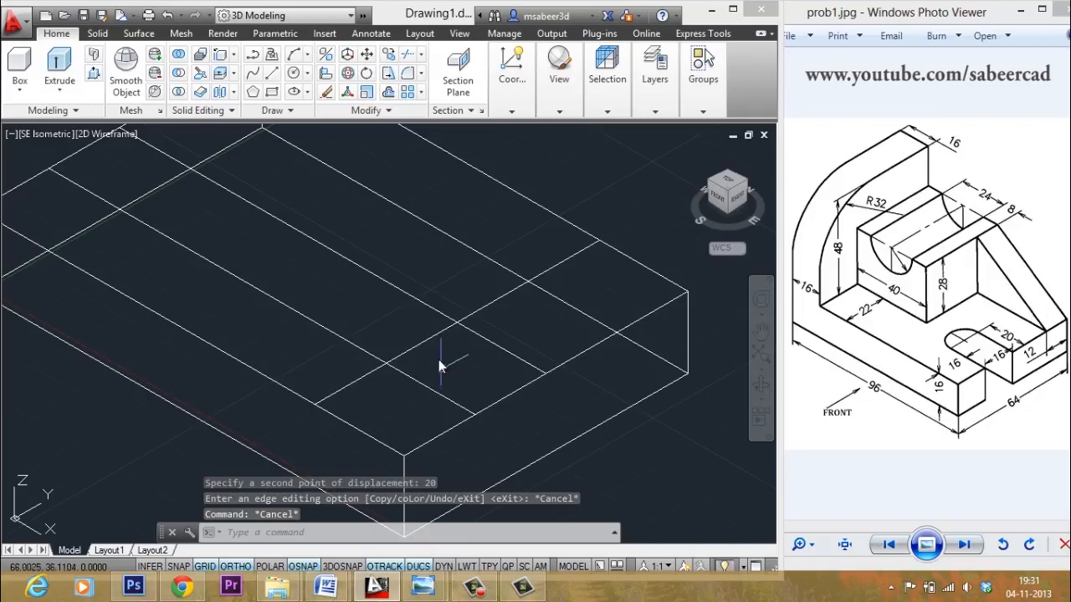
pyautogui.click(407, 56)
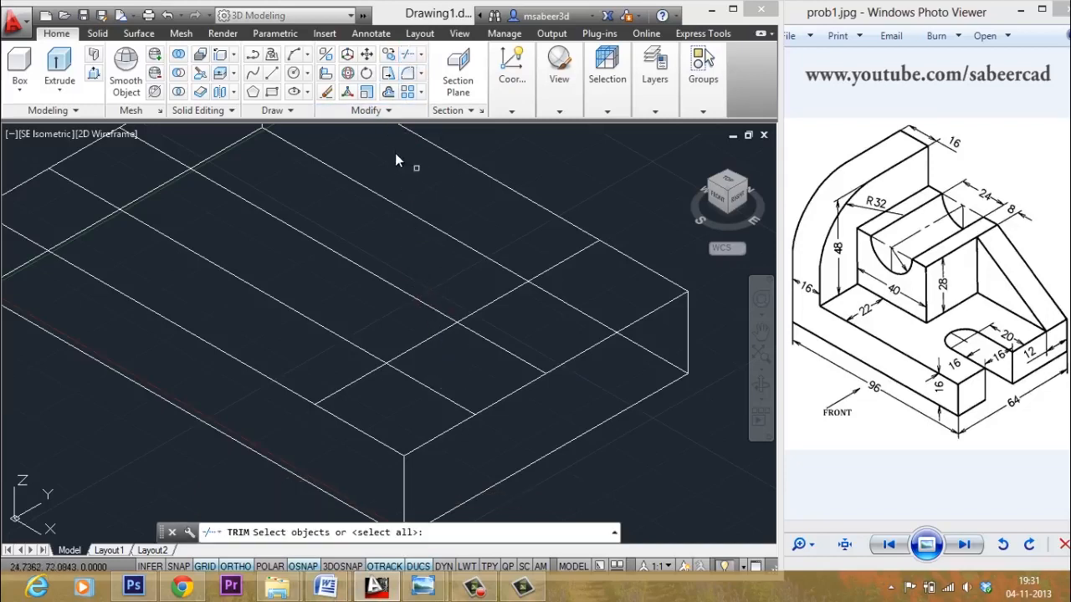
pyautogui.click(466, 303)
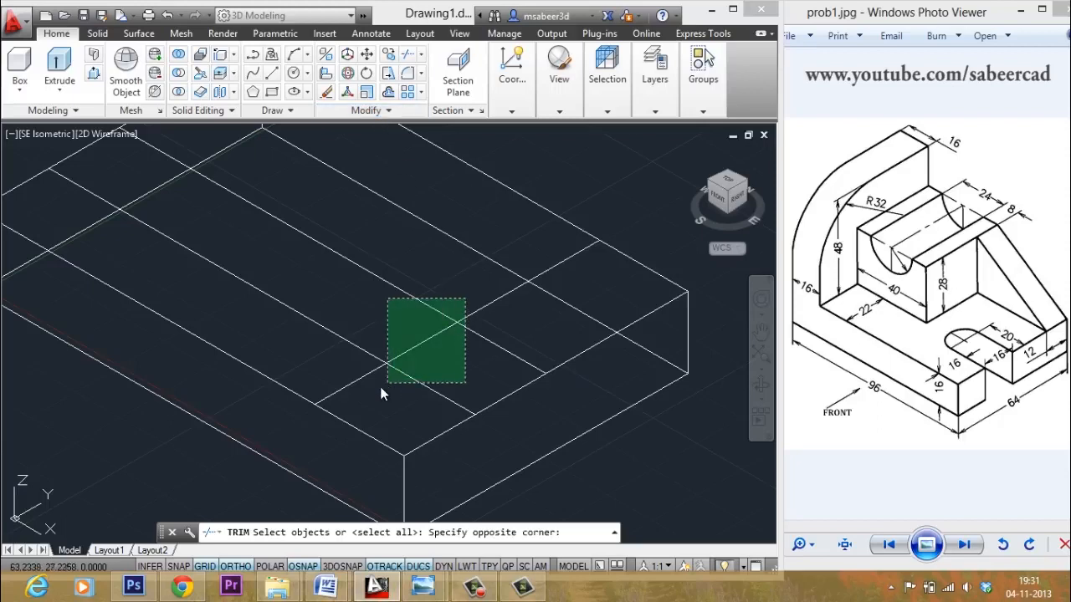
pyautogui.click(382, 385)
pyautogui.press('Return')
pyautogui.click(372, 372)
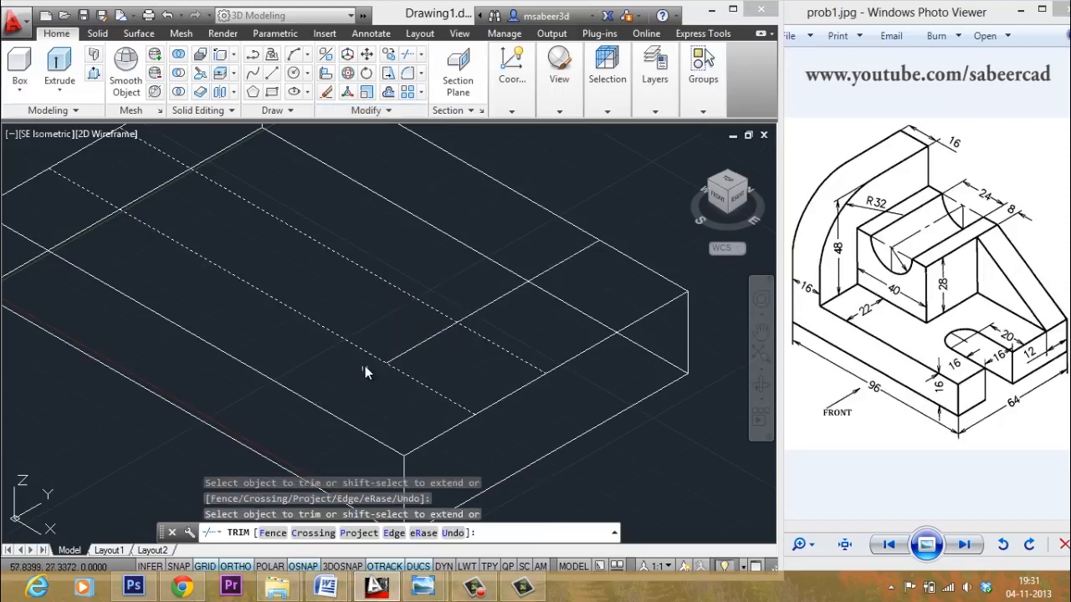
pyautogui.click(361, 353)
pyautogui.click(424, 308)
pyautogui.click(476, 313)
pyautogui.press('Escape')
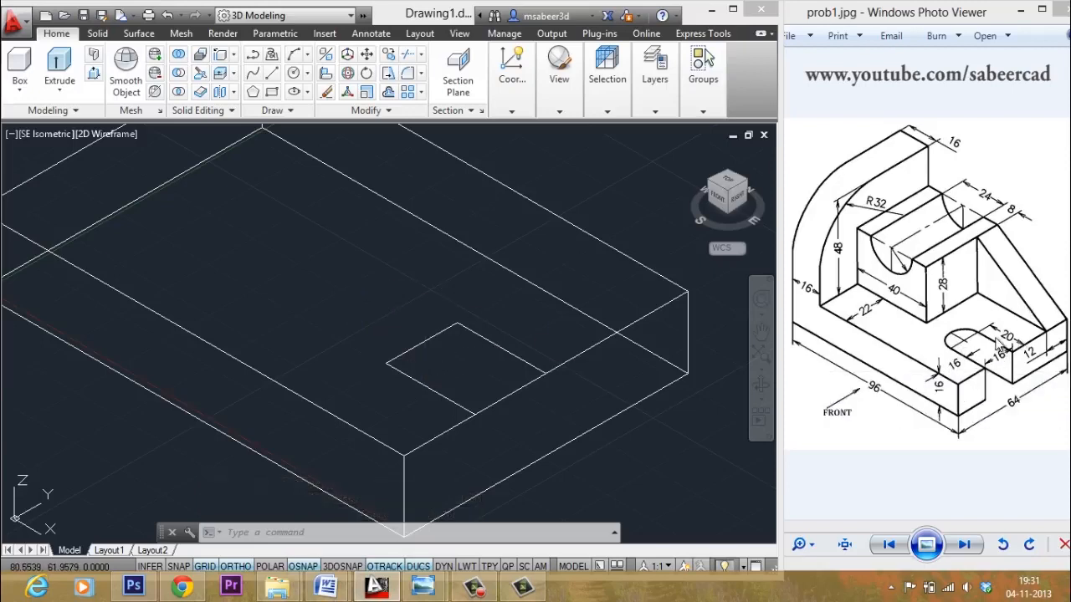
# - Draw a circle centred on the rectangle edge's midpoint, radius reaching its corner
pyautogui.click(309, 74)
pyautogui.click(309, 74)
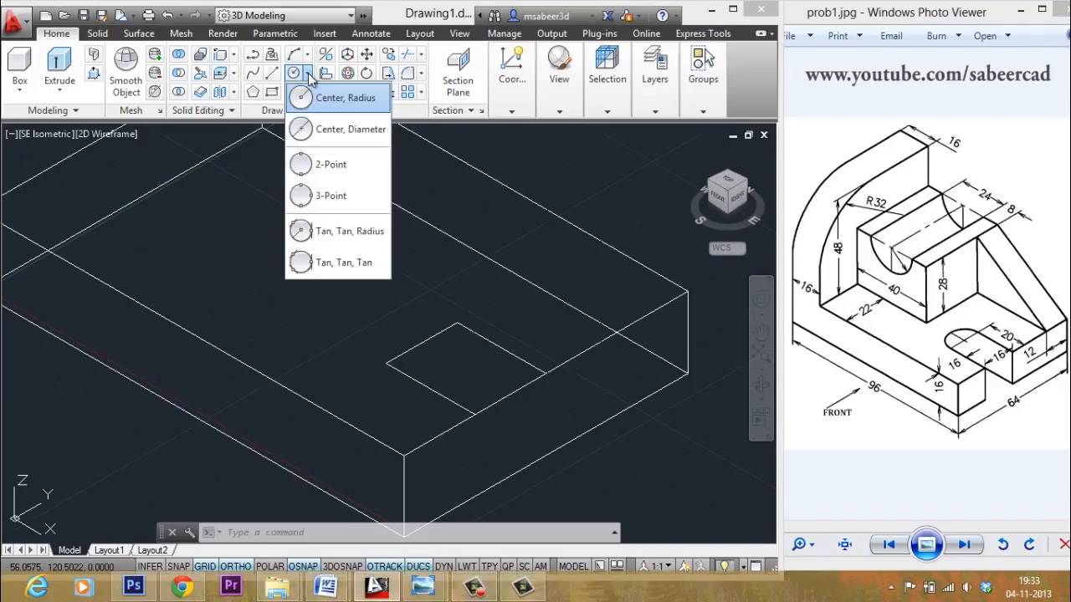
pyautogui.click(346, 102)
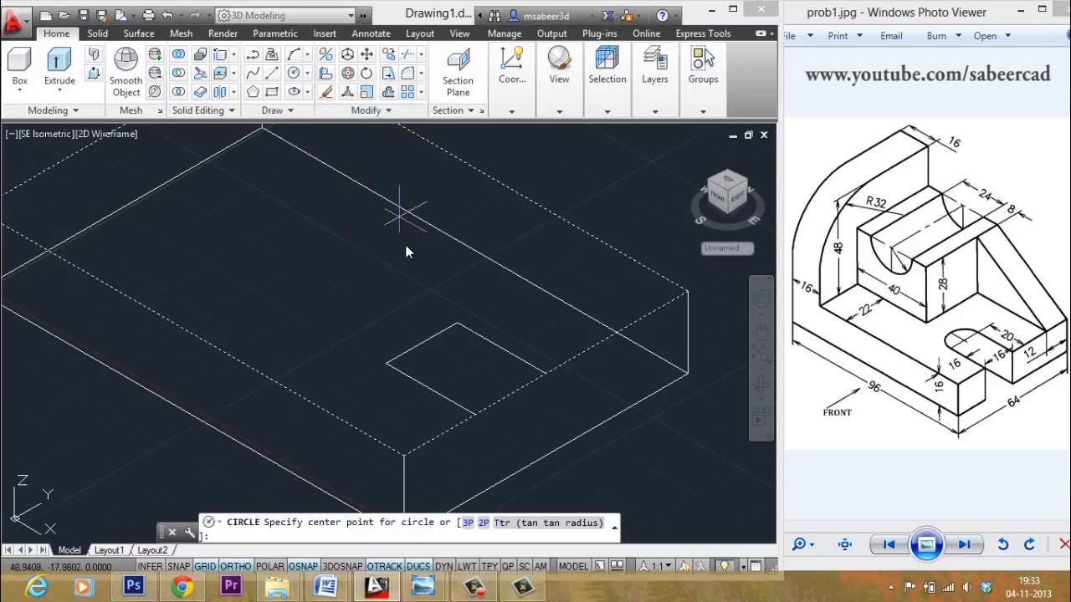
pyautogui.click(426, 345)
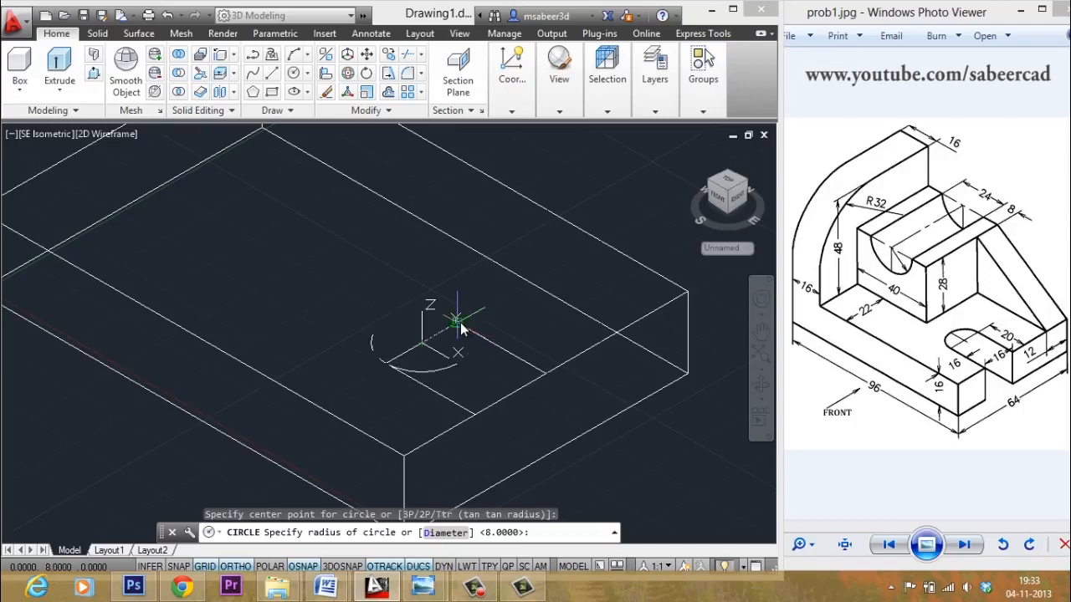
pyautogui.click(457, 322)
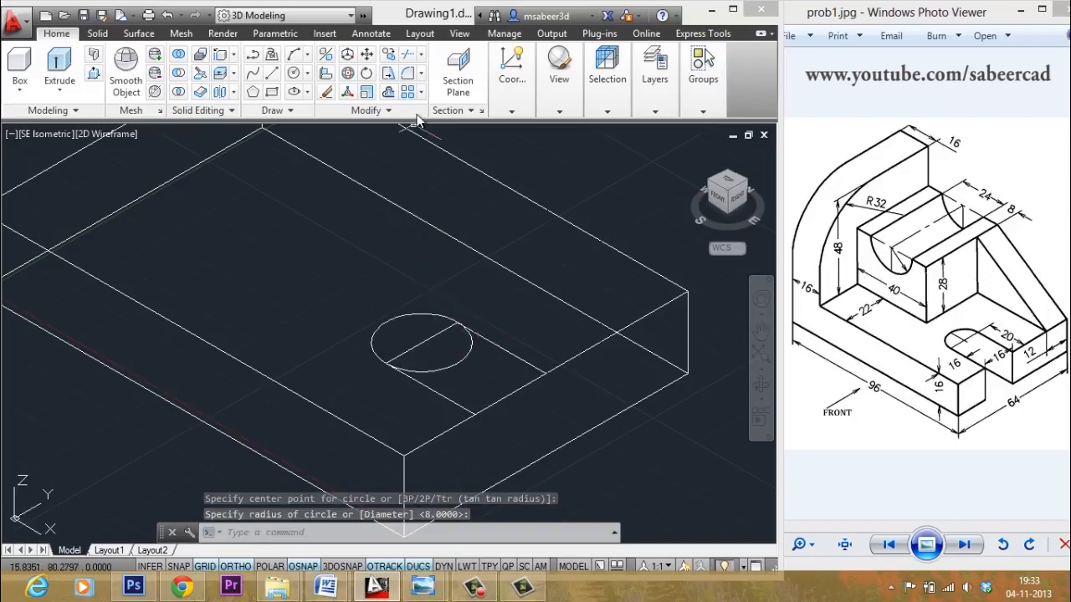
# - Trim the circle's inner half and erase the line across the arc, leaving a U-shaped slot
pyautogui.click(407, 53)
pyautogui.click(432, 296)
pyautogui.click(373, 384)
pyautogui.press('Return')
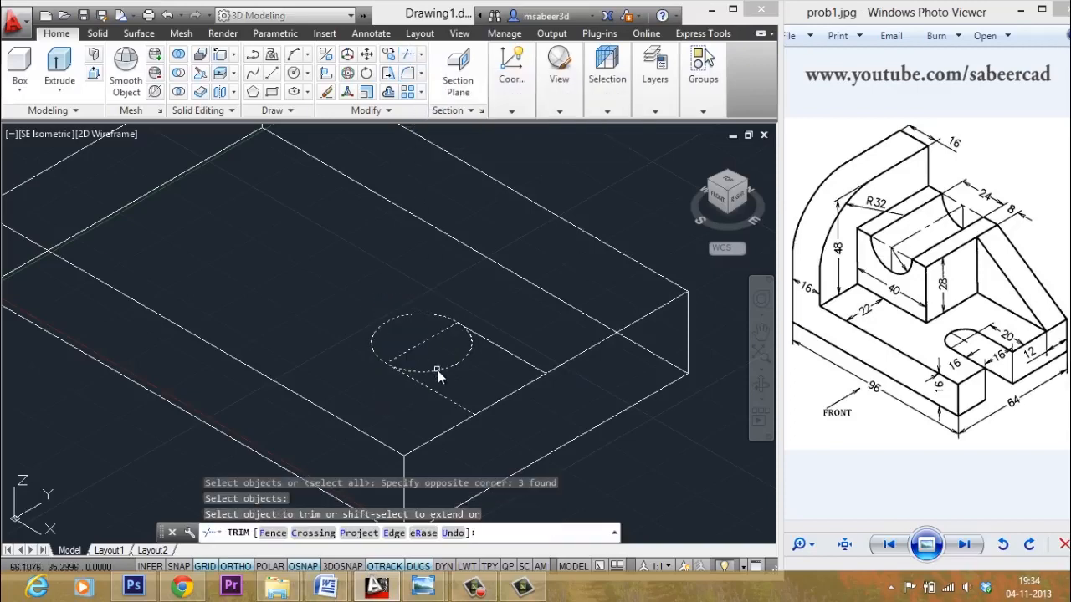
pyautogui.click(437, 371)
pyautogui.press('Escape')
pyautogui.press('Escape')
pyautogui.press('Escape')
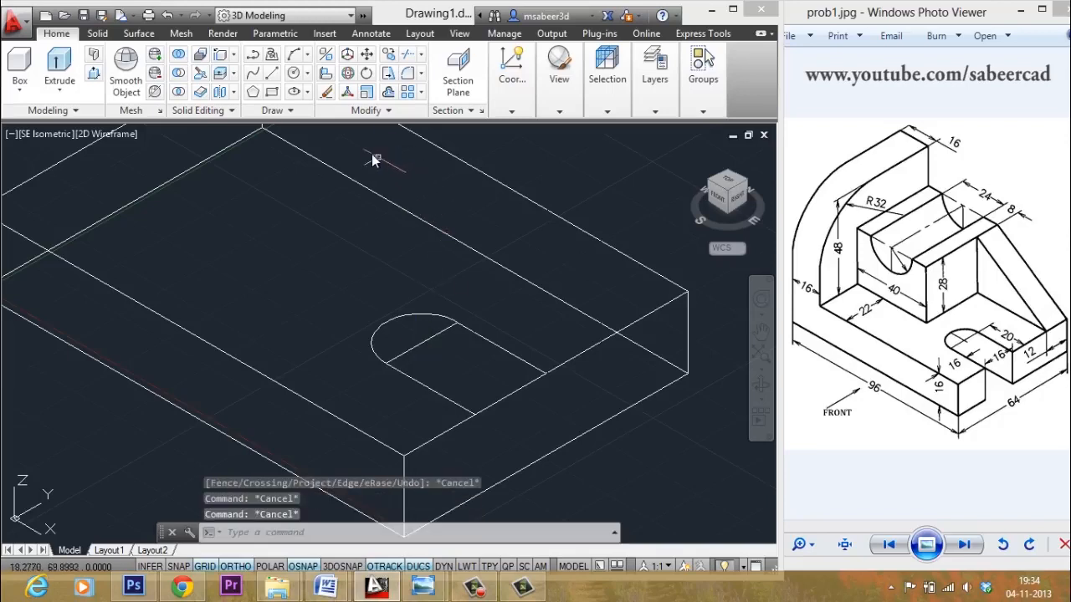
pyautogui.click(327, 92)
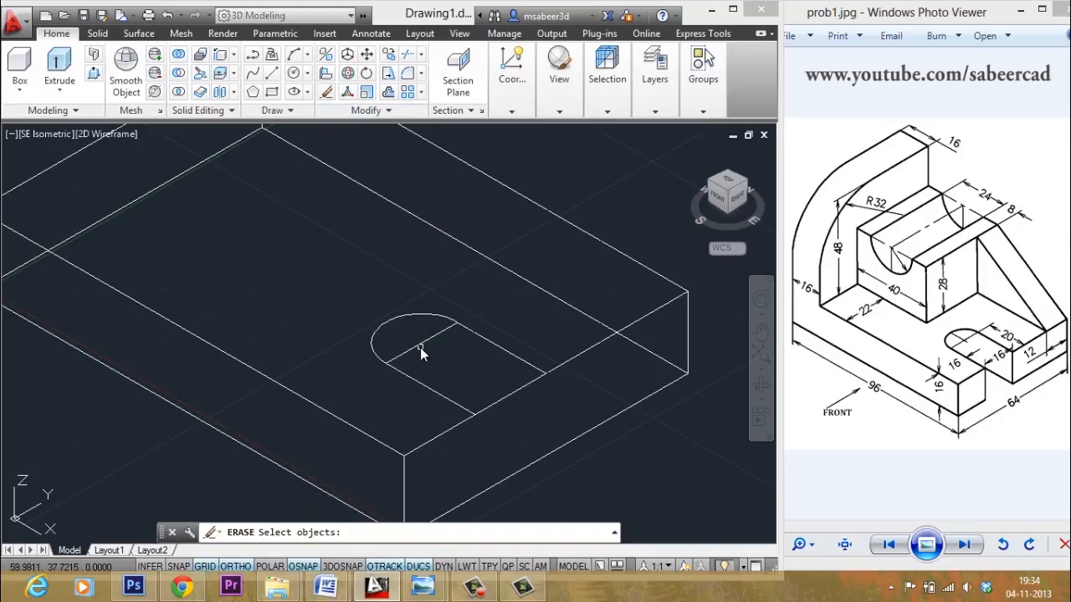
pyautogui.click(420, 347)
pyautogui.press('Return')
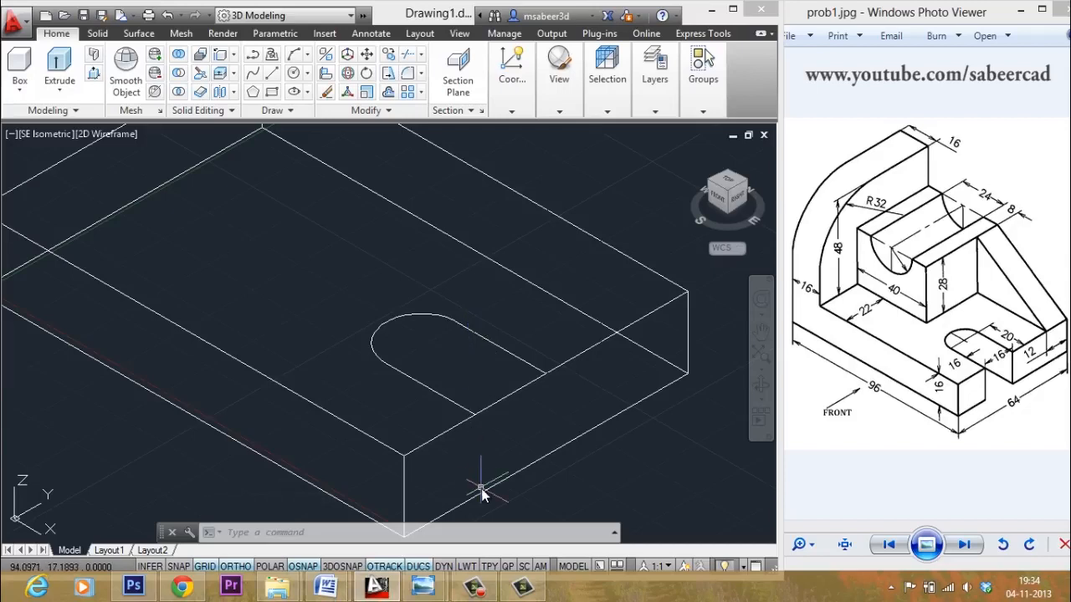
pyautogui.click(94, 74)
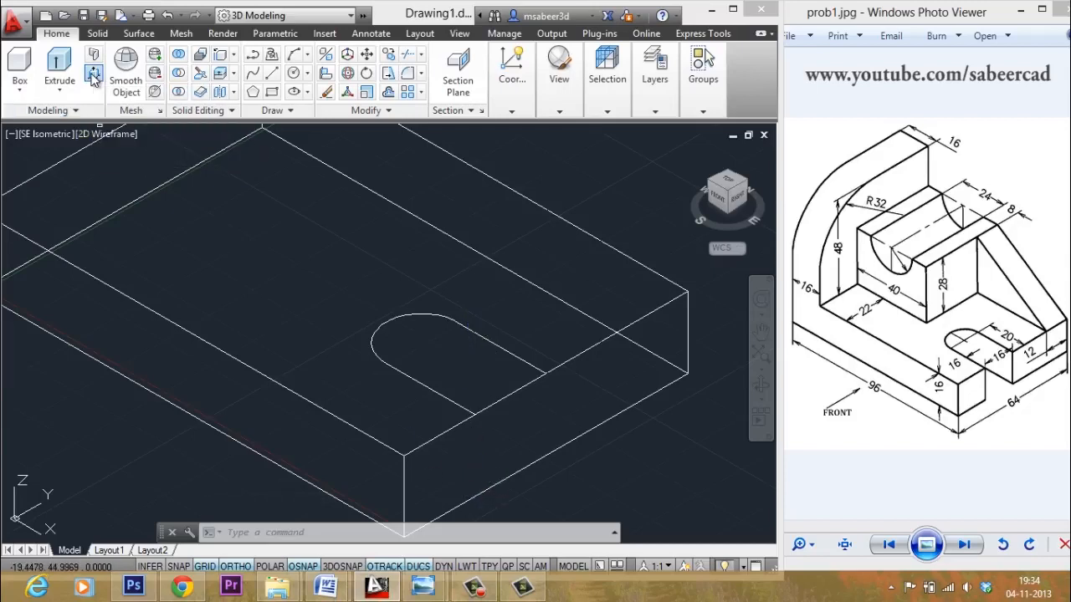
pyautogui.click(433, 343)
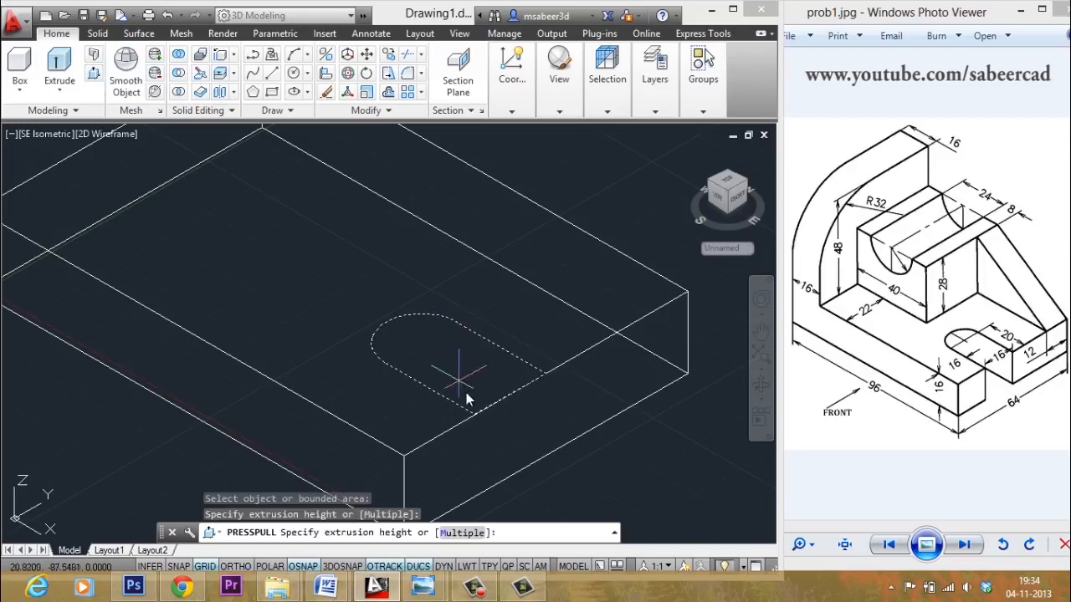
pyautogui.scroll(-2, 482, 328)
pyautogui.scroll(2, 502, 388)
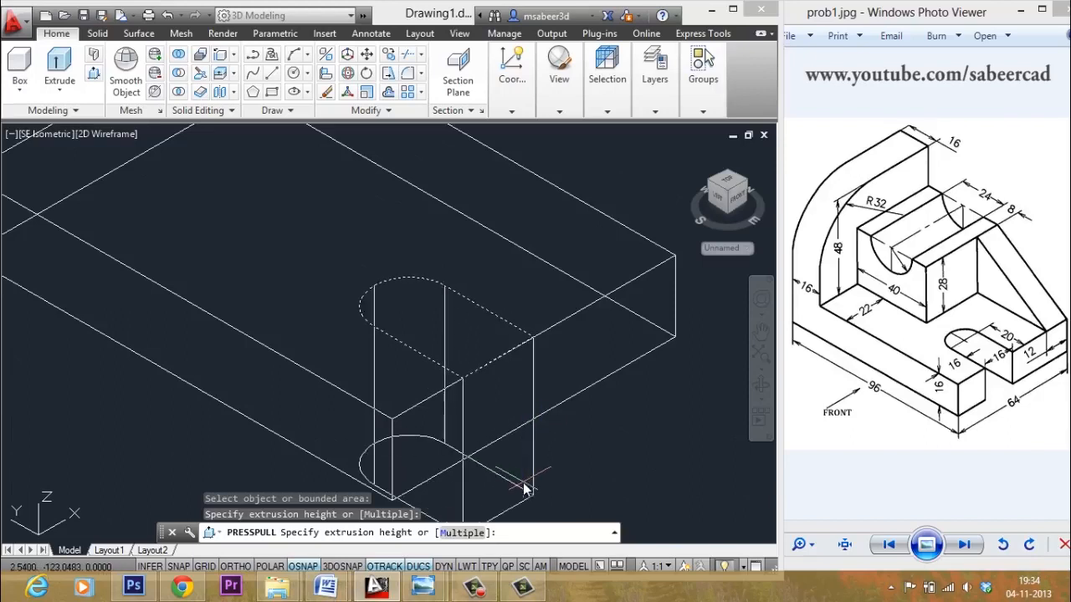
pyautogui.click(511, 489)
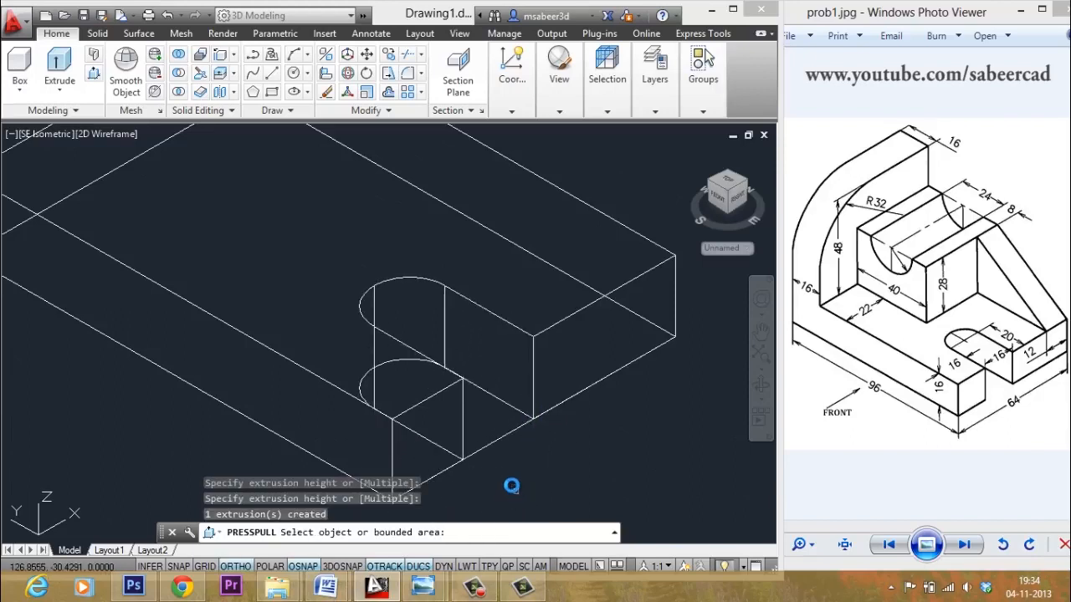
pyautogui.press('Escape')
pyautogui.press('Escape')
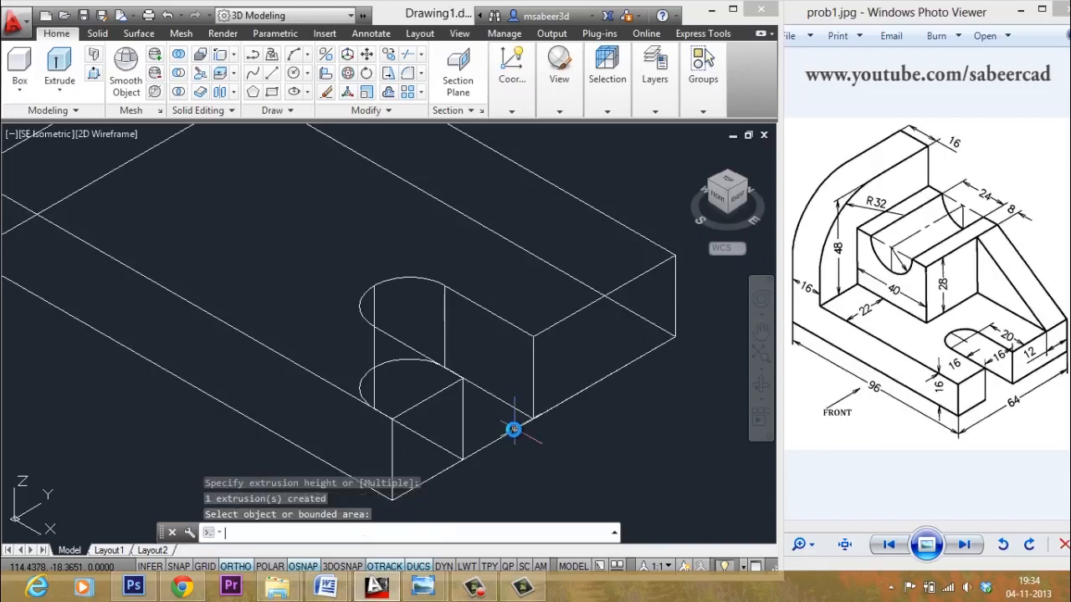
pyautogui.press('Escape')
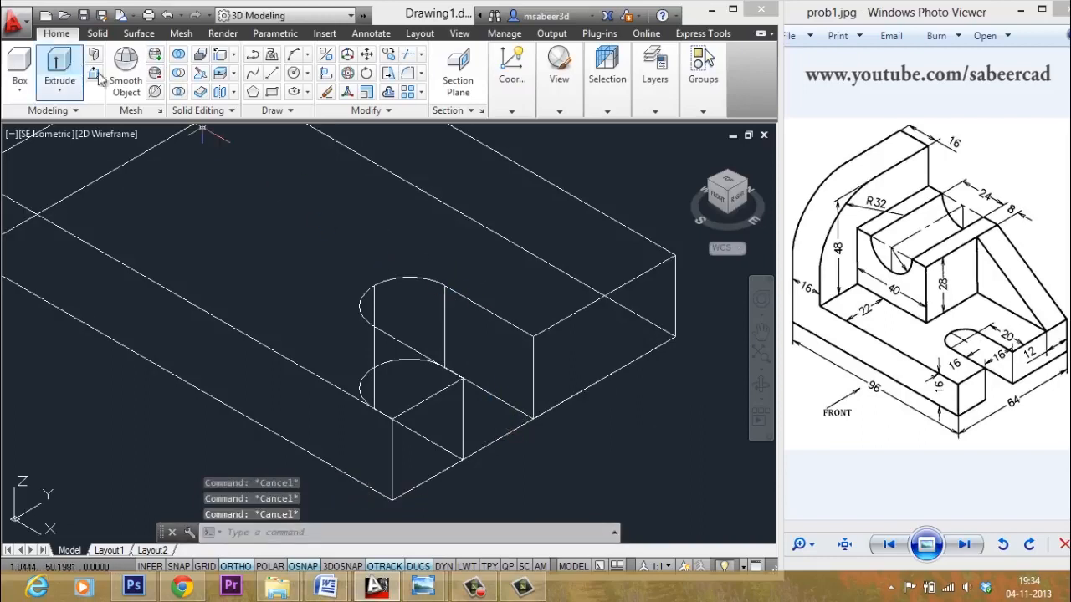
pyautogui.write('e')
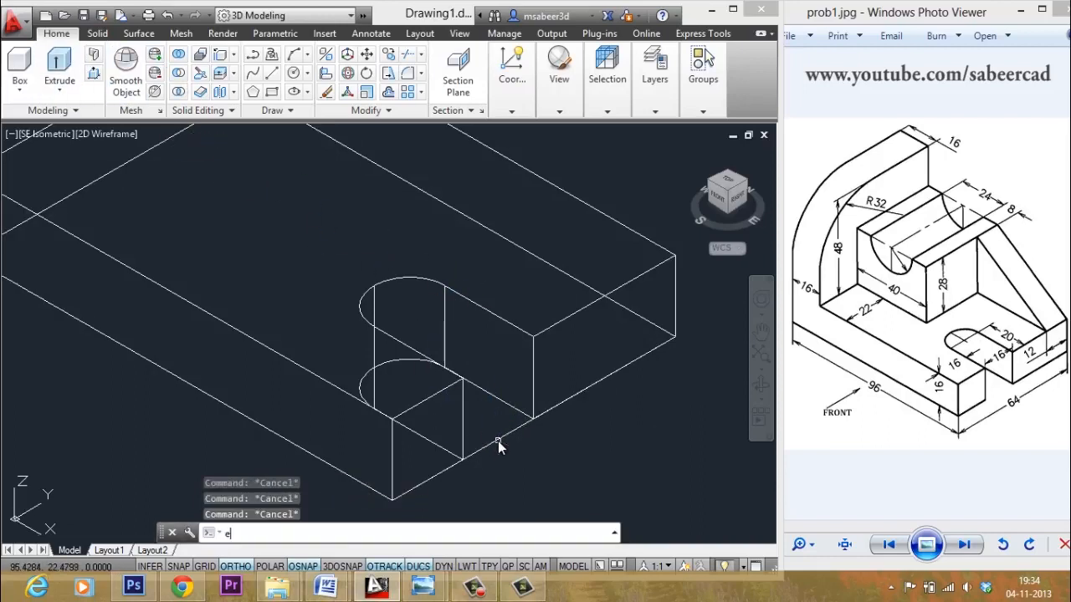
pyautogui.press('Return')
pyautogui.press('Escape')
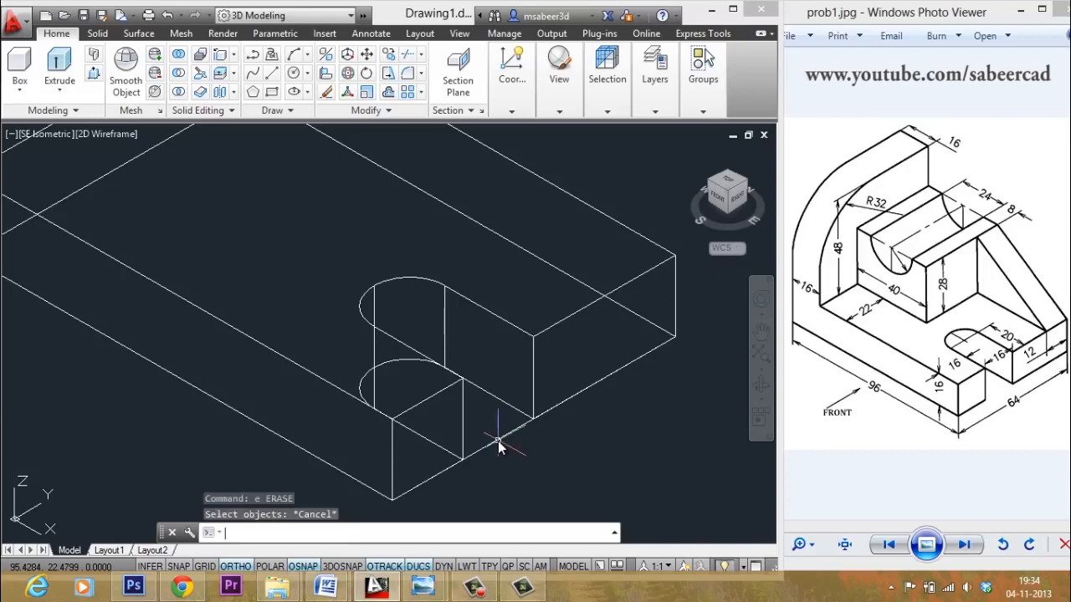
pyautogui.press('Escape')
pyautogui.press('Escape')
pyautogui.write('e')
pyautogui.press('Return')
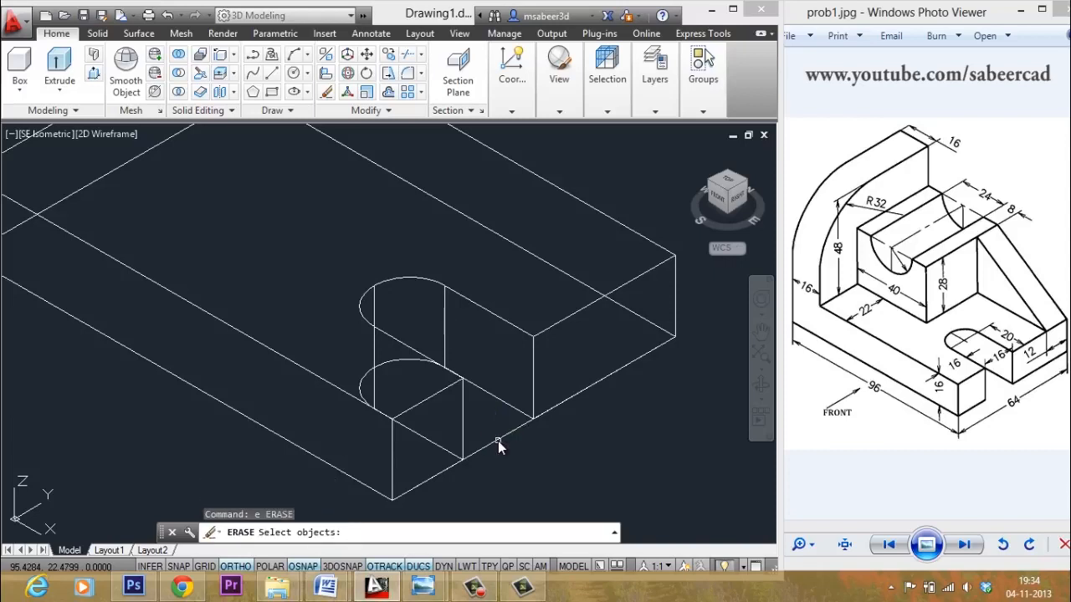
pyautogui.press('Escape')
pyautogui.press('Escape')
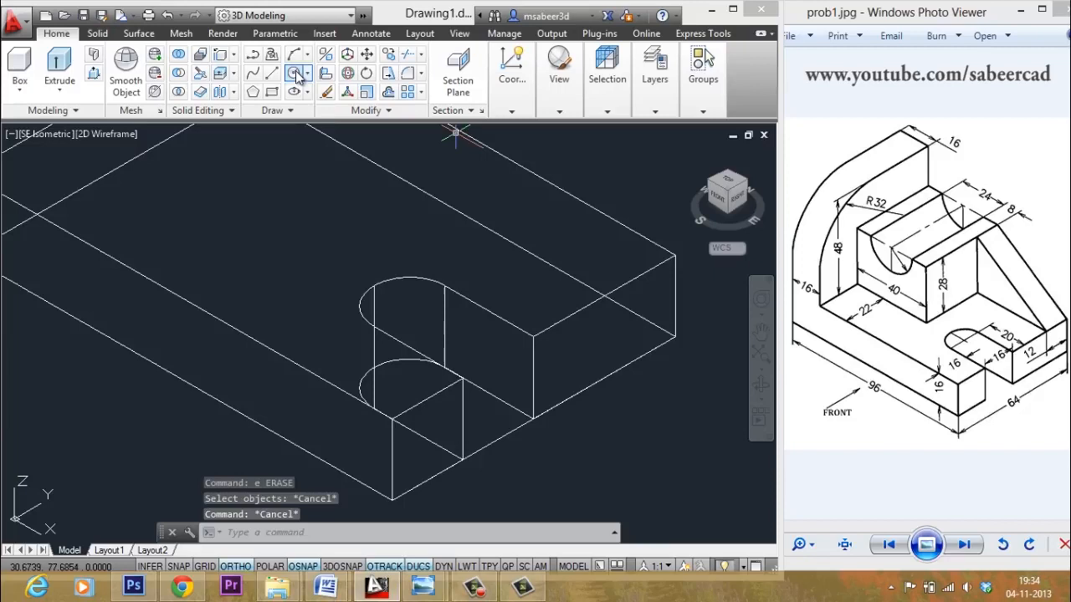
pyautogui.scroll(-3, 470, 353)
pyautogui.scroll(2, 470, 353)
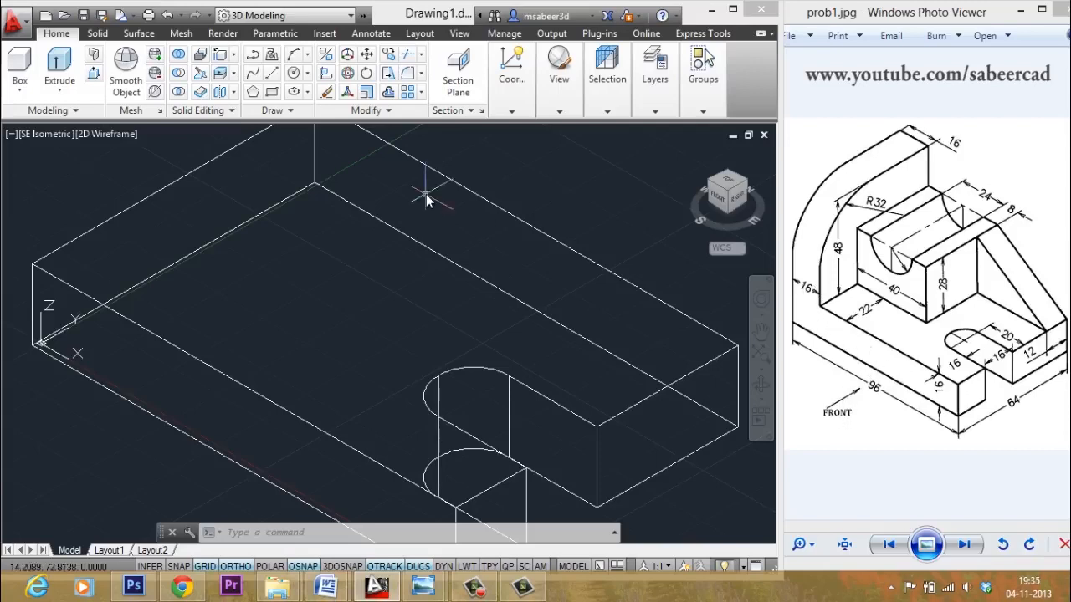
# - Set the UCS to the Front preset and move its origin to the base block's top corner
pyautogui.press('Escape')
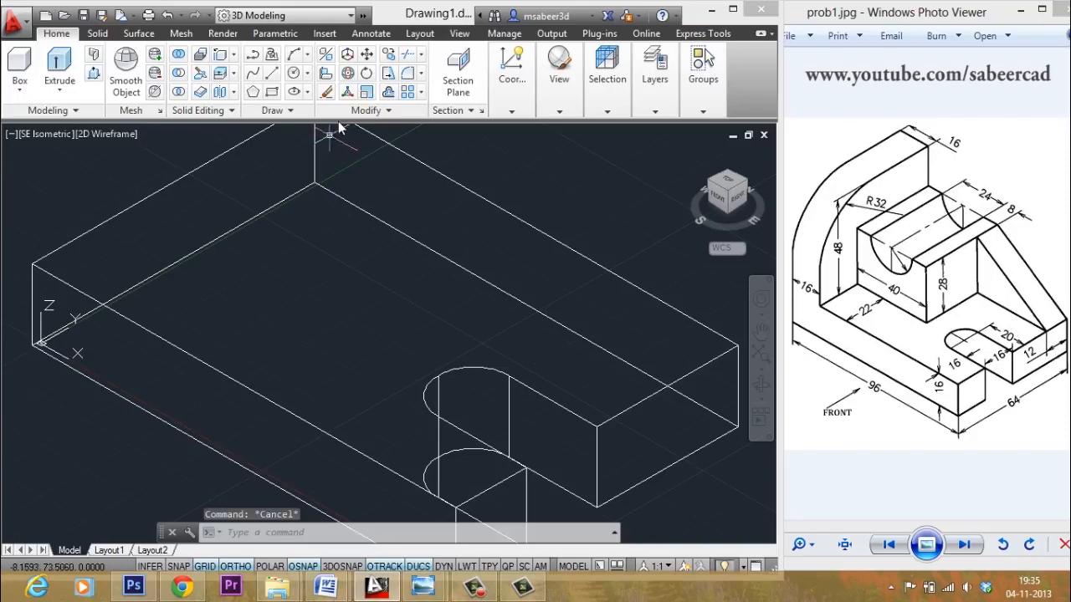
pyautogui.click(463, 35)
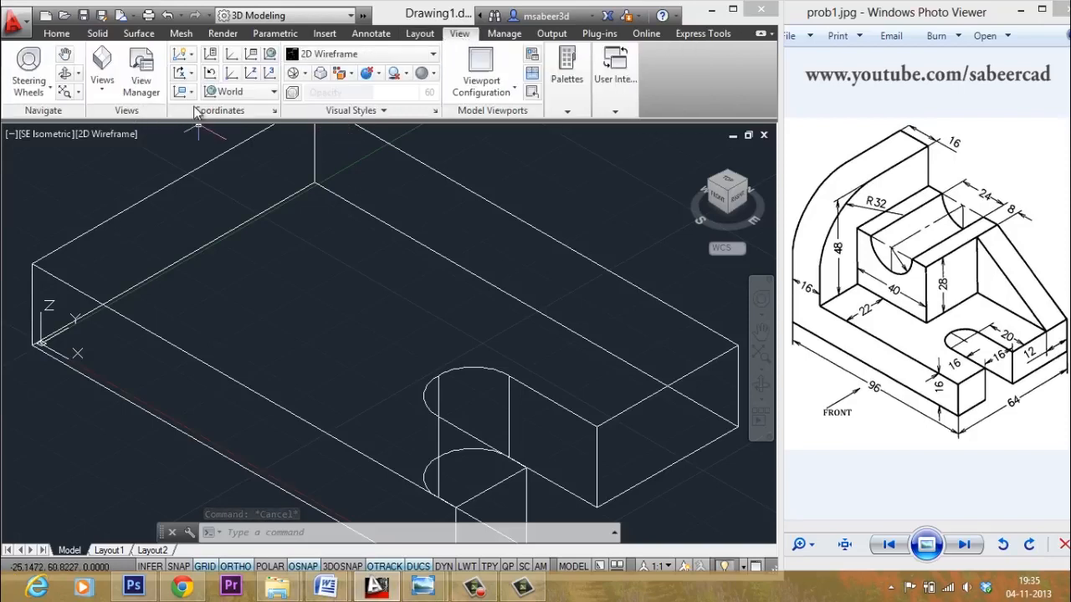
pyautogui.click(235, 94)
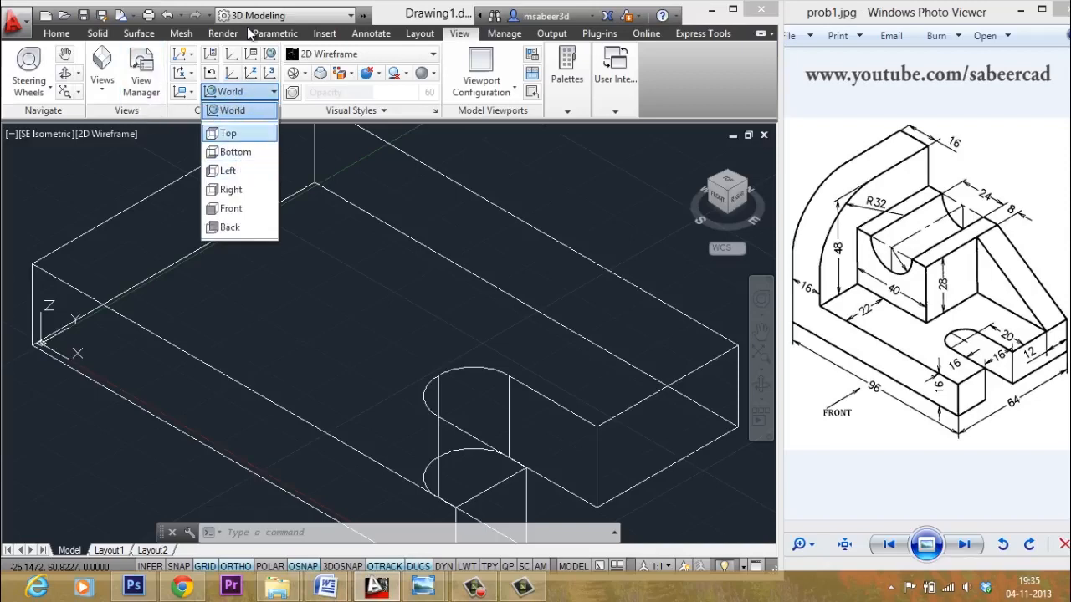
pyautogui.click(306, 201)
pyautogui.press('Escape')
pyautogui.press('Escape')
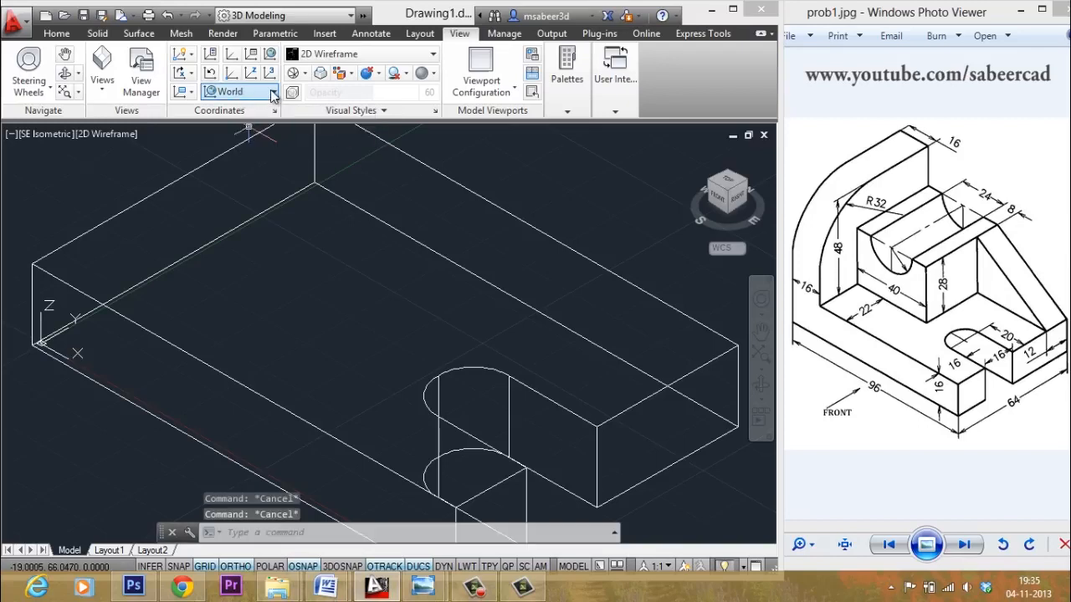
pyautogui.click(272, 92)
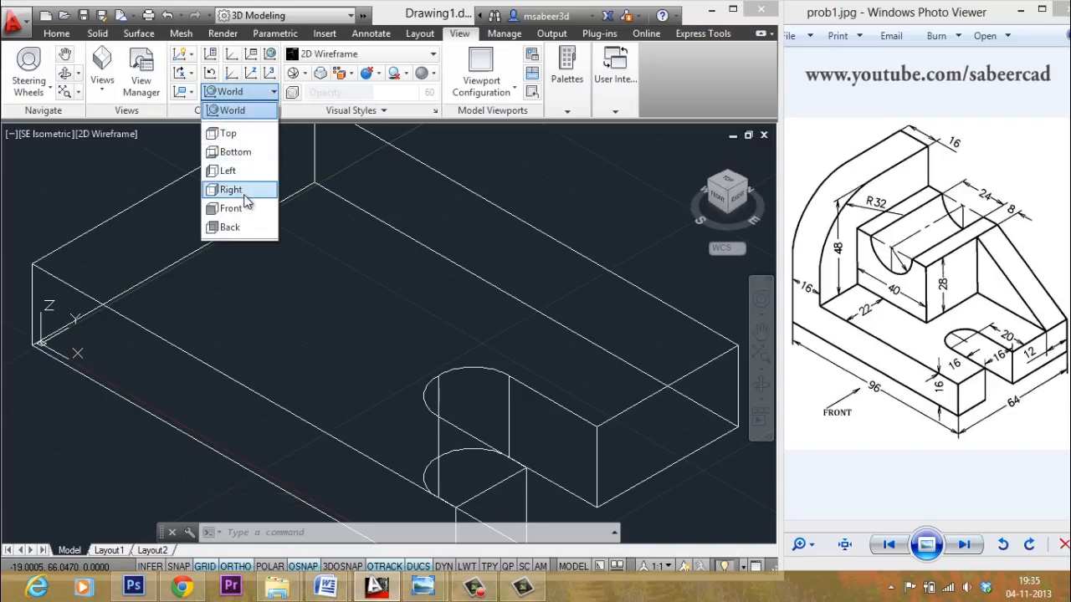
pyautogui.click(230, 208)
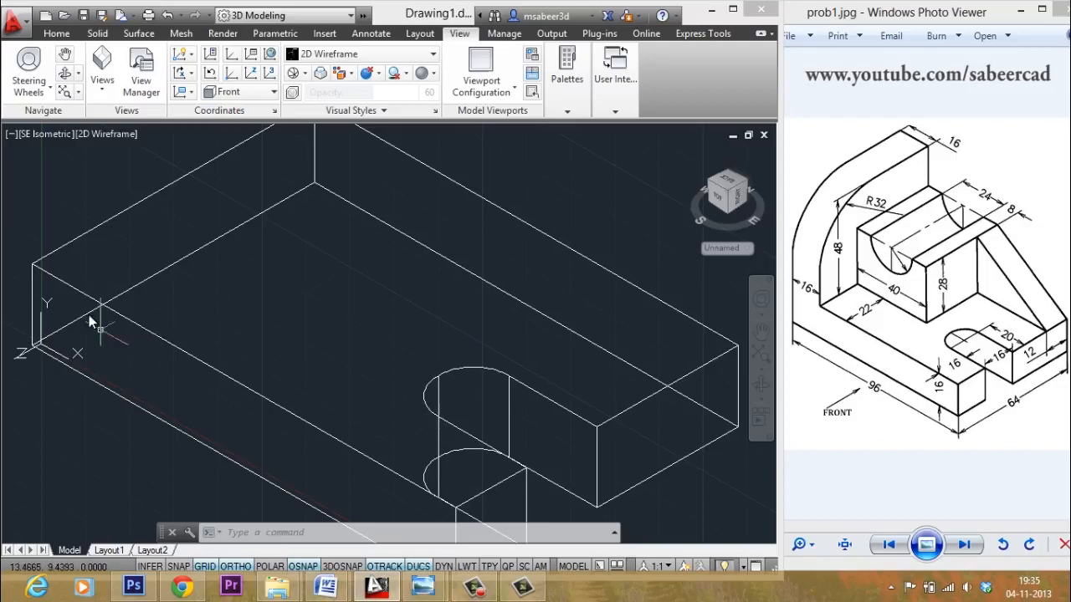
pyautogui.scroll(-1, 127, 296)
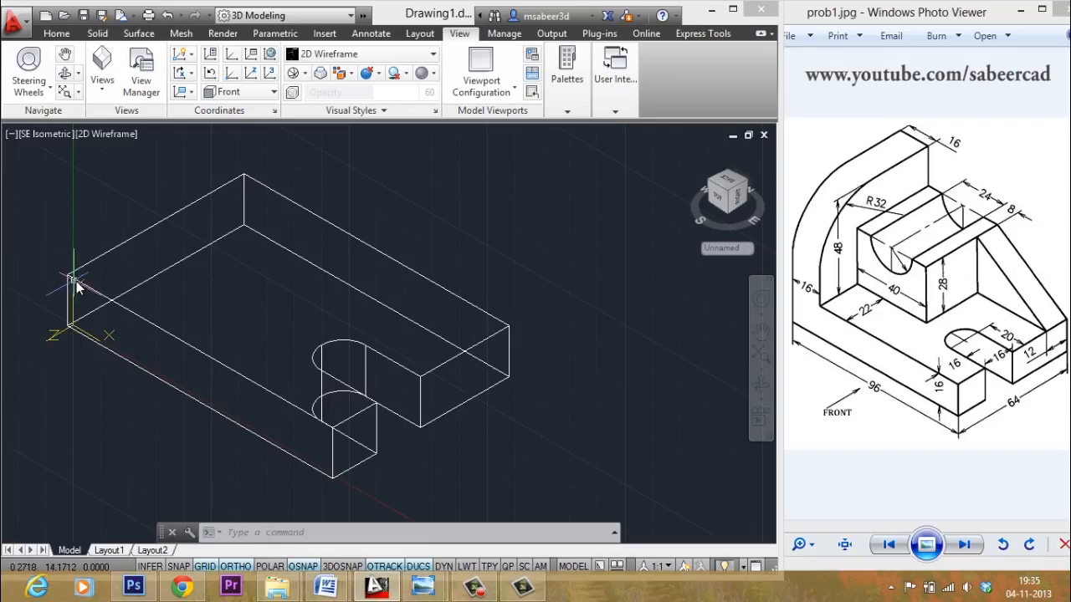
pyautogui.click(231, 75)
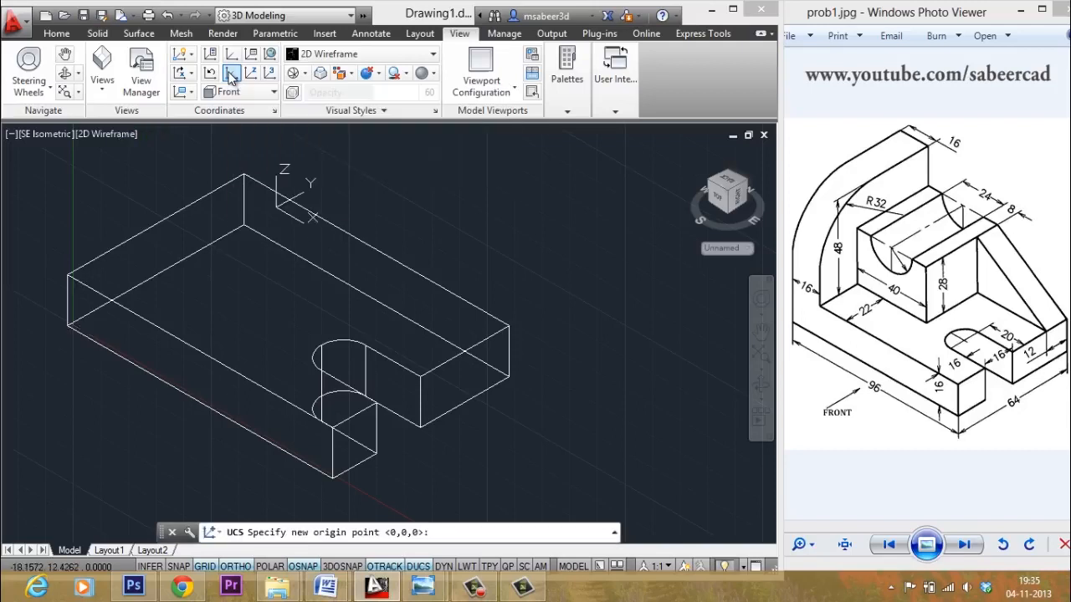
pyautogui.click(77, 270)
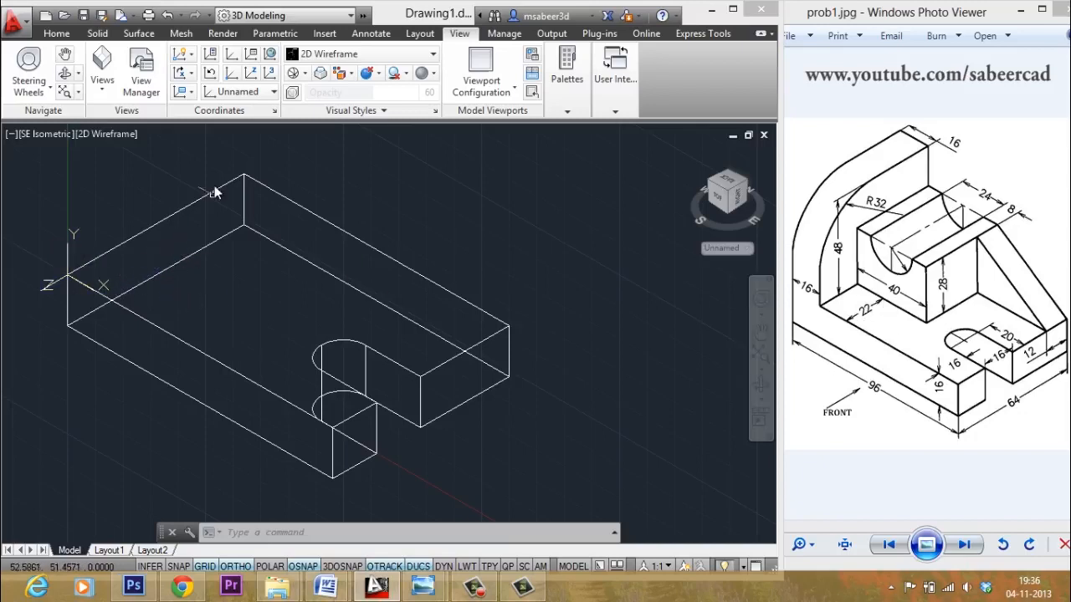
# - Draw a closed polyline from 16,0,-22: 28 up, 40 across, 28 down, then close
pyautogui.click(57, 33)
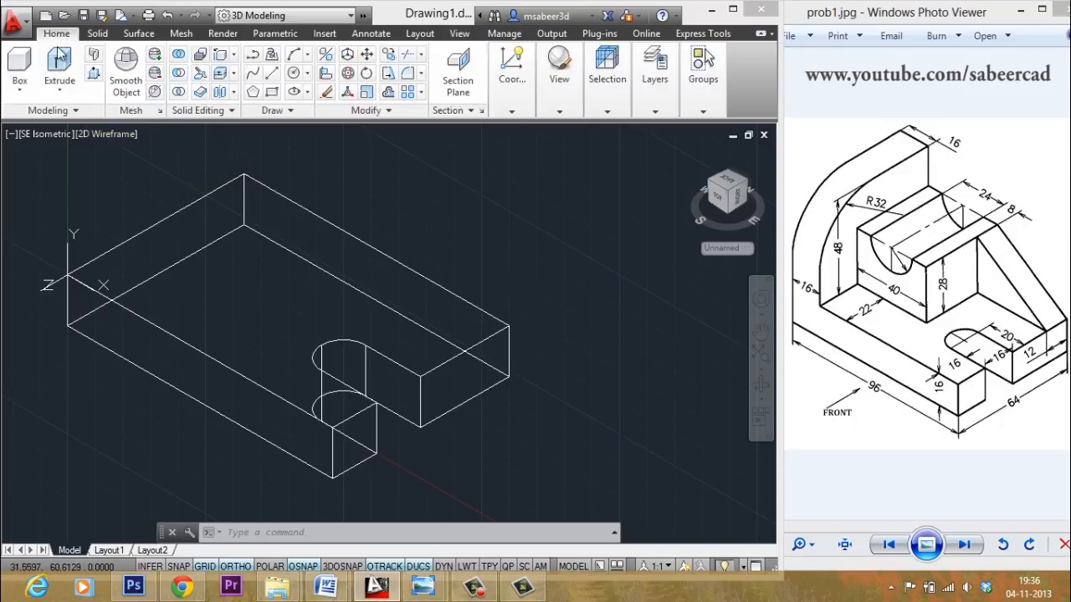
pyautogui.click(252, 56)
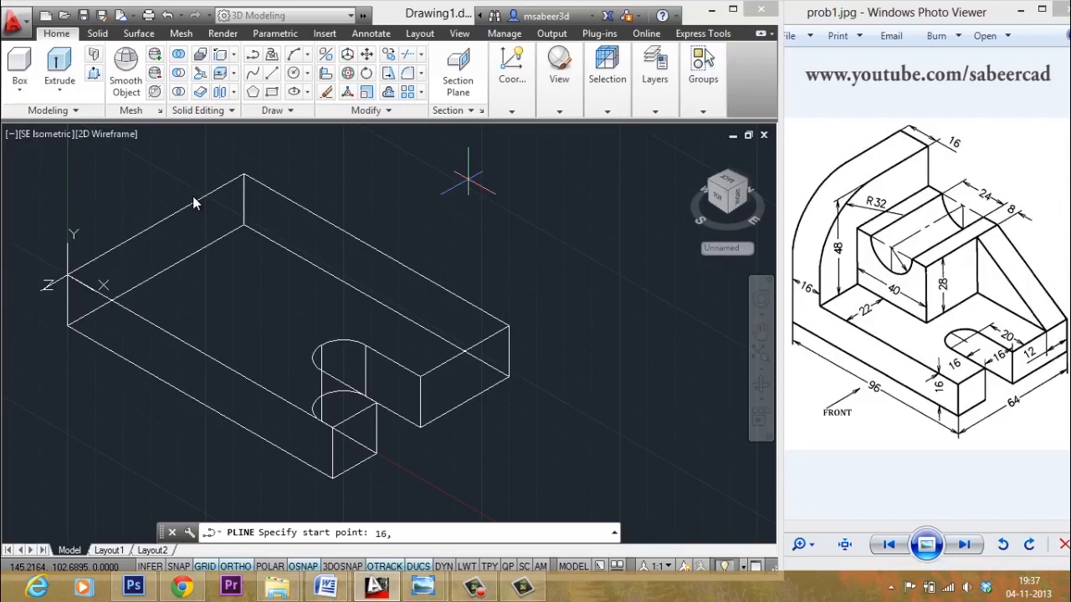
pyautogui.write('0')
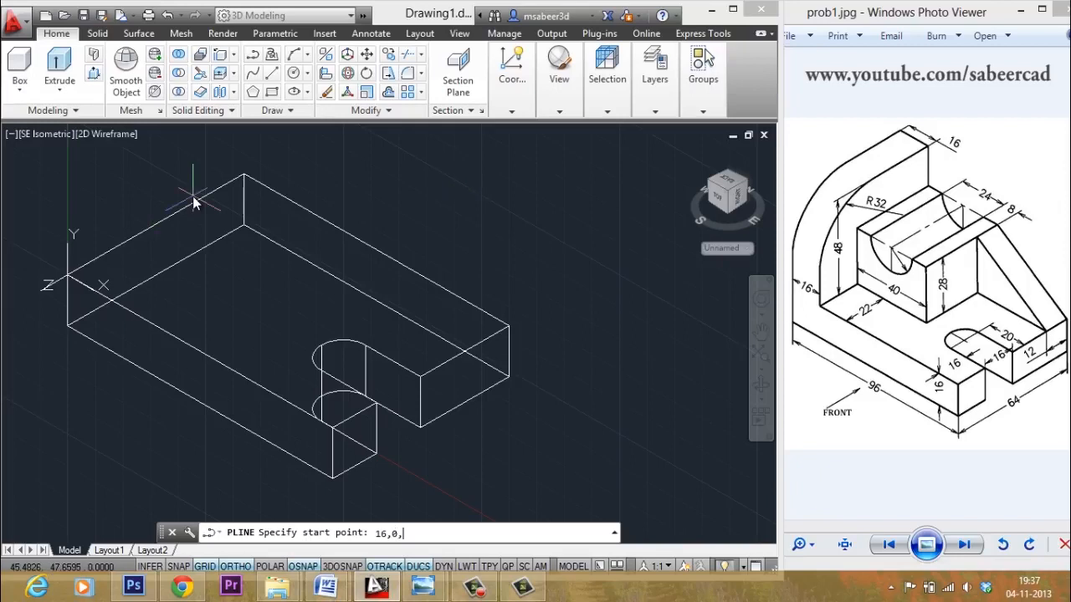
pyautogui.write(',-22')
pyautogui.press('Return')
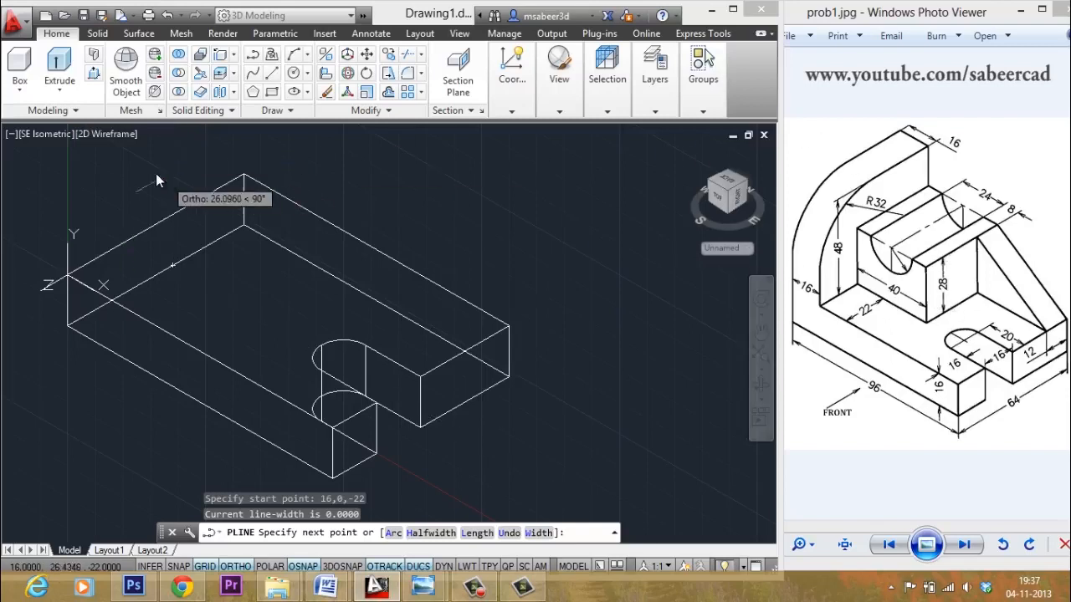
pyautogui.write('28')
pyautogui.press('Return')
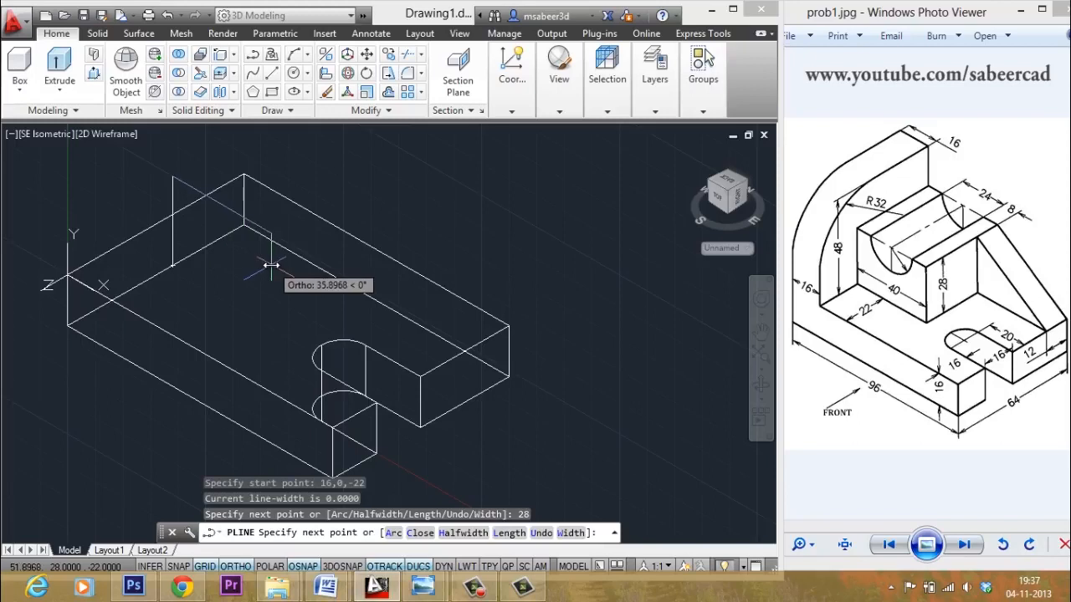
pyautogui.write('40')
pyautogui.press('Return')
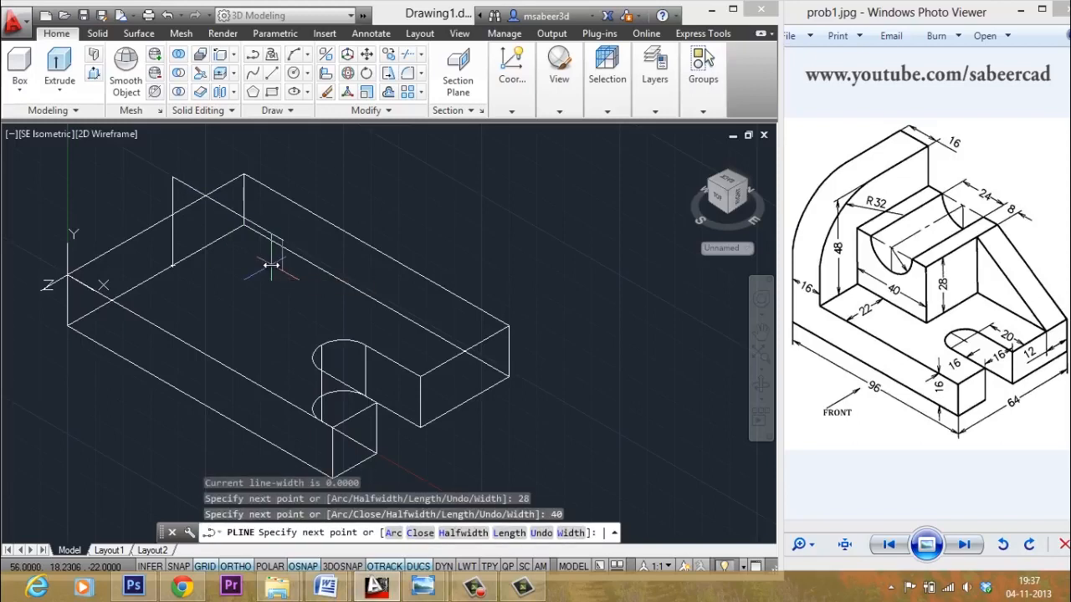
pyautogui.write('28')
pyautogui.press('Return')
pyautogui.write('c')
pyautogui.press('Return')
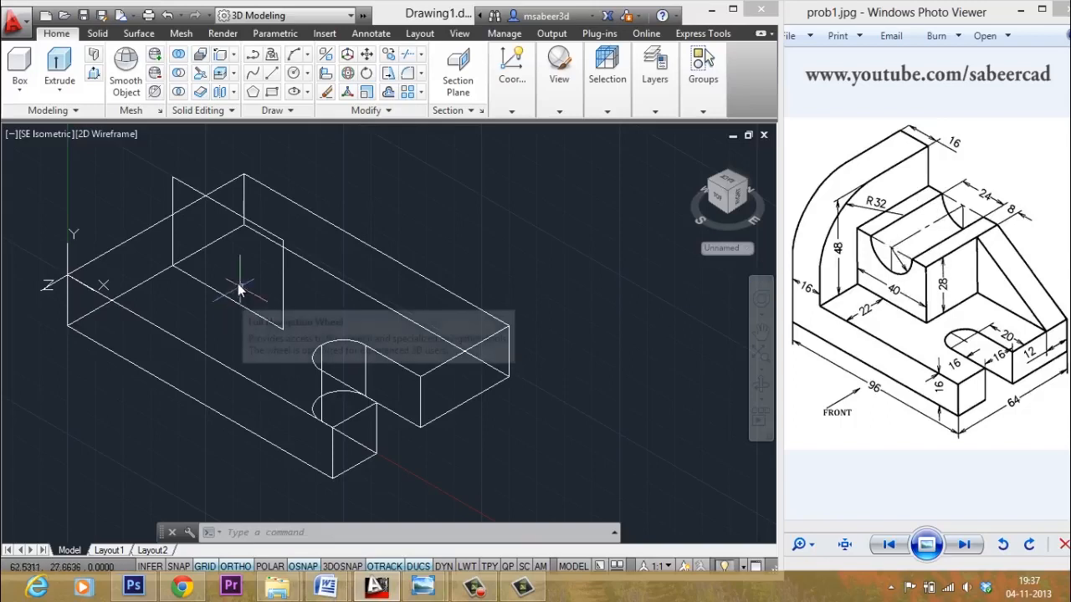
pyautogui.press('Escape')
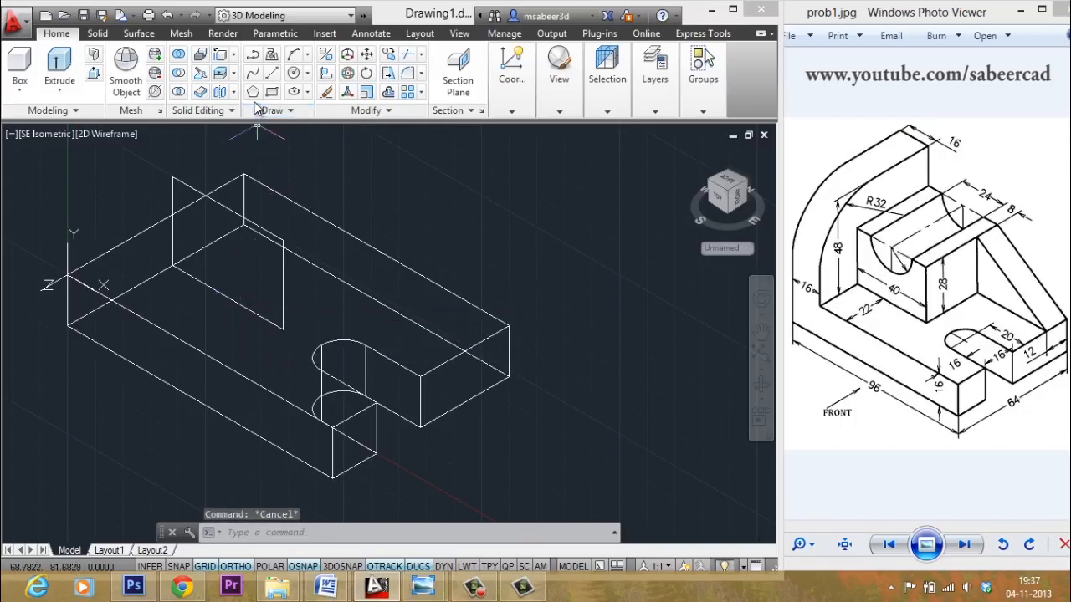
# - With DUCS off, draw a radius 12 circle centred on the upright rectangle's top-edge midpoint
pyautogui.click(307, 74)
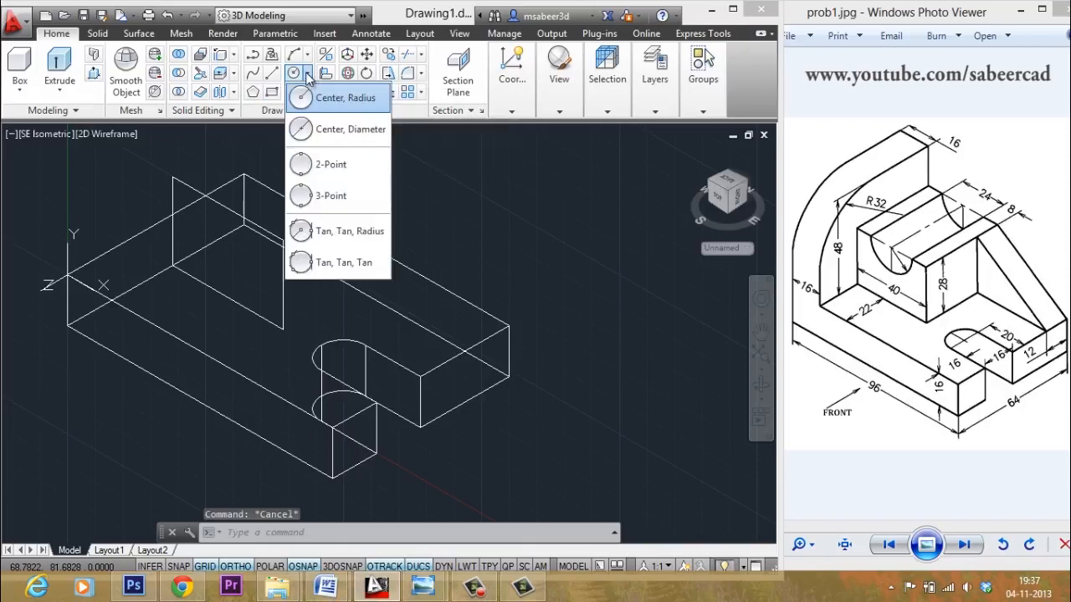
pyautogui.click(339, 104)
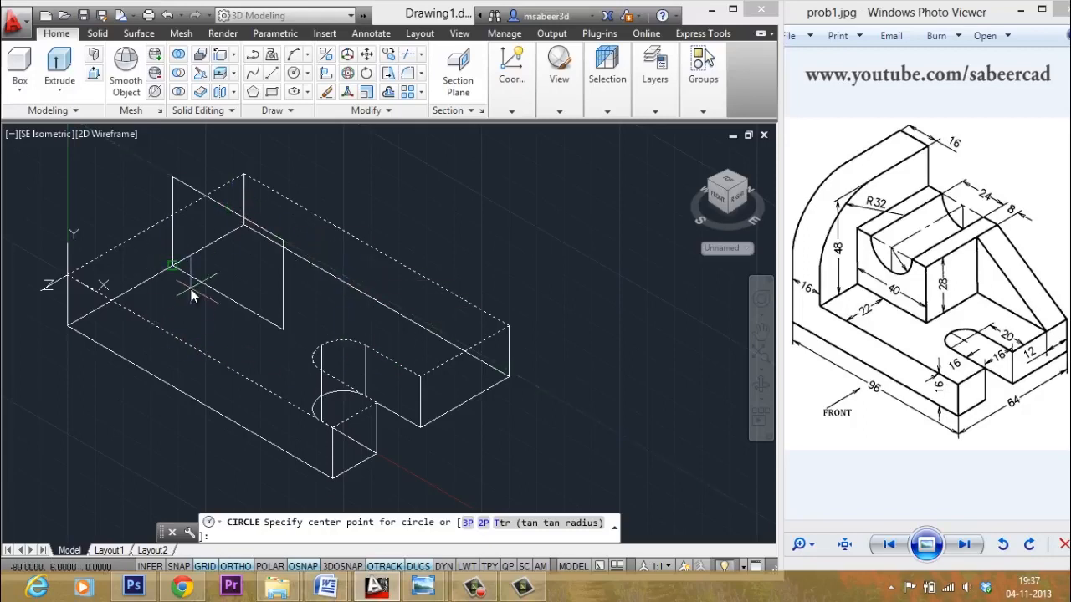
pyautogui.click(418, 567)
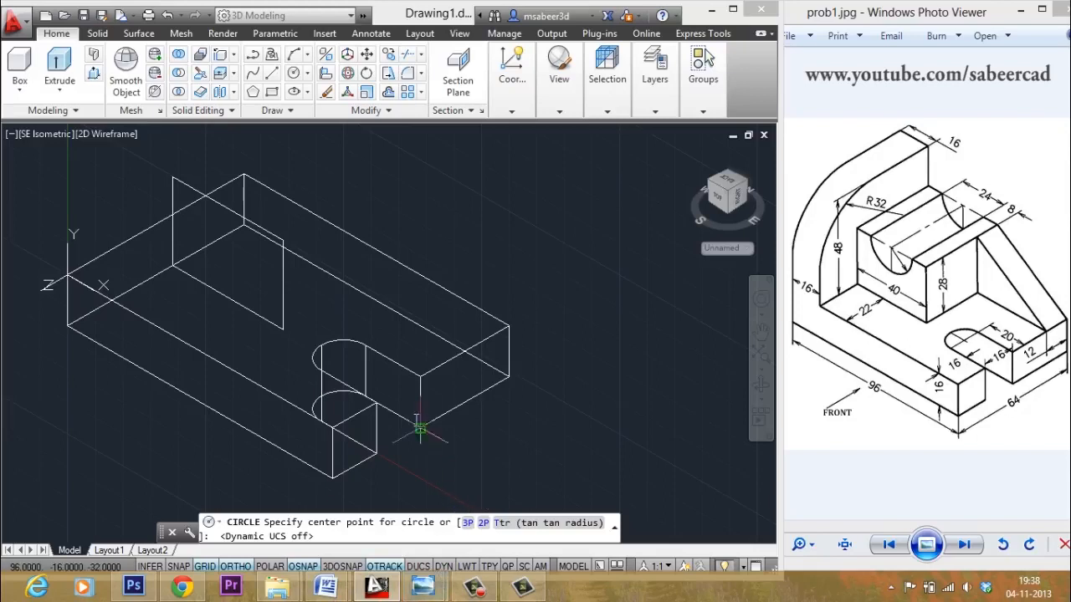
pyautogui.click(232, 207)
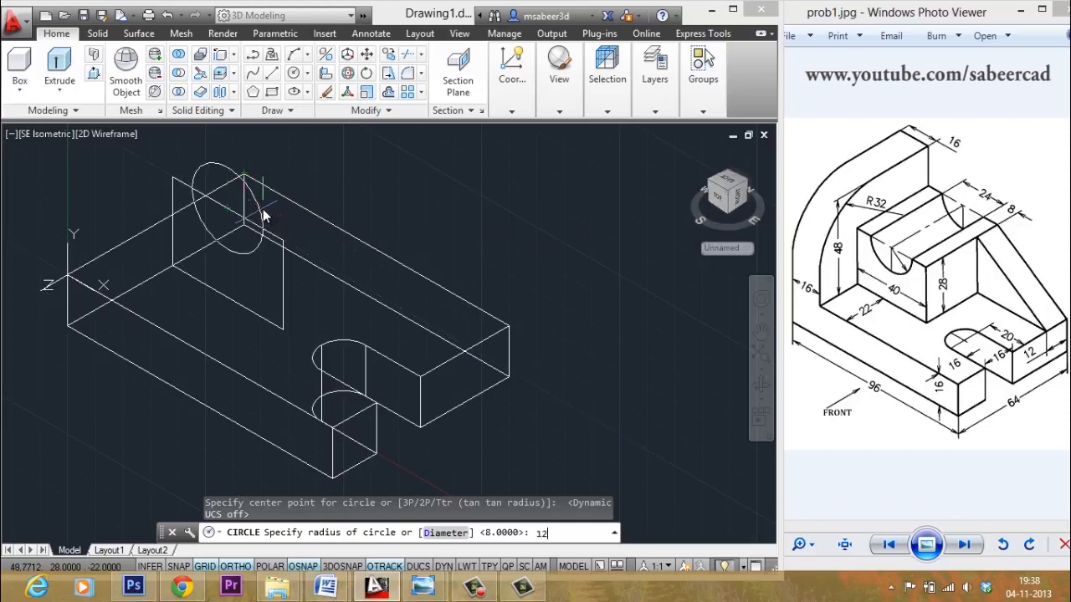
pyautogui.press('Return')
pyautogui.press('Escape')
pyautogui.press('Escape')
pyautogui.press('Escape')
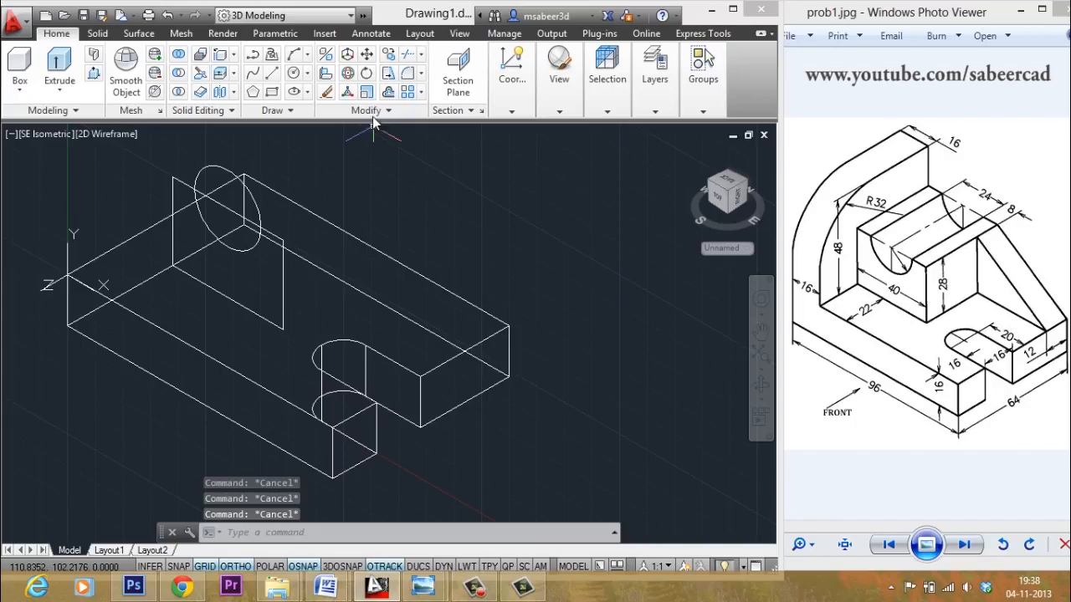
# - Trim the circle and top edge to cut a semicircular notch into the upright profile
pyautogui.click(404, 72)
pyautogui.click(205, 183)
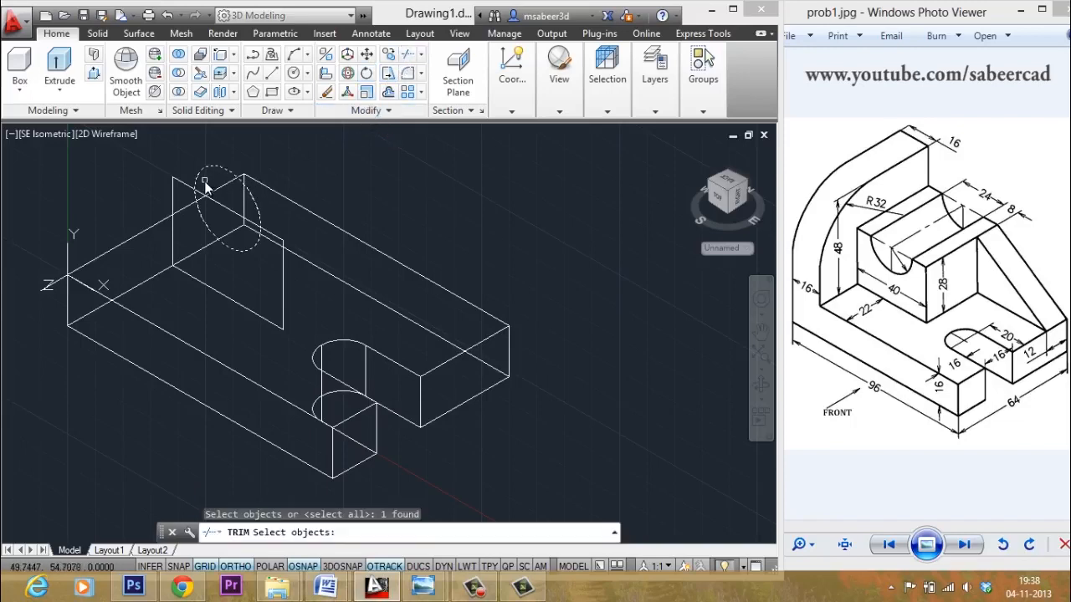
pyautogui.click(170, 182)
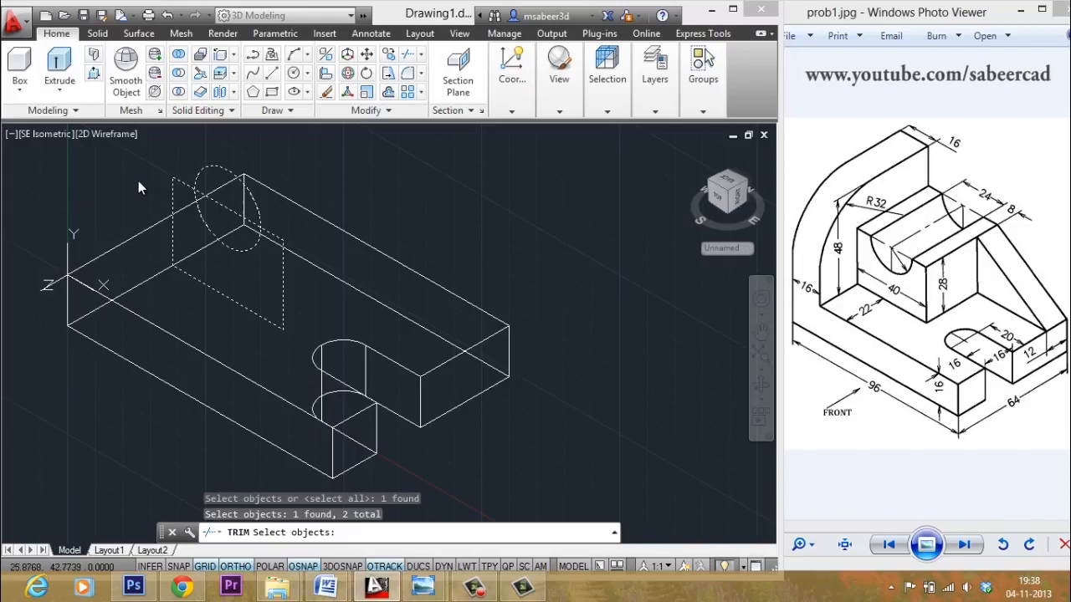
pyautogui.press('Return')
pyautogui.click(216, 168)
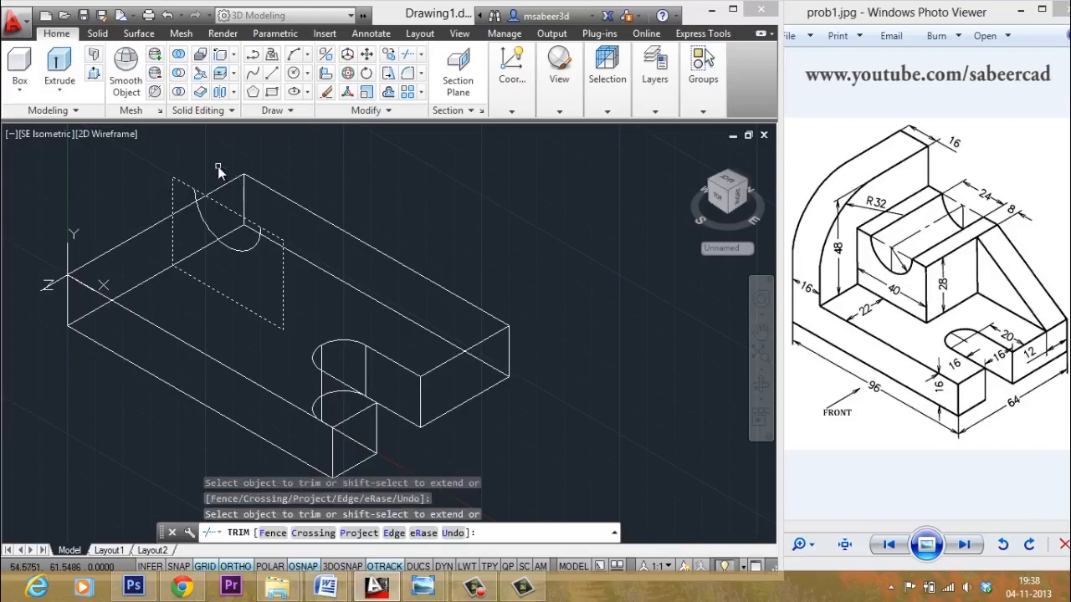
pyautogui.click(230, 212)
pyautogui.press('Escape')
pyautogui.press('Escape')
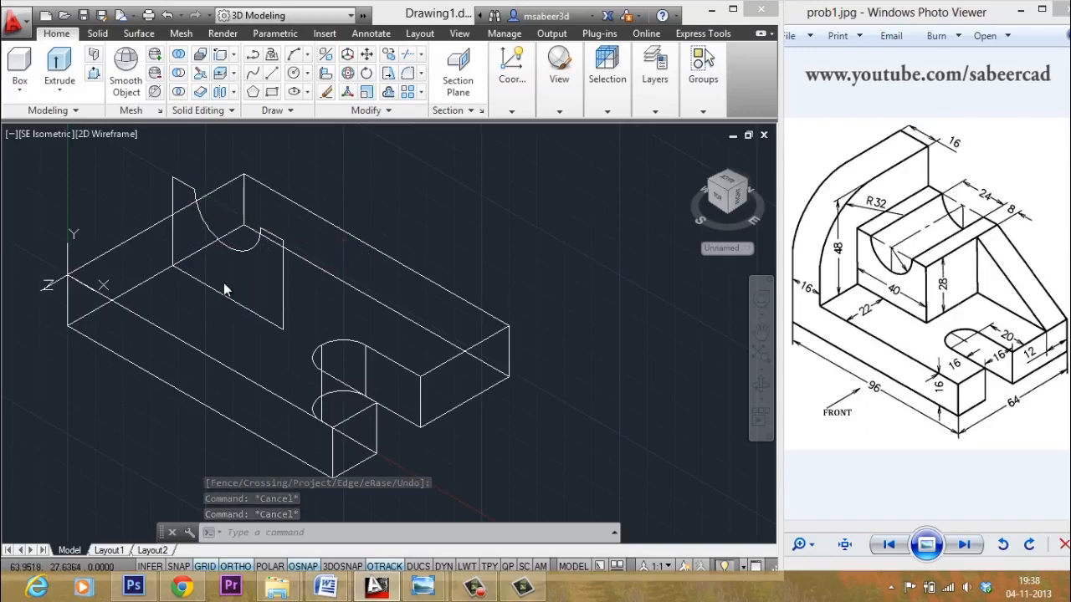
# - Join the notch arc and adjacent vertical line into one polyline, then check the result
pyautogui.click(385, 110)
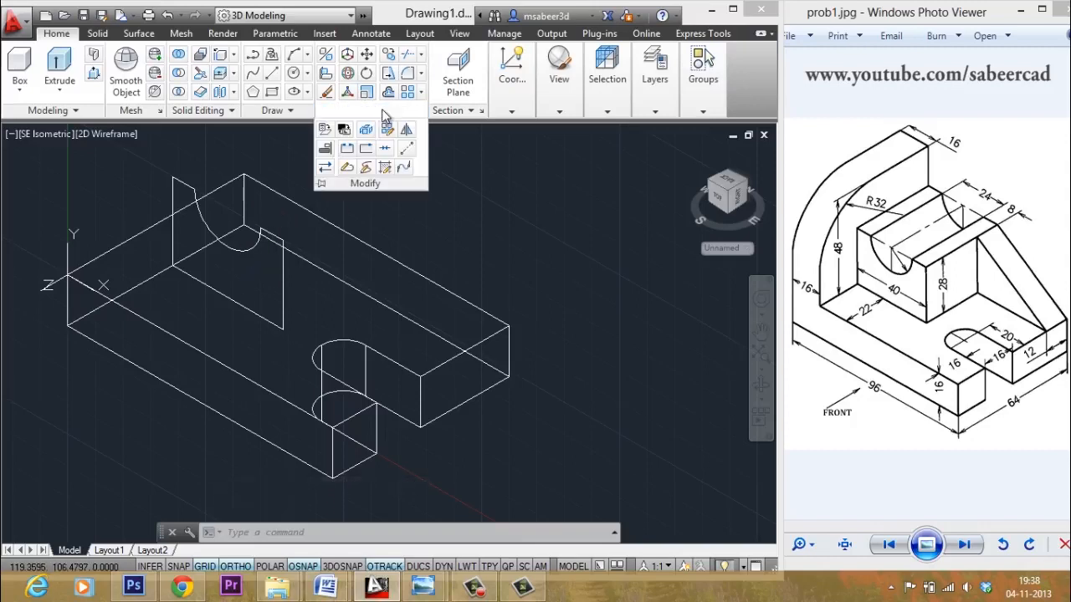
pyautogui.click(384, 150)
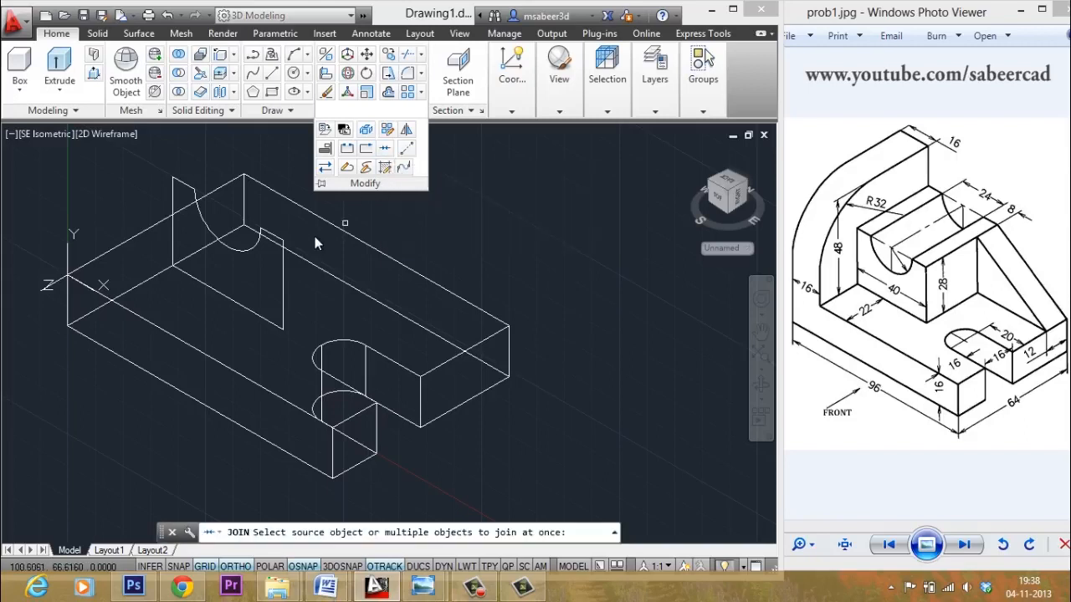
pyautogui.click(241, 253)
pyautogui.click(285, 283)
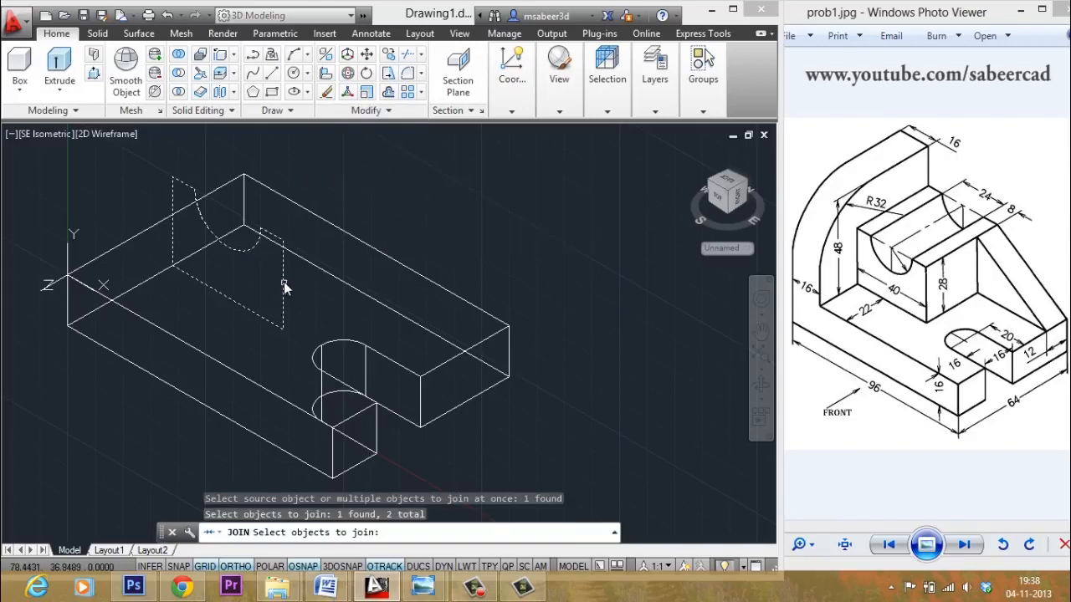
pyautogui.press('Return')
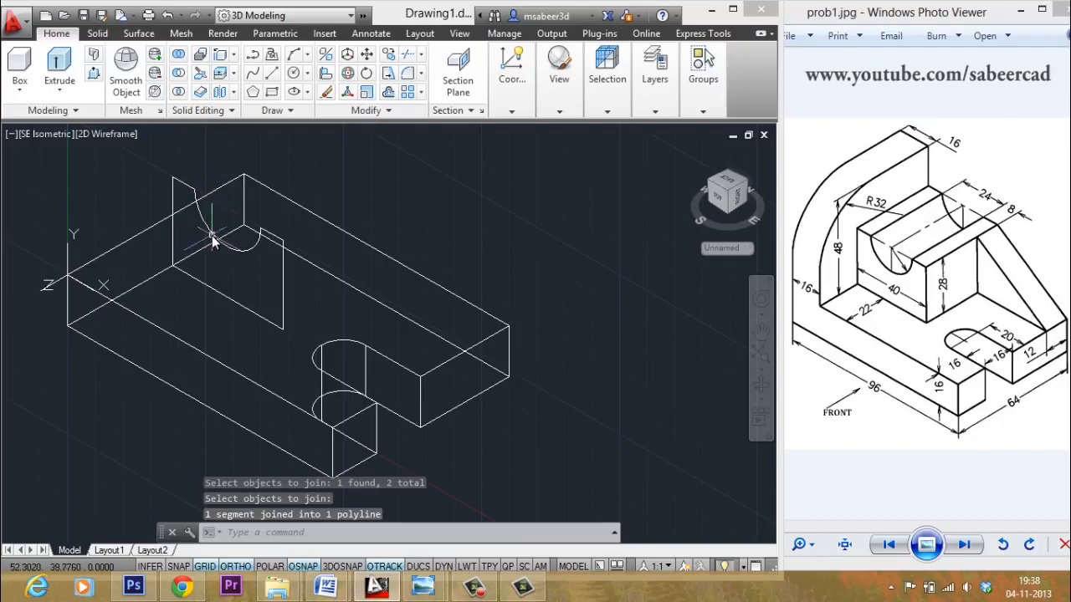
pyautogui.press('Escape')
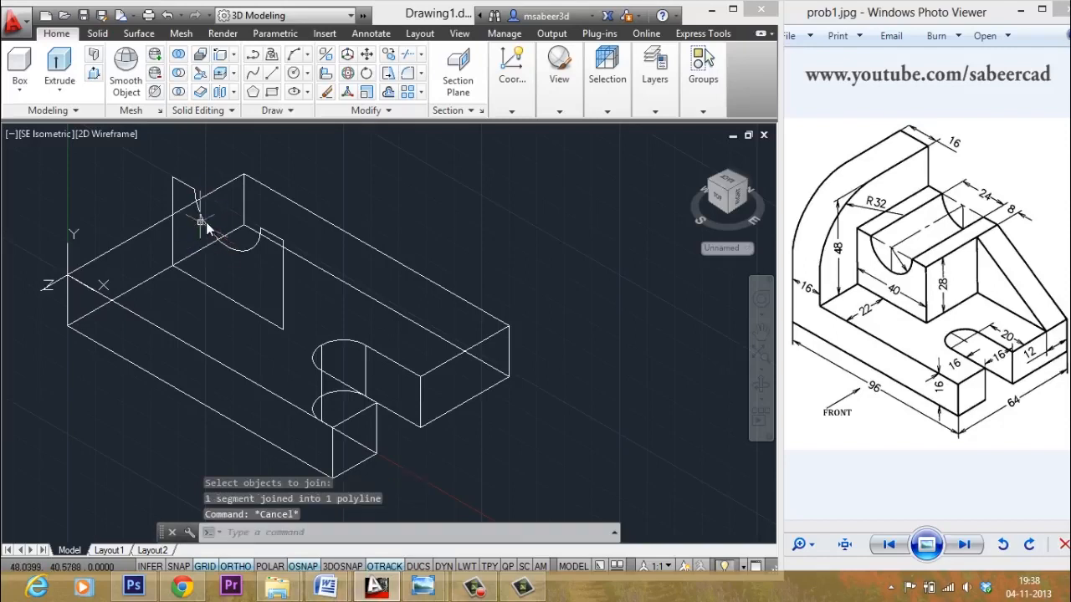
pyautogui.click(208, 233)
pyautogui.press('Escape')
# - Extrude the curved-notch profile perpendicular up to the base's far edge, forming the upright block
pyautogui.click(60, 89)
pyautogui.click(77, 118)
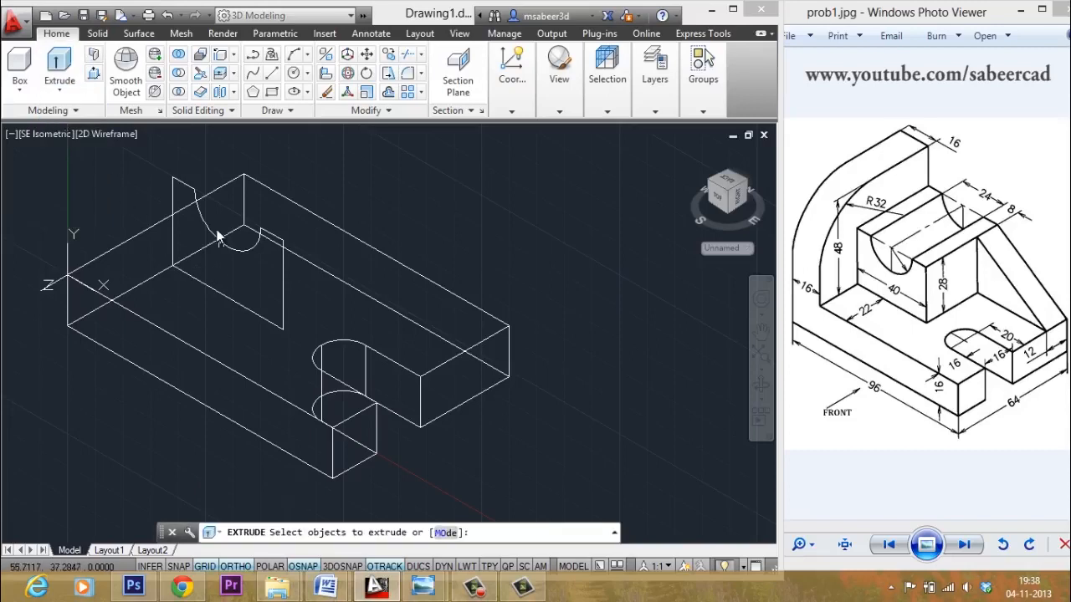
pyautogui.click(194, 194)
pyautogui.rightClick(273, 187)
pyautogui.click(308, 196)
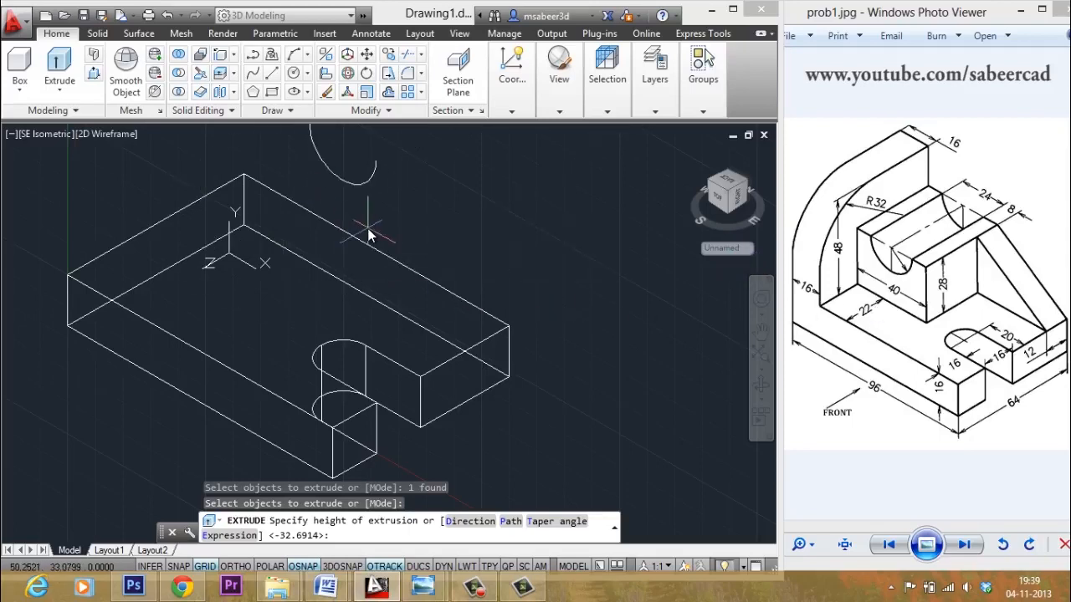
pyautogui.keyDown('shift'); pyautogui.rightClick(369, 231); pyautogui.keyUp('shift')
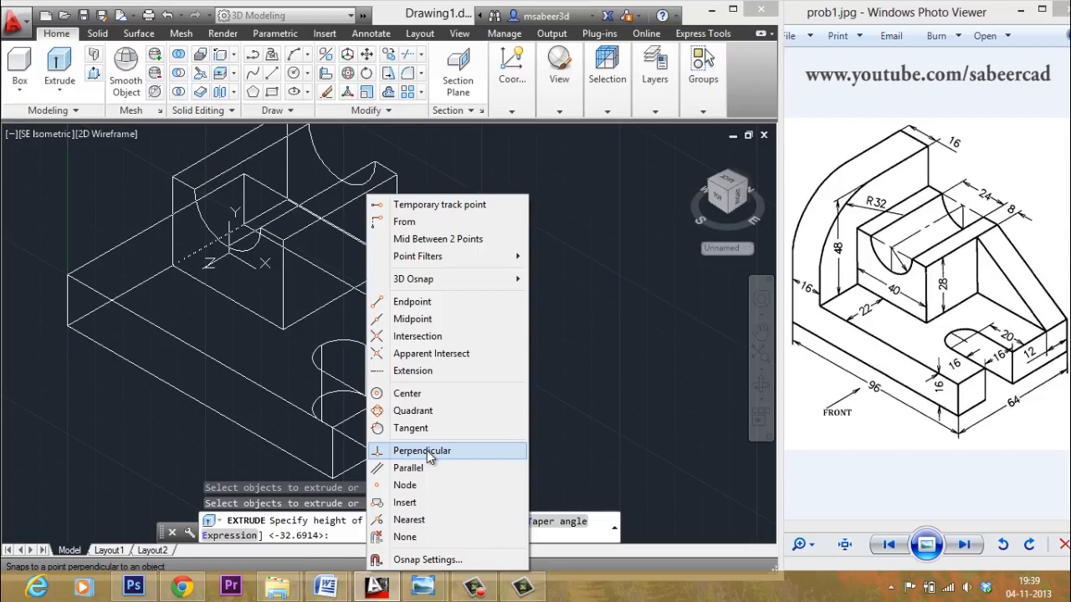
pyautogui.click(426, 450)
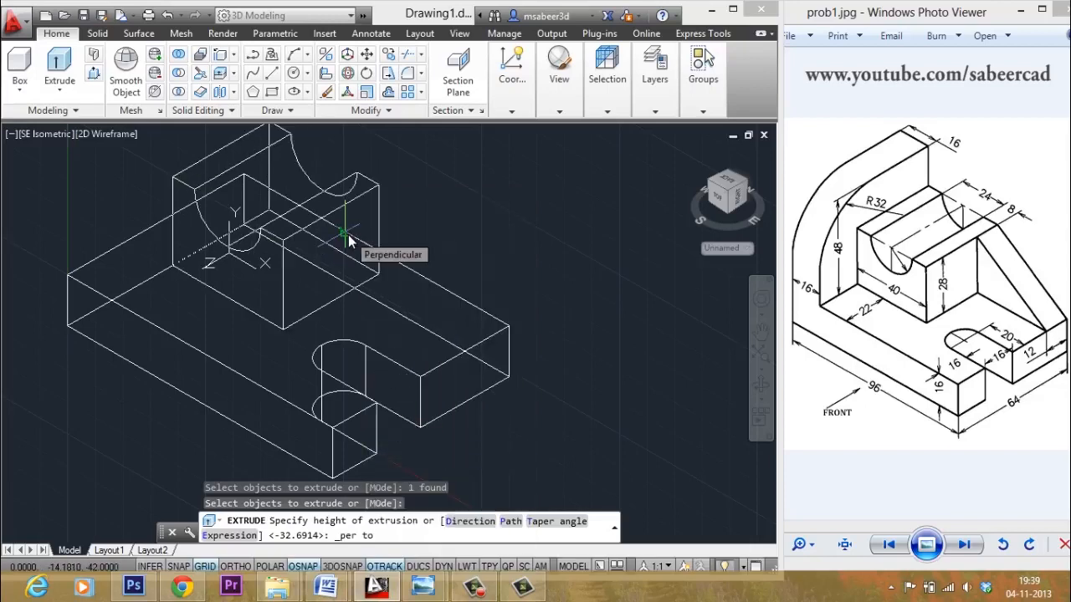
pyautogui.click(348, 234)
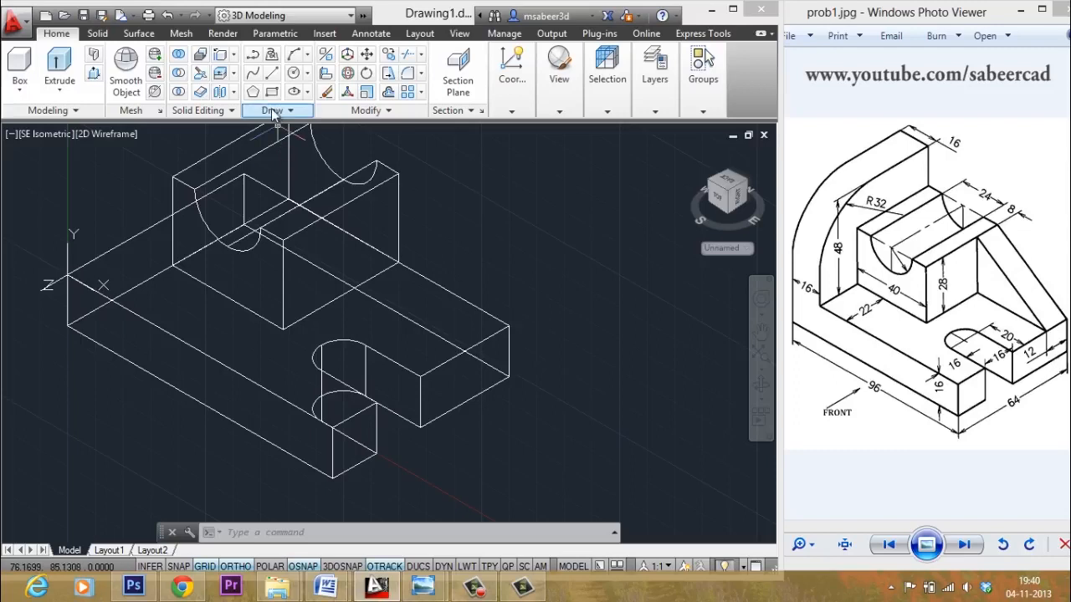
# - Draw a closed polyline triangle from the upright's top corner to the base's end corner
pyautogui.click(252, 73)
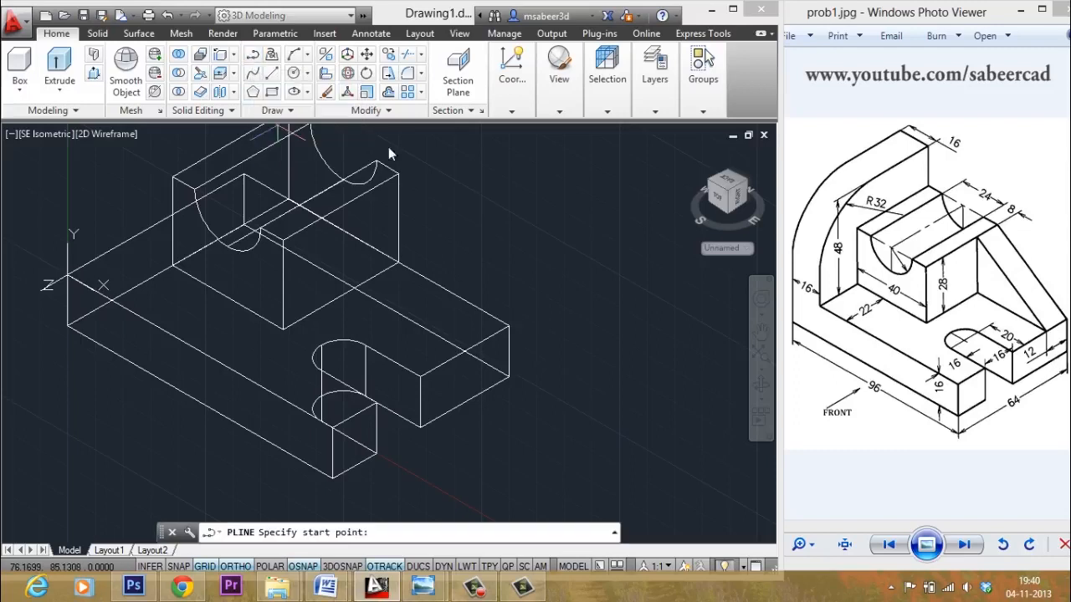
pyautogui.click(399, 174)
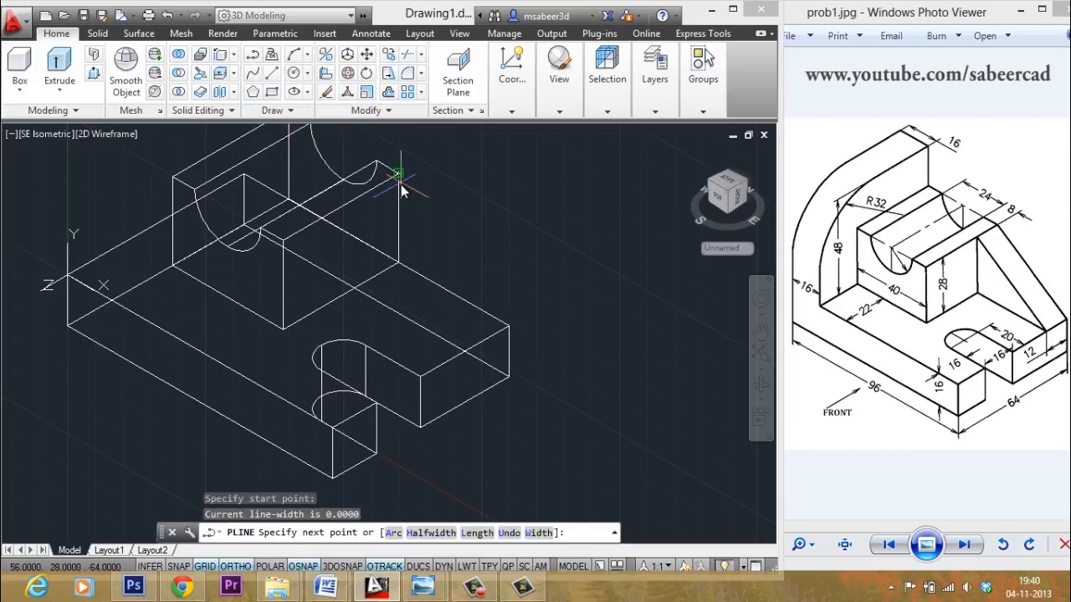
pyautogui.click(511, 328)
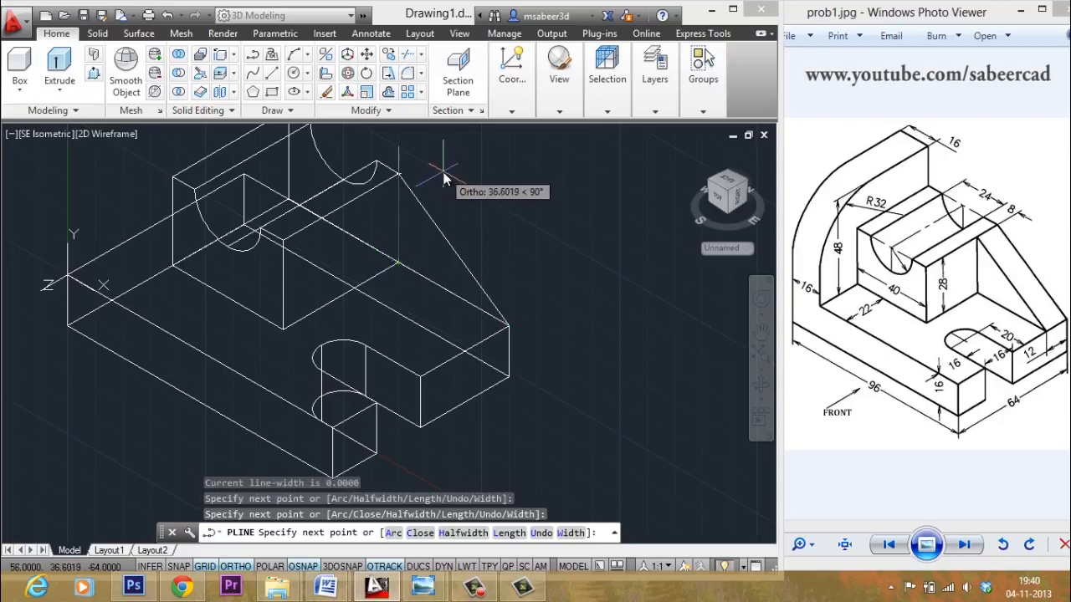
pyautogui.write('c')
pyautogui.press('Return')
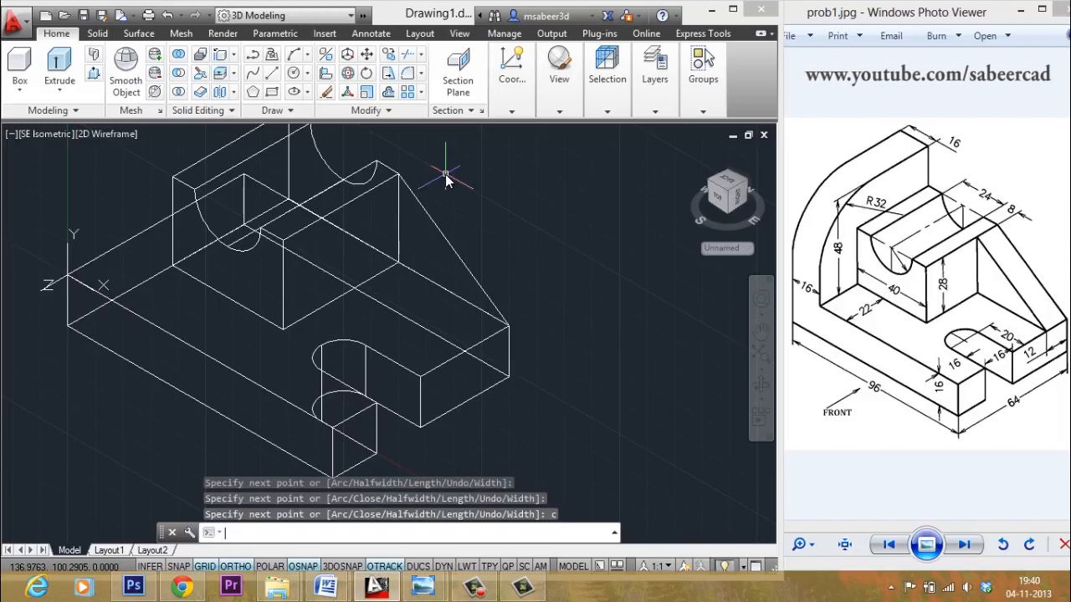
# - Presspull the triangle 12 units to make the rib
pyautogui.click(93, 73)
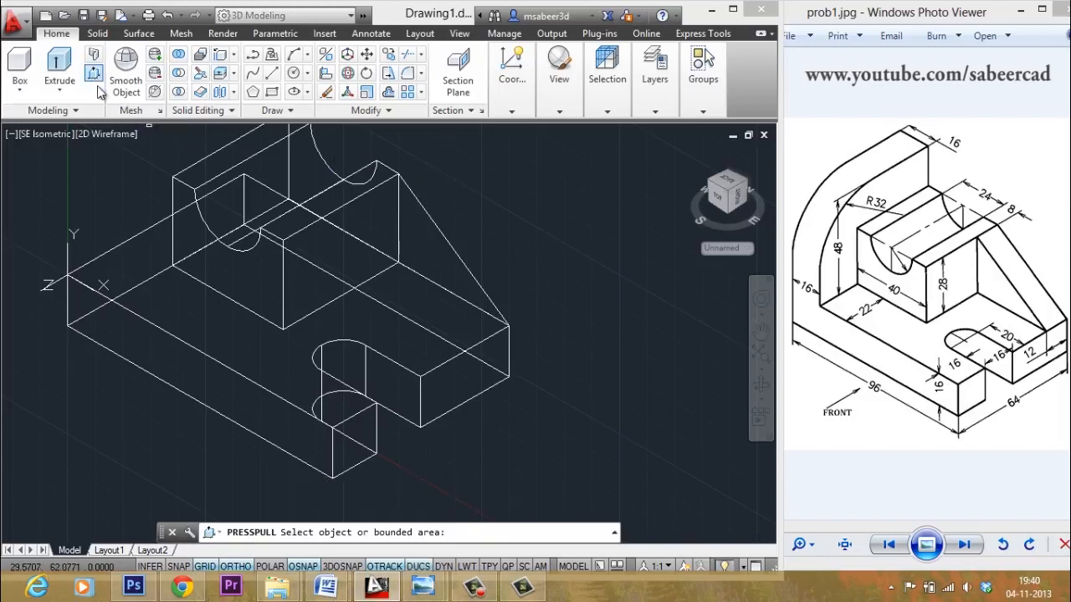
pyautogui.click(437, 236)
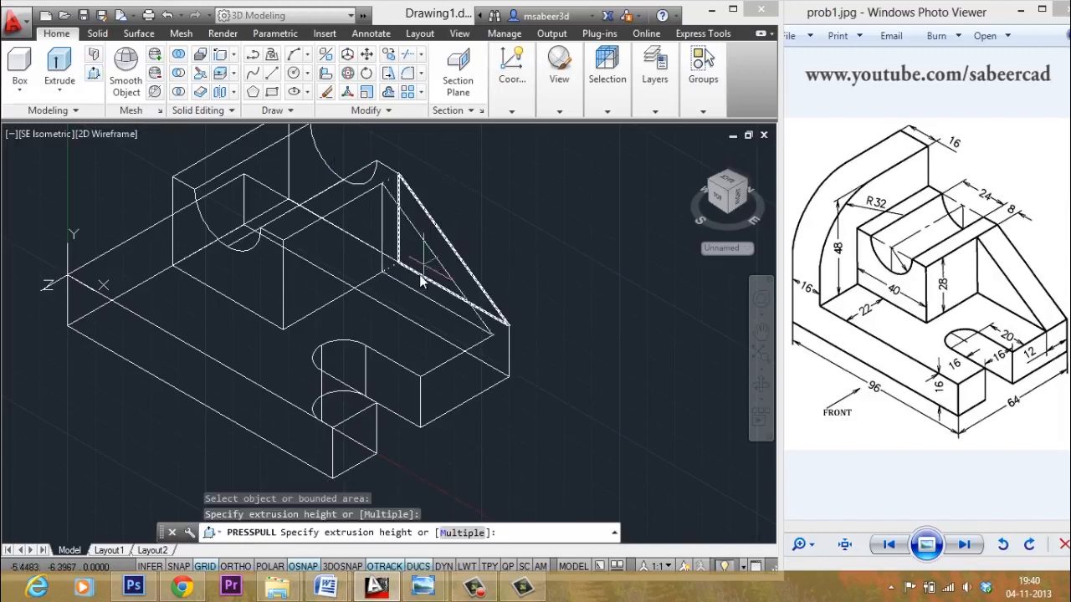
pyautogui.write('12\\')
pyautogui.press('Return')
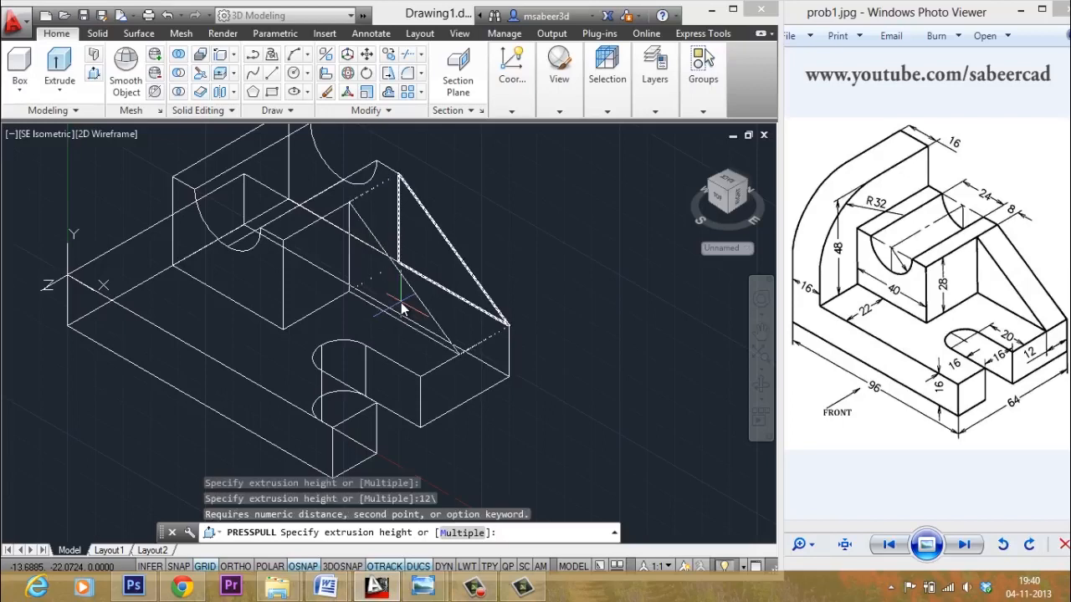
pyautogui.write('12')
pyautogui.press('Return')
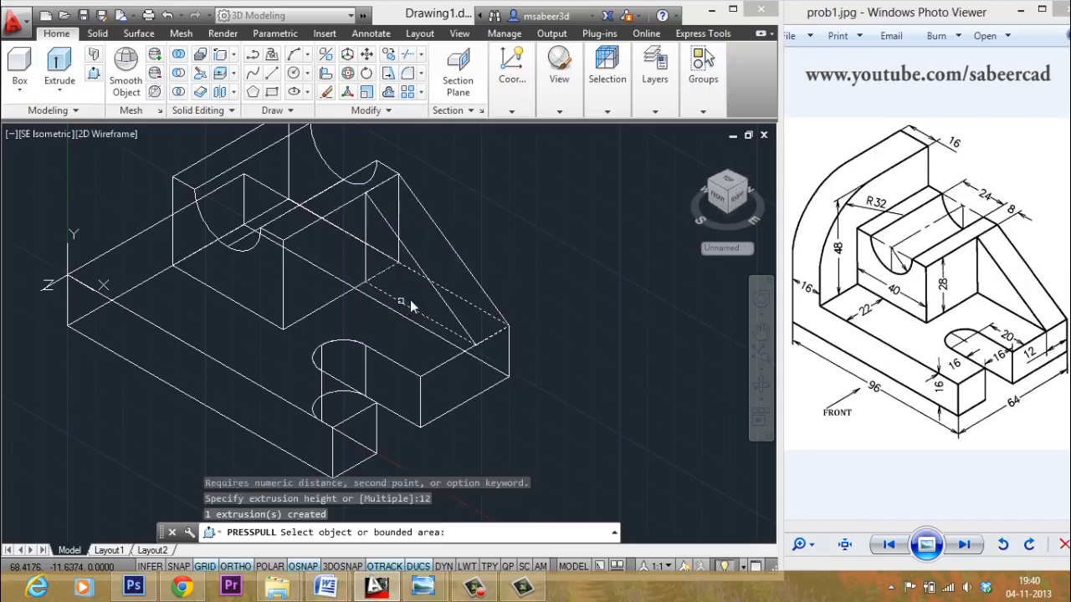
pyautogui.press('Return')
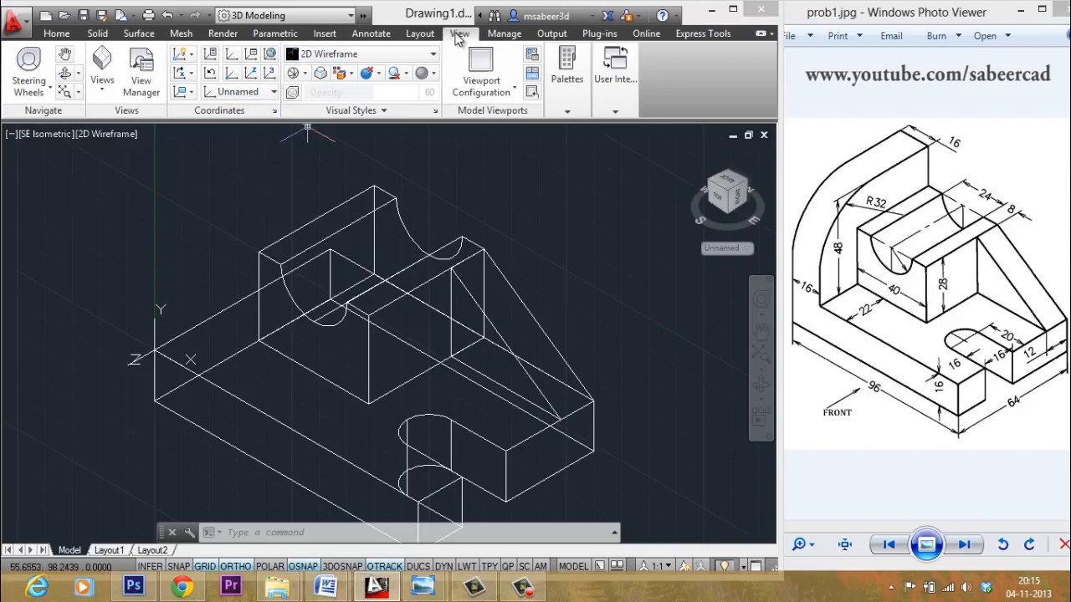
# - Reset the UCS to World, then orient it to the Right preset
pyautogui.click(270, 54)
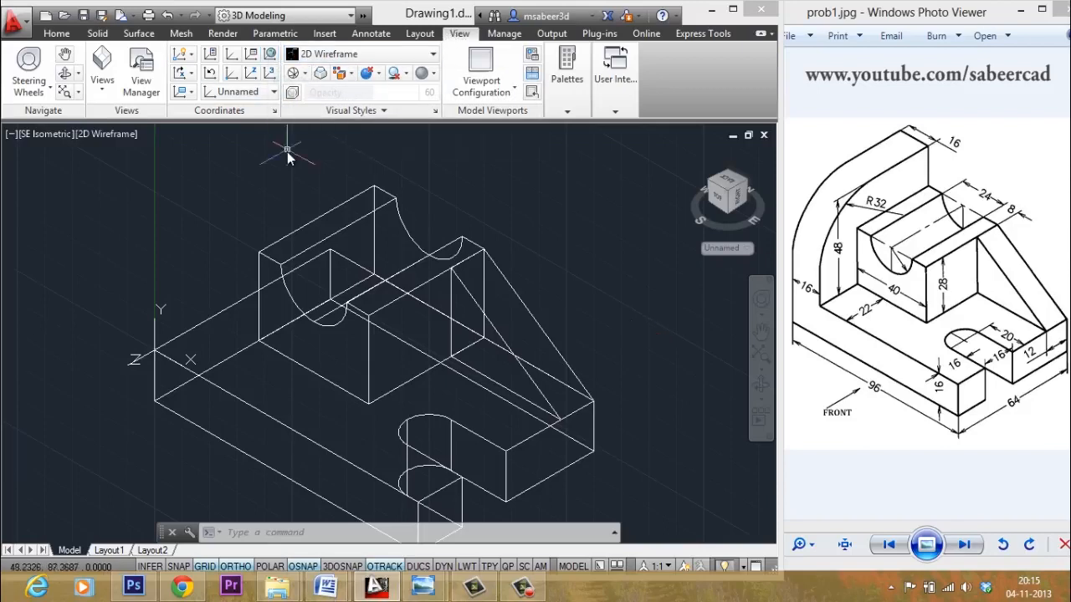
pyautogui.click(270, 54)
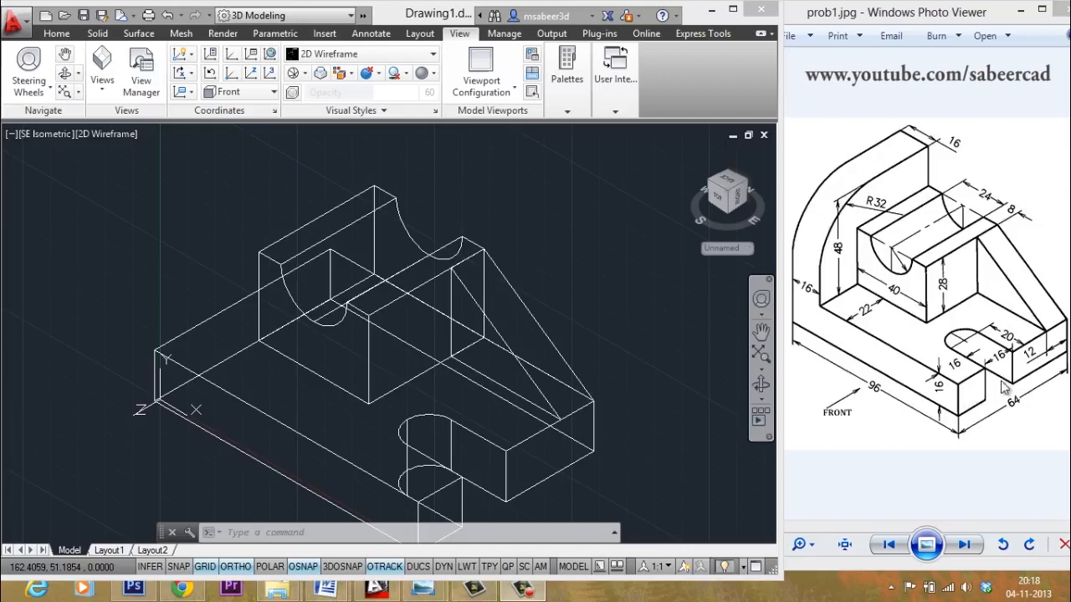
pyautogui.click(270, 92)
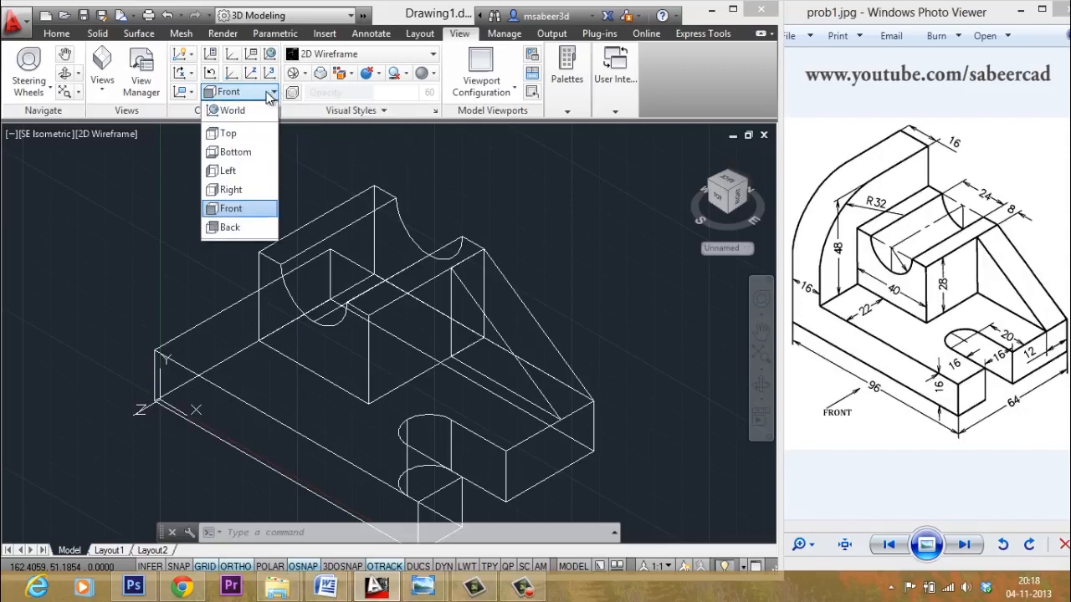
pyautogui.click(231, 190)
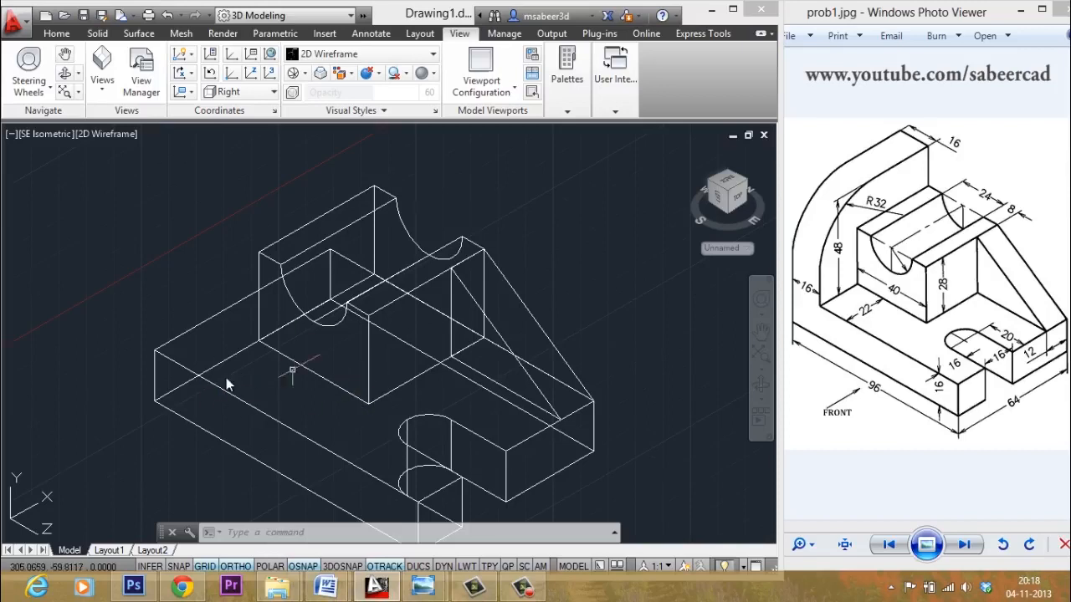
# - Start a line at the base's back corner for the back plate
pyautogui.click(57, 34)
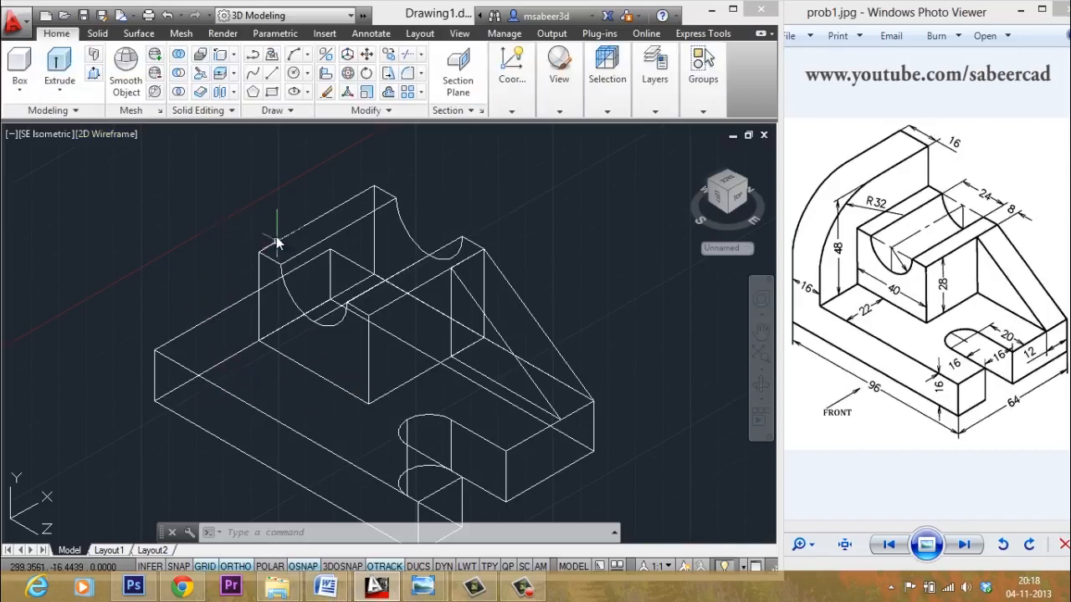
pyautogui.click(273, 73)
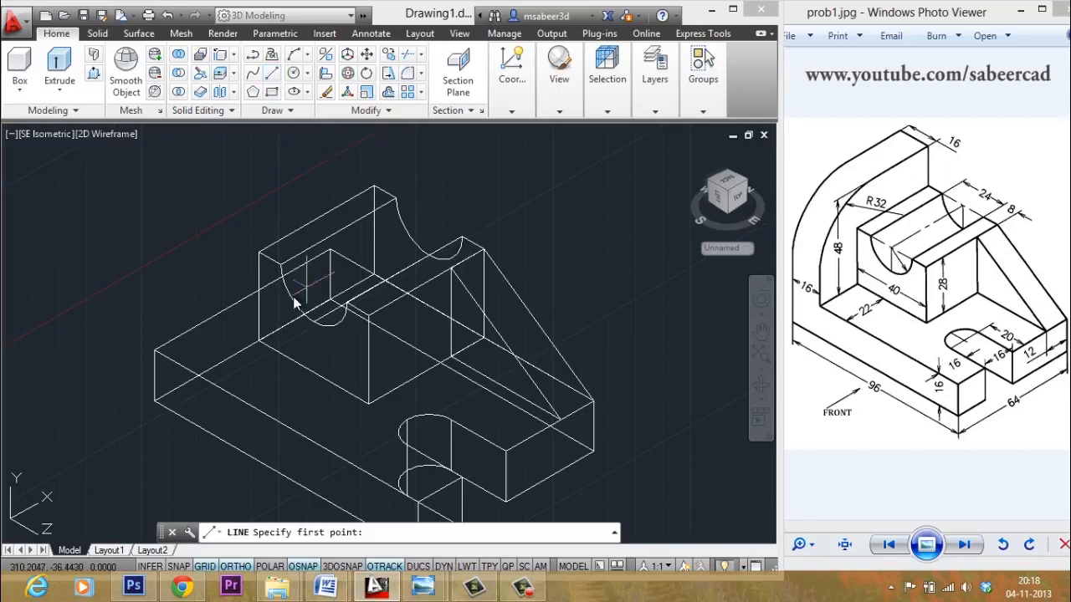
pyautogui.click(171, 353)
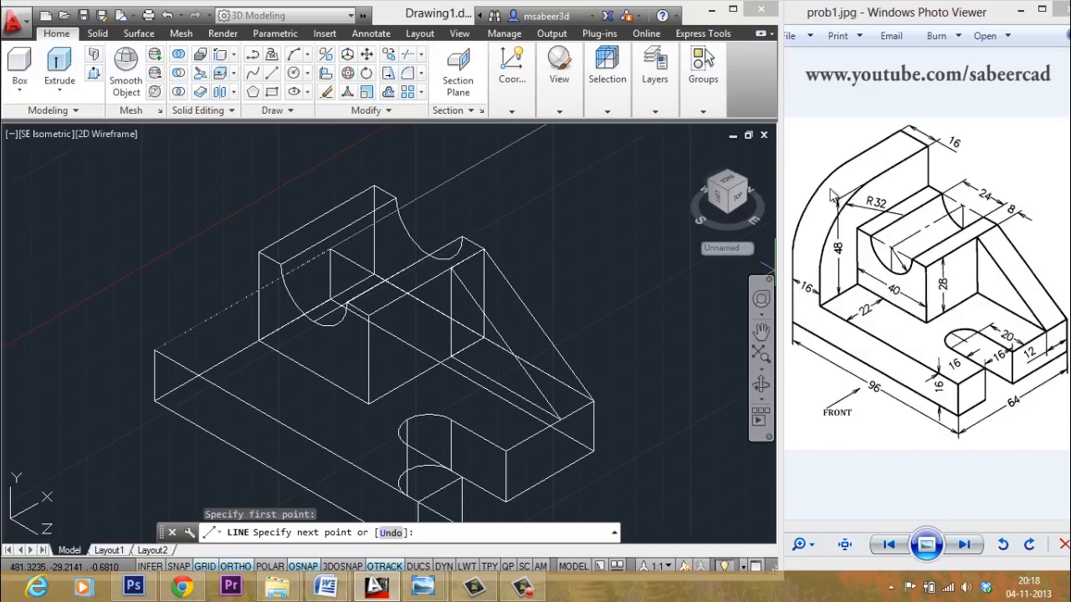
# - Draw the back plate outline: 48 up, 64 across, back down to the base, then close
pyautogui.write('48')
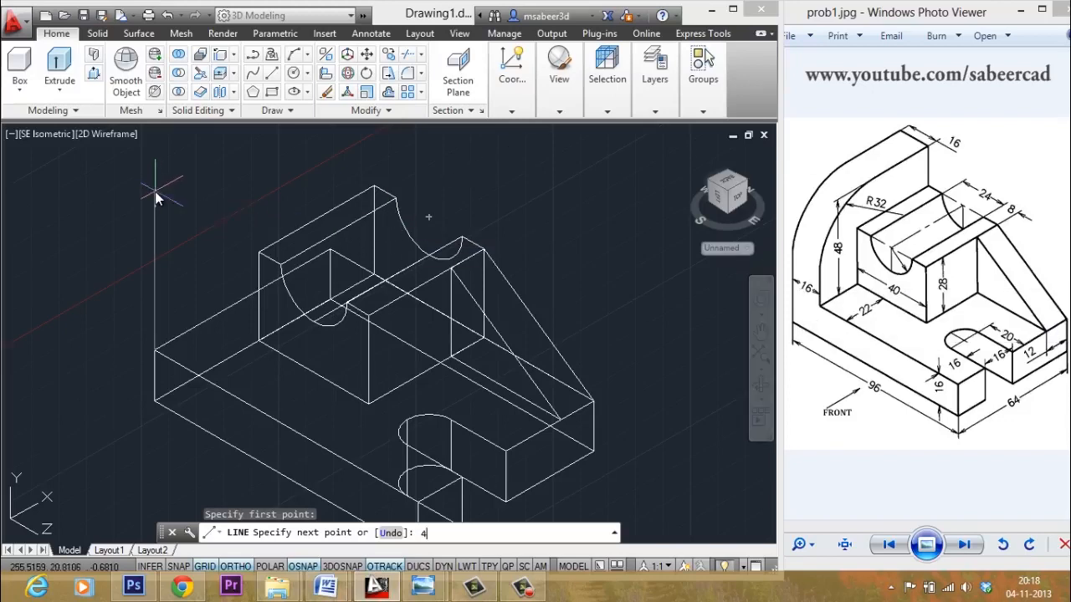
pyautogui.press('Return')
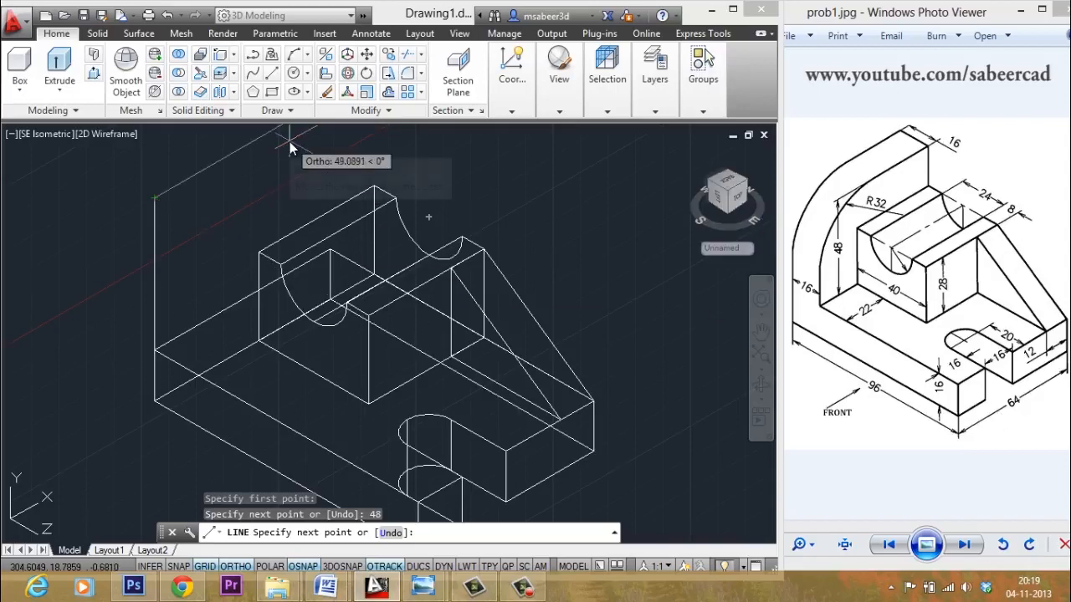
pyautogui.write('64')
pyautogui.press('Return')
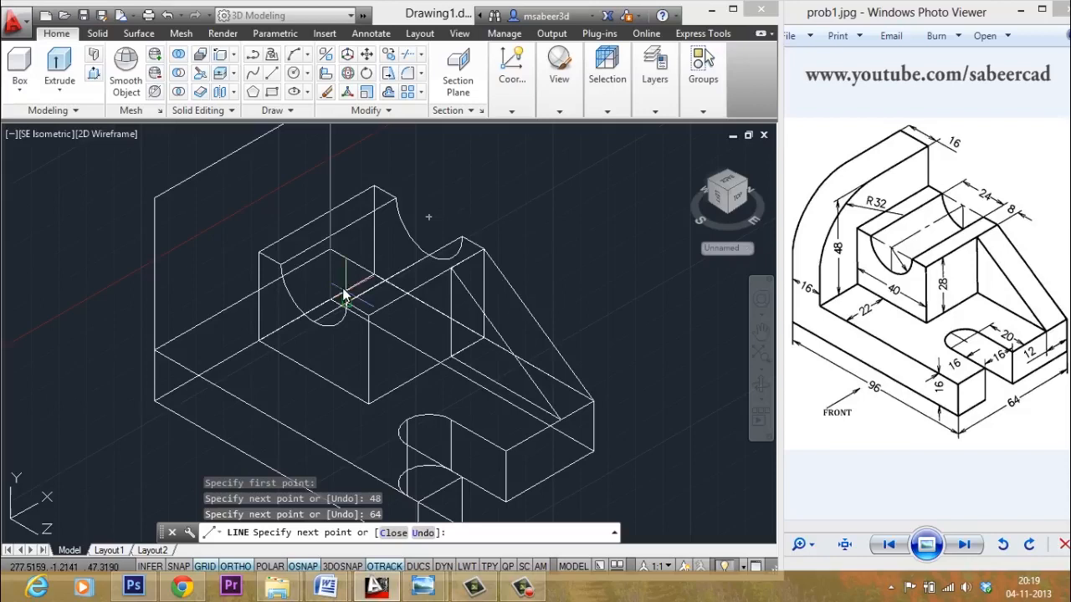
pyautogui.click(339, 257)
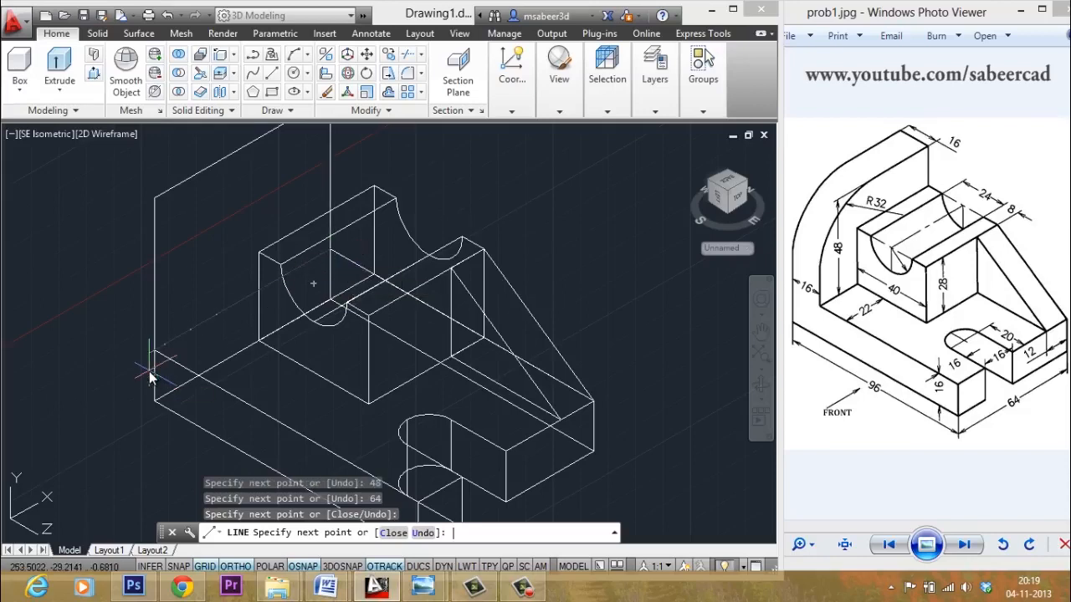
pyautogui.write('c')
pyautogui.press('Return')
pyautogui.scroll(-2, 256, 381)
pyautogui.scroll(2, 187, 270)
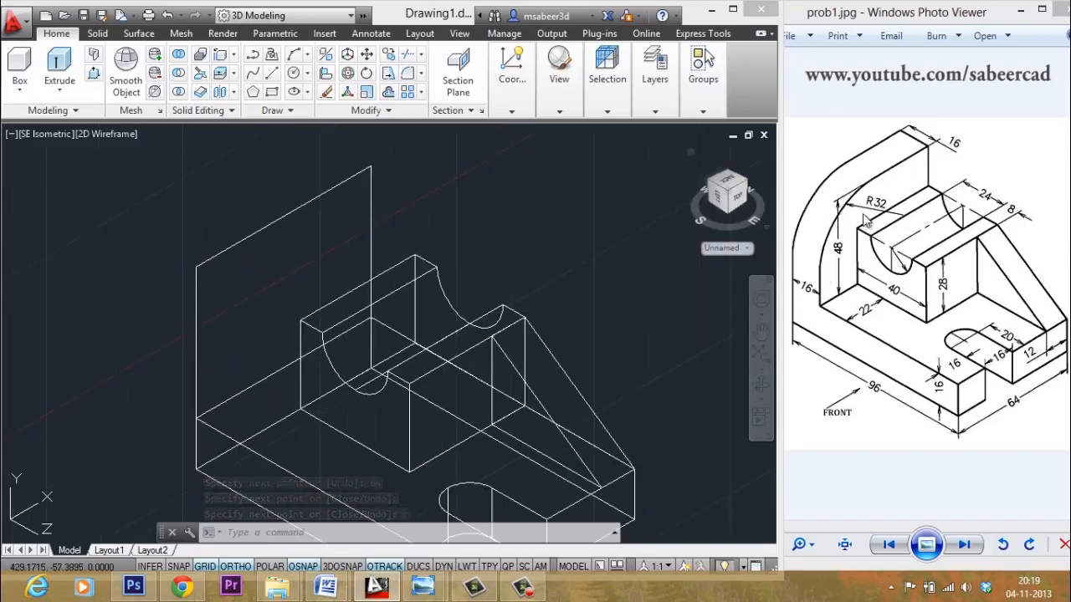
# - Fillet the back plate's vertical and top edges with radius 32
pyautogui.click(423, 79)
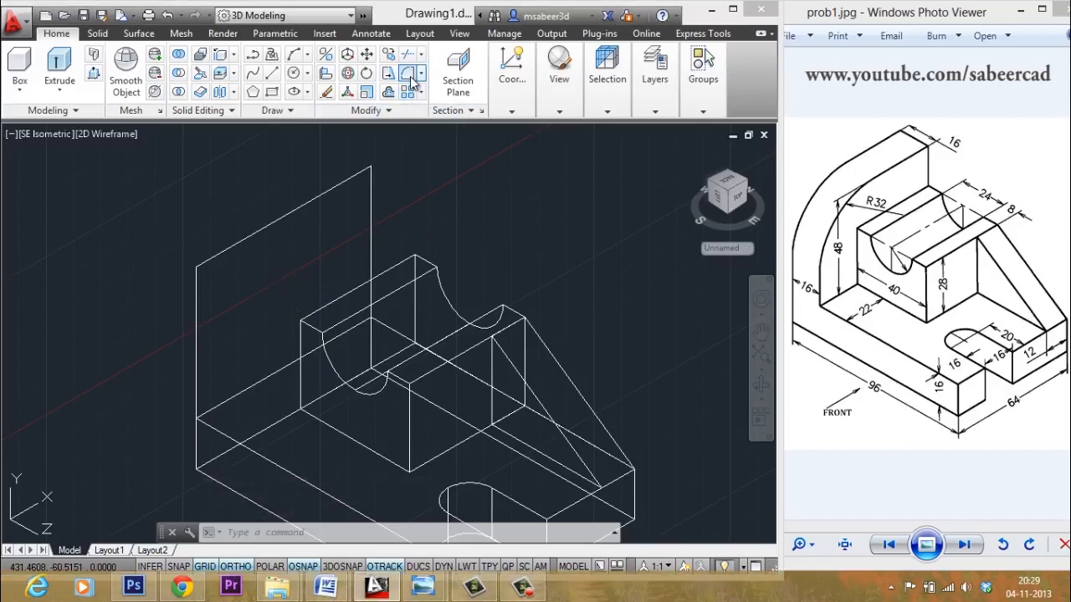
pyautogui.click(409, 74)
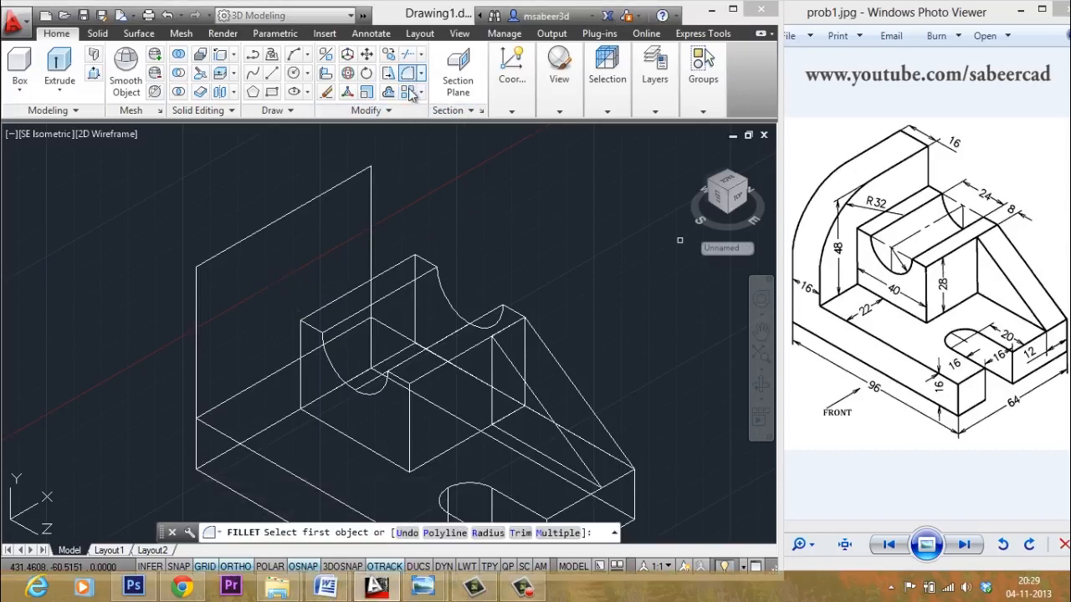
pyautogui.click(487, 533)
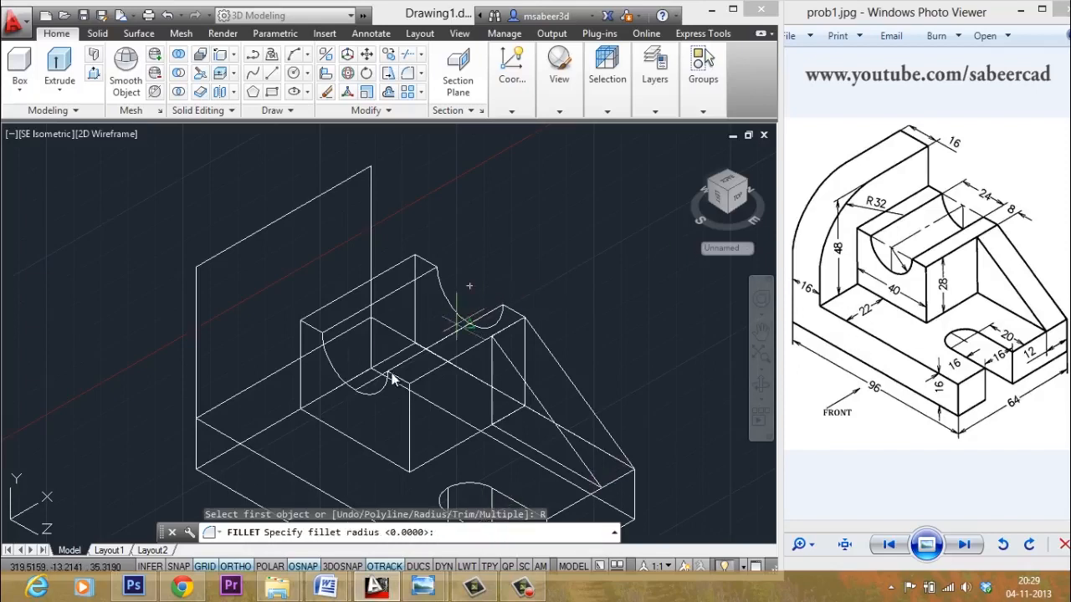
pyautogui.write('3')
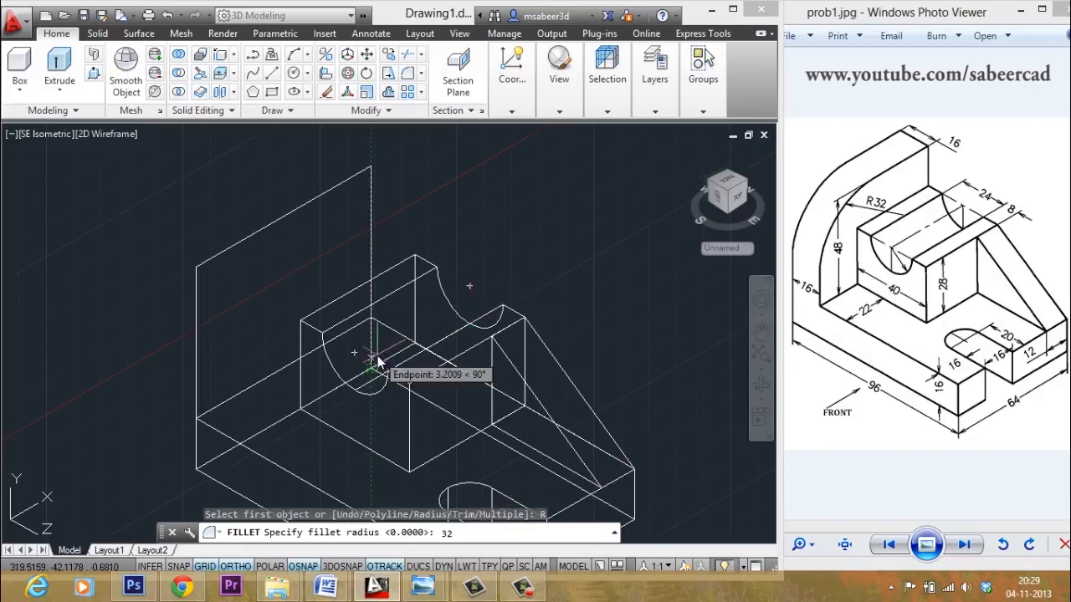
pyautogui.write('2')
pyautogui.press('Return')
pyautogui.click(196, 304)
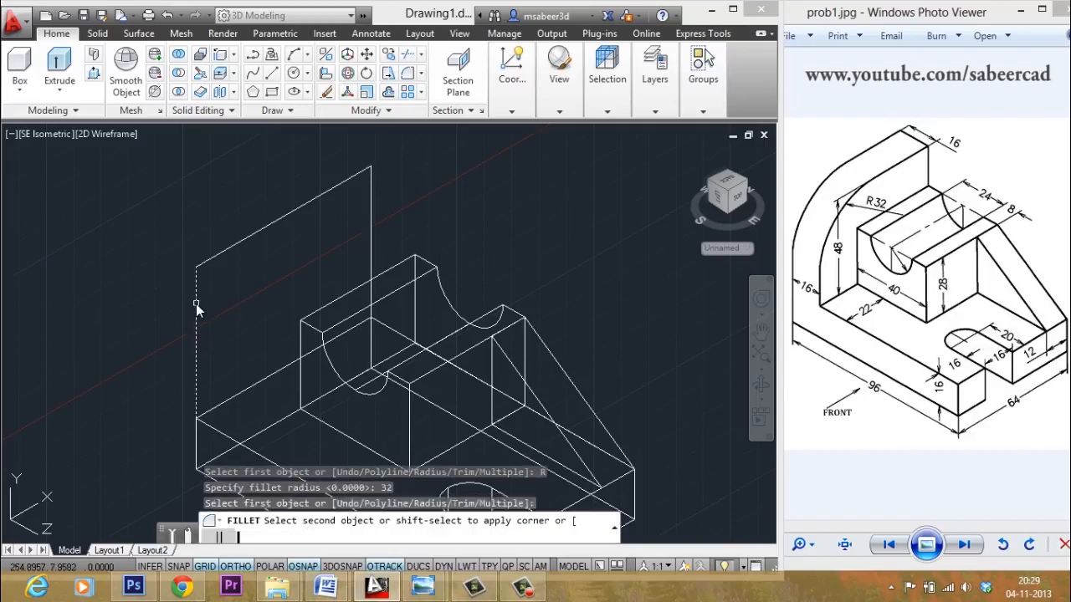
pyautogui.click(215, 258)
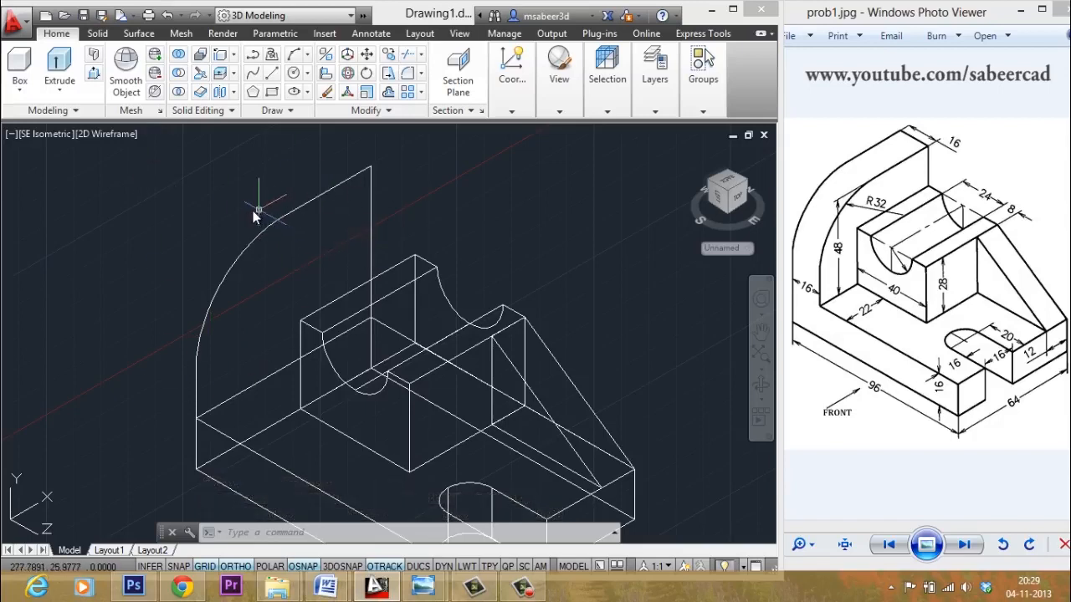
pyautogui.click(377, 110)
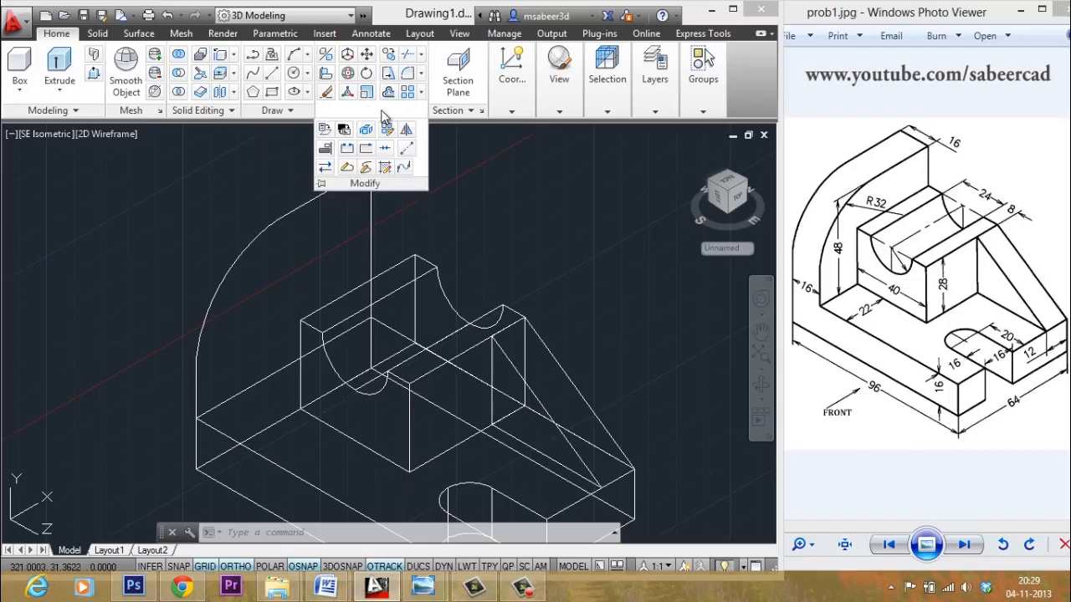
# - Join the arc and lines of the back plate outline into one polyline
pyautogui.click(385, 167)
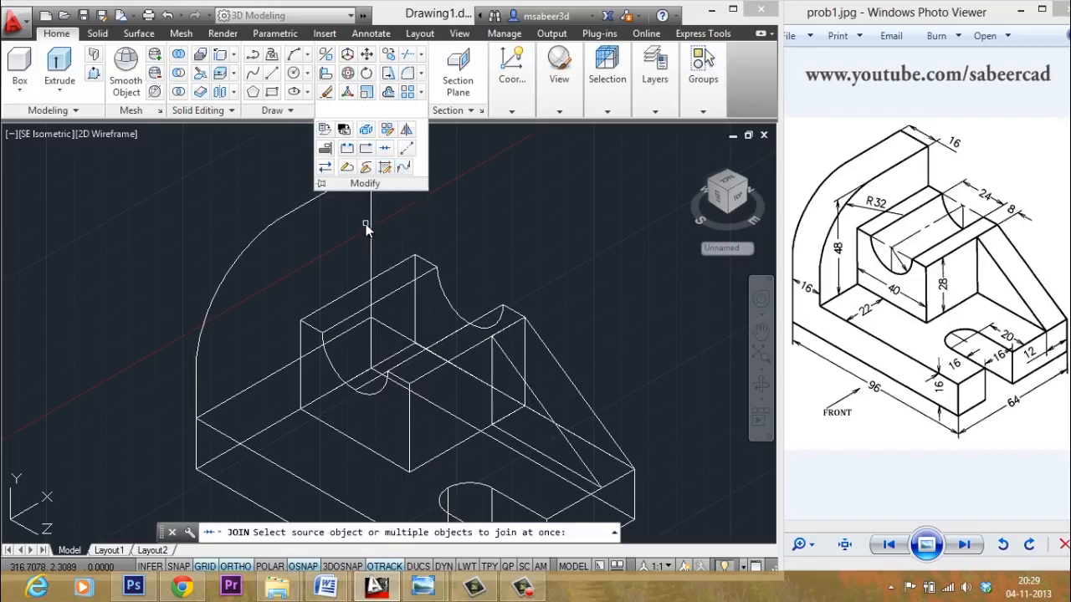
pyautogui.click(366, 226)
pyautogui.click(392, 168)
pyautogui.click(392, 168)
pyautogui.click(329, 211)
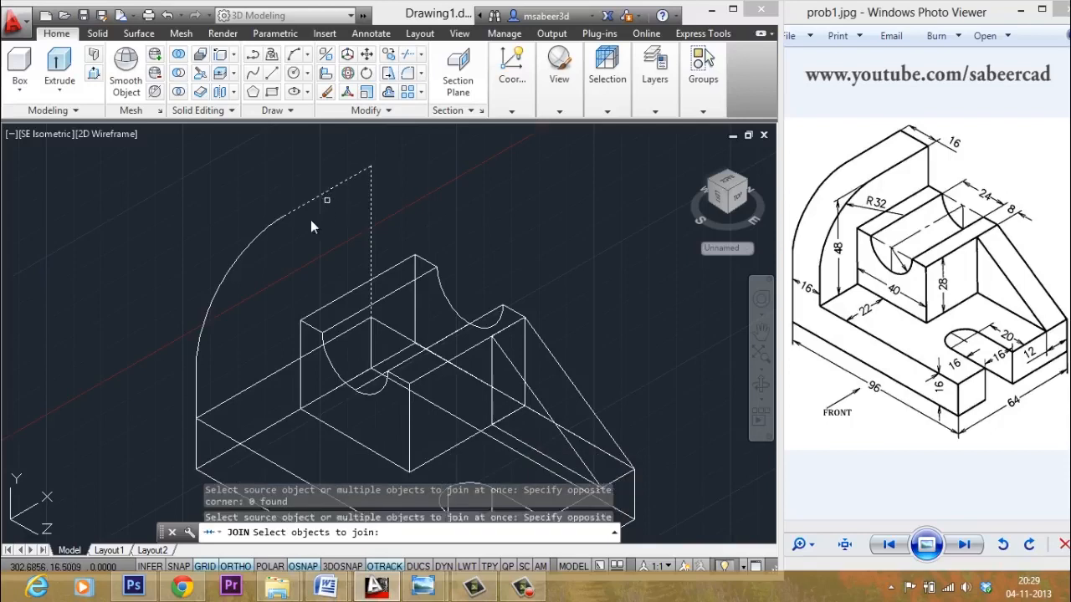
pyautogui.click(227, 279)
pyautogui.click(166, 327)
pyautogui.click(260, 419)
pyautogui.click(259, 392)
pyautogui.press('Return')
pyautogui.press('Return')
pyautogui.press('Escape')
pyautogui.press('Escape')
pyautogui.press('Escape')
# - Extrude the rounded plate outline, entering its thickness
pyautogui.click(59, 71)
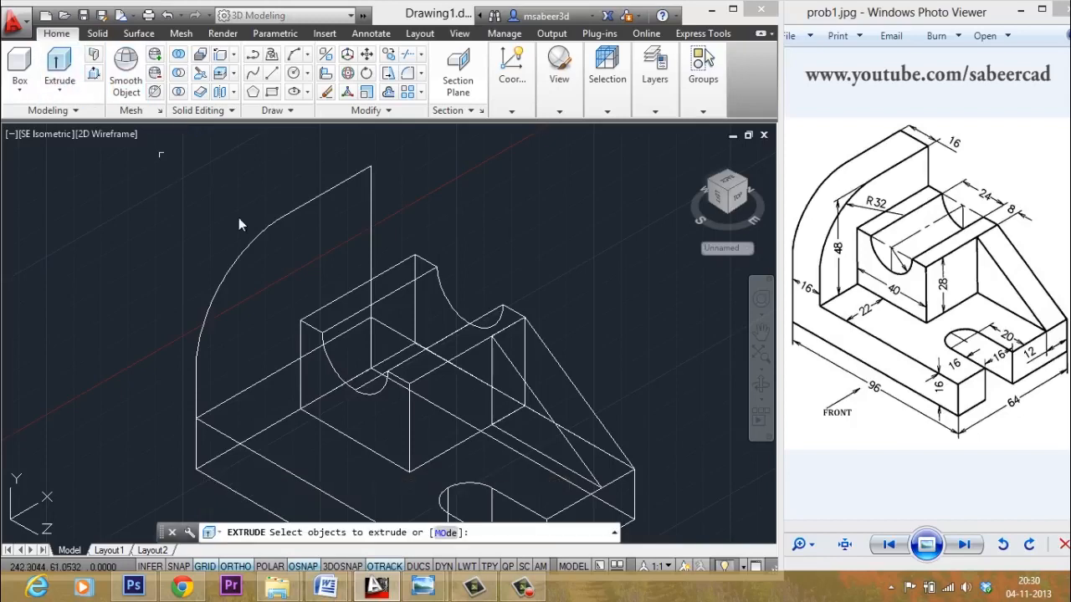
pyautogui.click(246, 245)
pyautogui.press('Return')
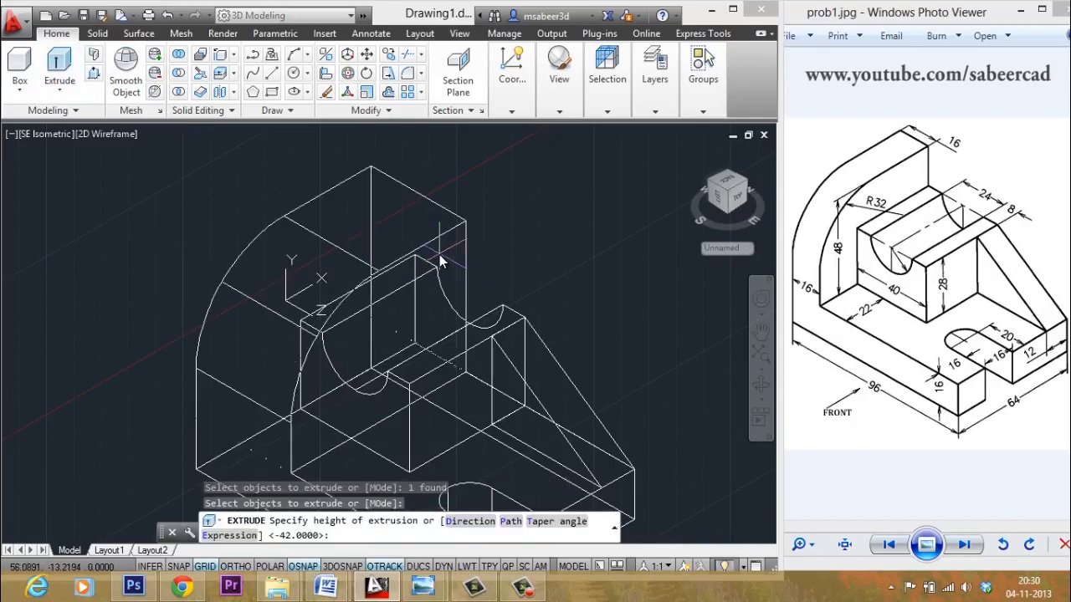
pyautogui.write('1')
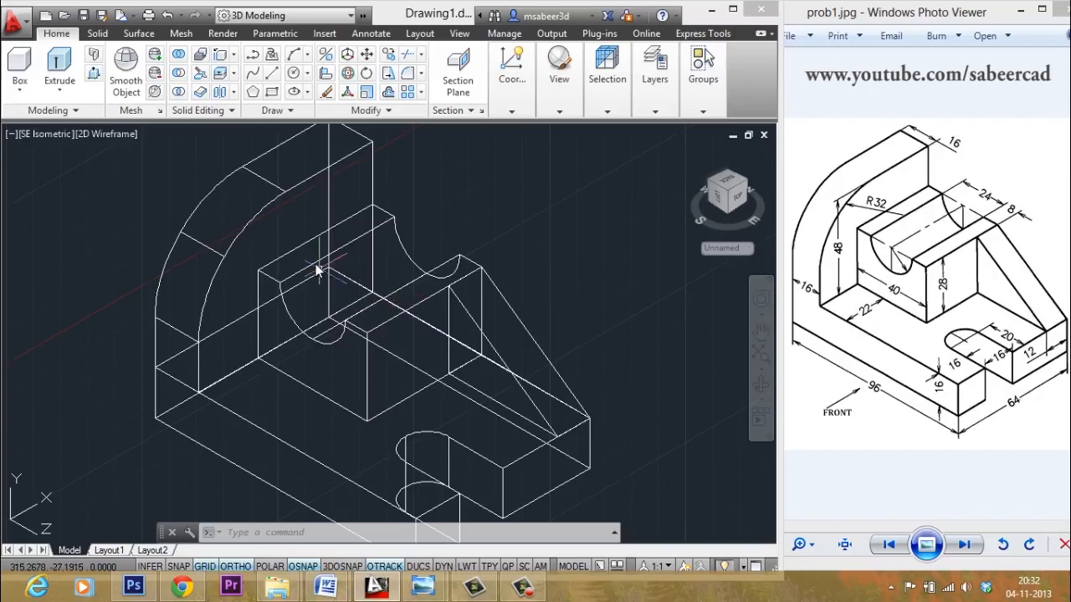
# - Union all seven solids into a single bracket solid using a selection window
pyautogui.click(179, 57)
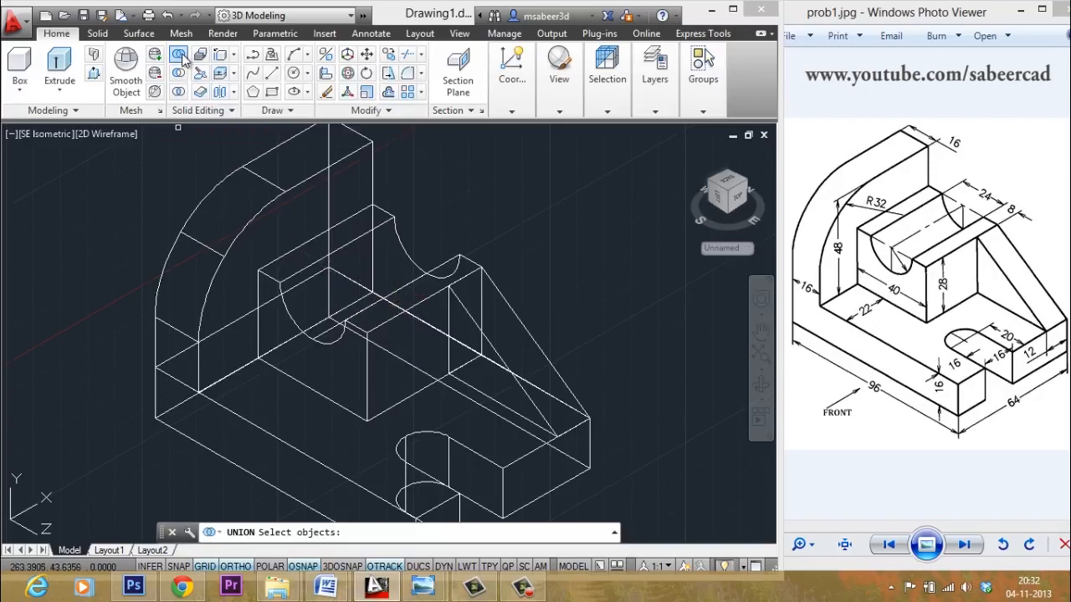
pyautogui.click(473, 150)
pyautogui.click(209, 471)
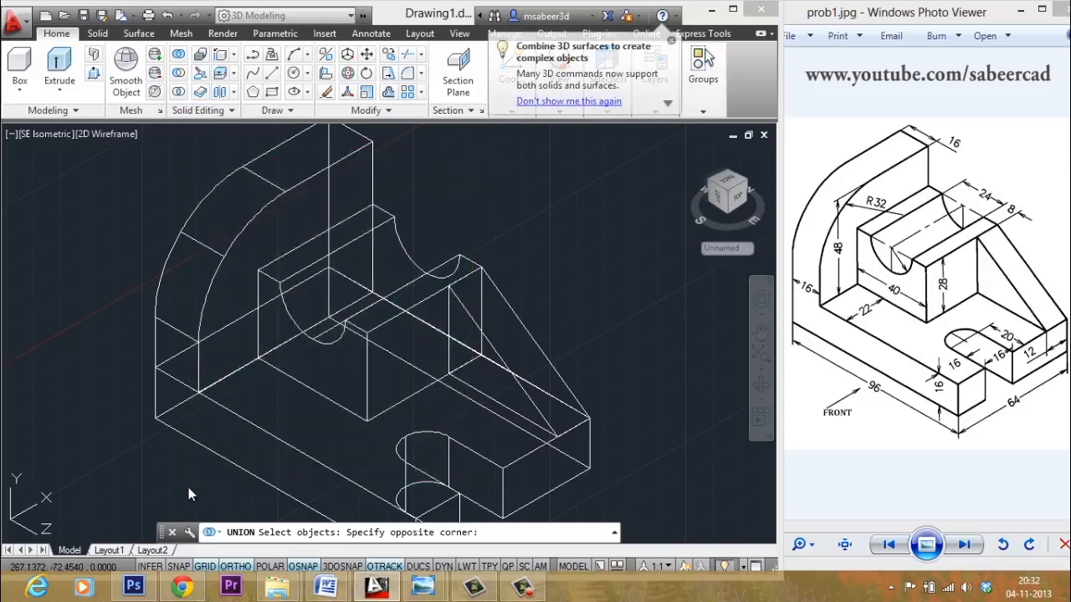
pyautogui.press('Return')
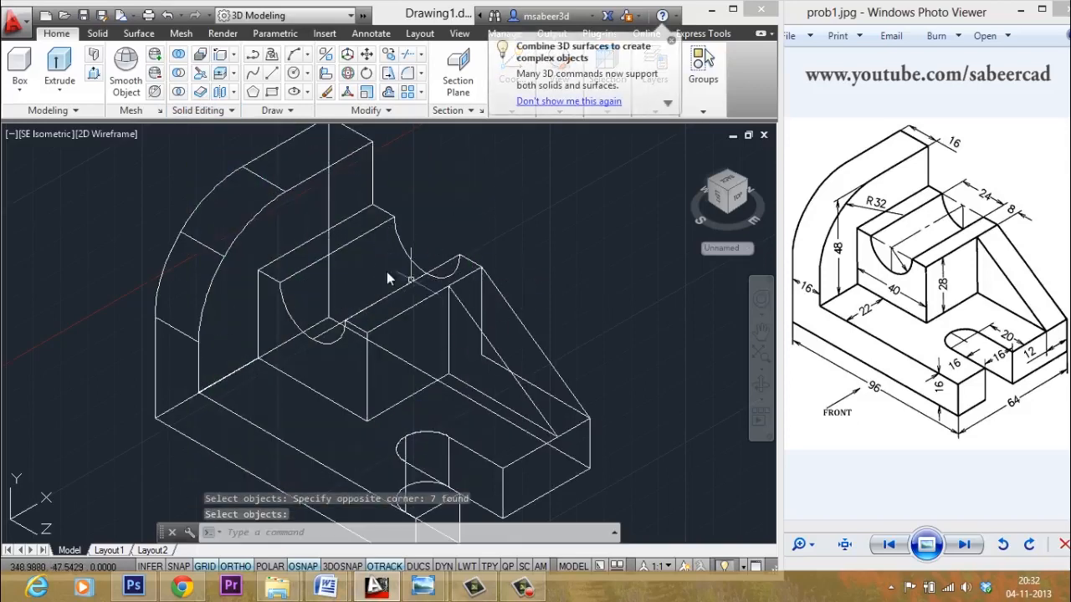
pyautogui.scroll(-1, 408, 281)
pyautogui.scroll(1, 396, 279)
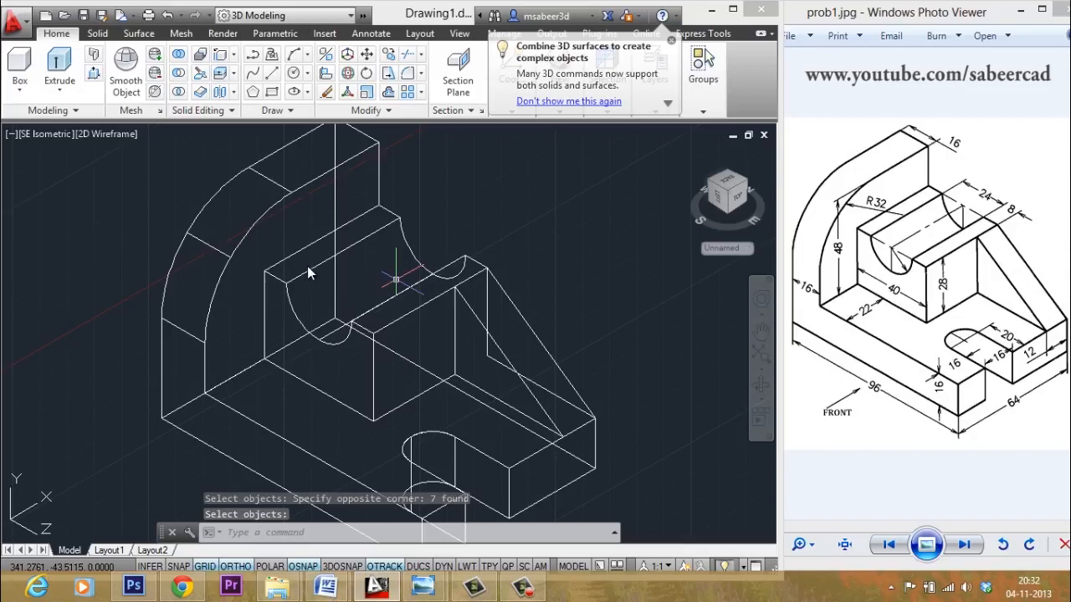
# - Set the visual style to Realistic and orbit the model with the SteeringWheel
pyautogui.click(98, 135)
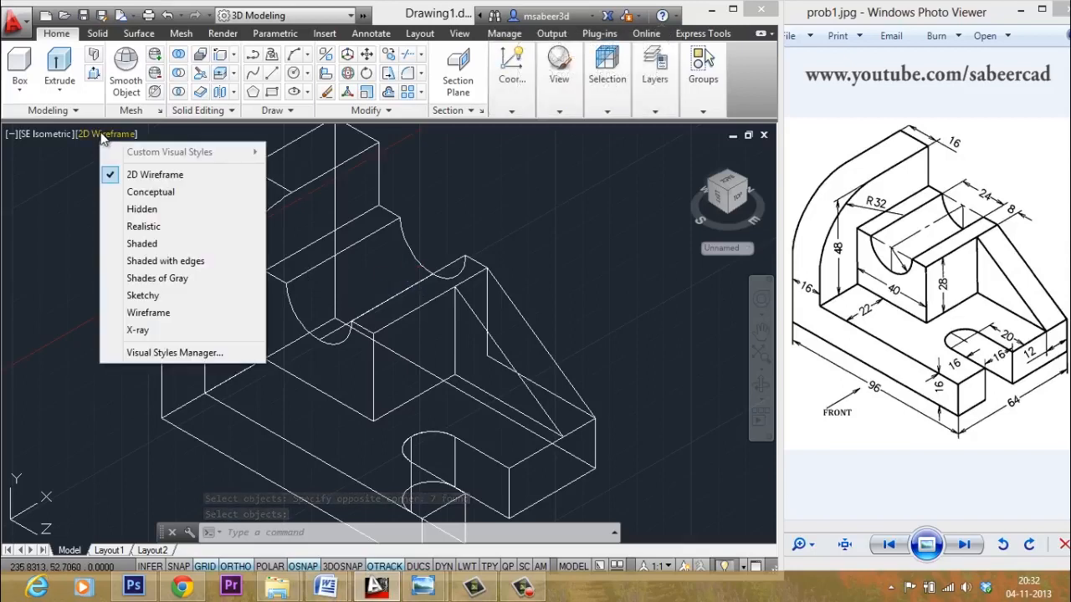
pyautogui.click(140, 228)
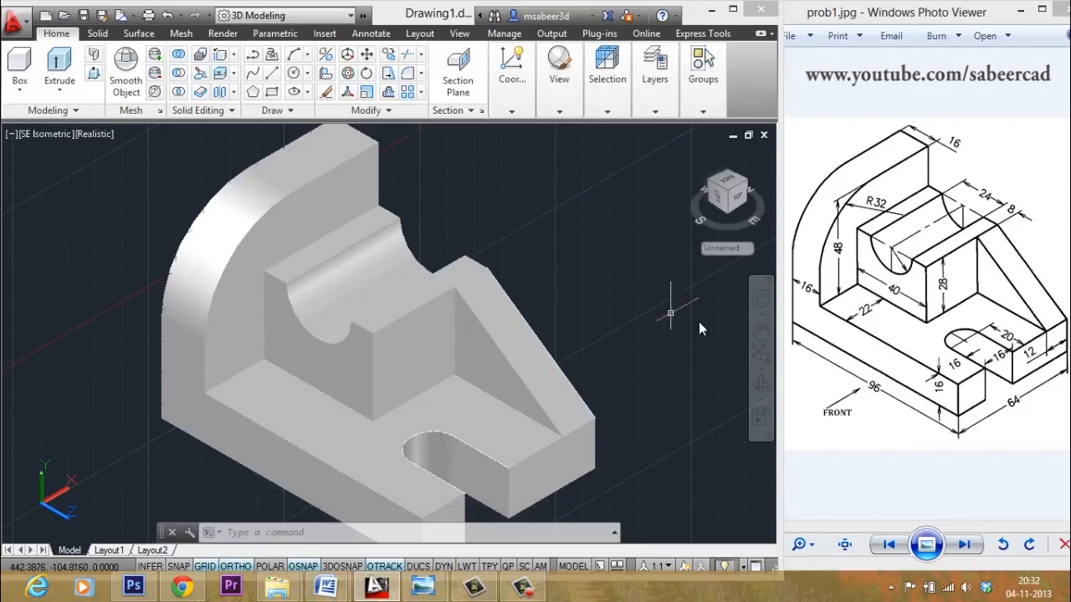
pyautogui.click(762, 300)
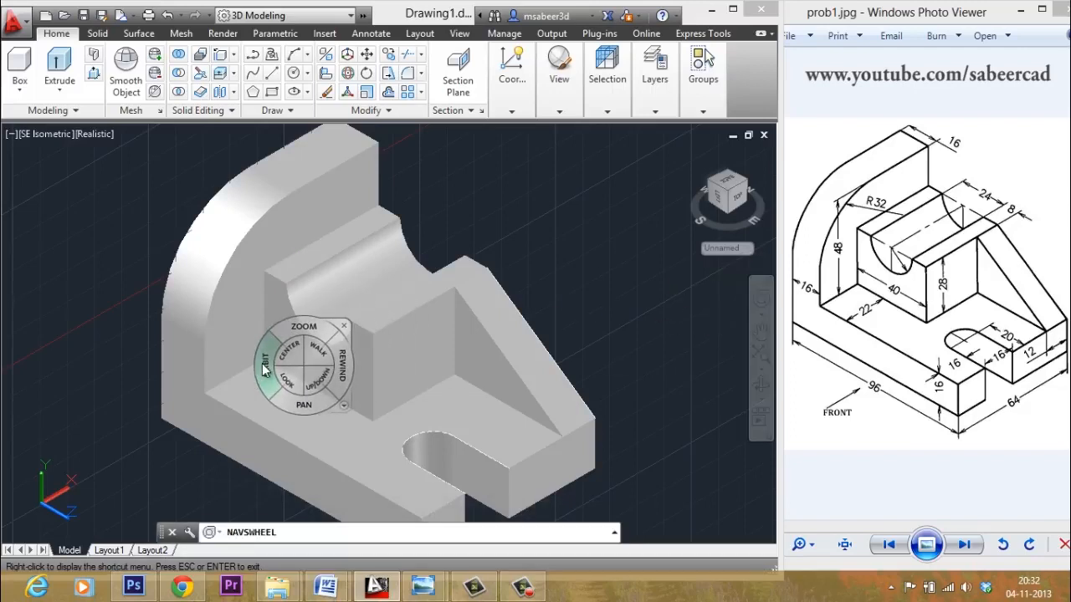
pyautogui.moveTo(266, 368); pyautogui.dragTo(410, 350)
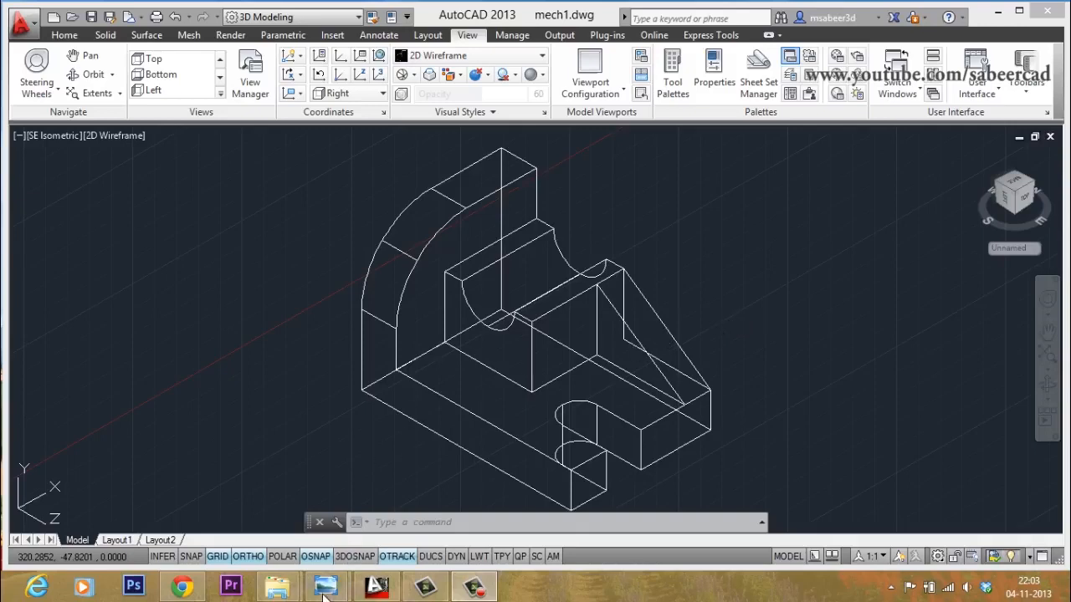
# - Flip between figure4.jpg and figure5.jpg in Photo Viewer, then minimize it
pyautogui.moveTo(324, 593)
pyautogui.click(281, 508)
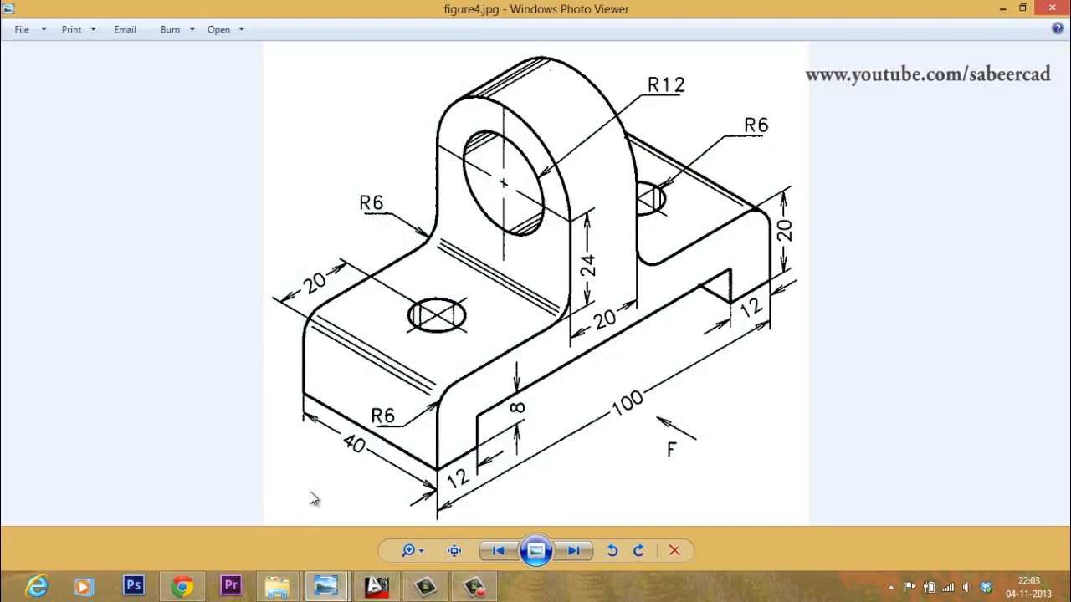
pyautogui.click(574, 552)
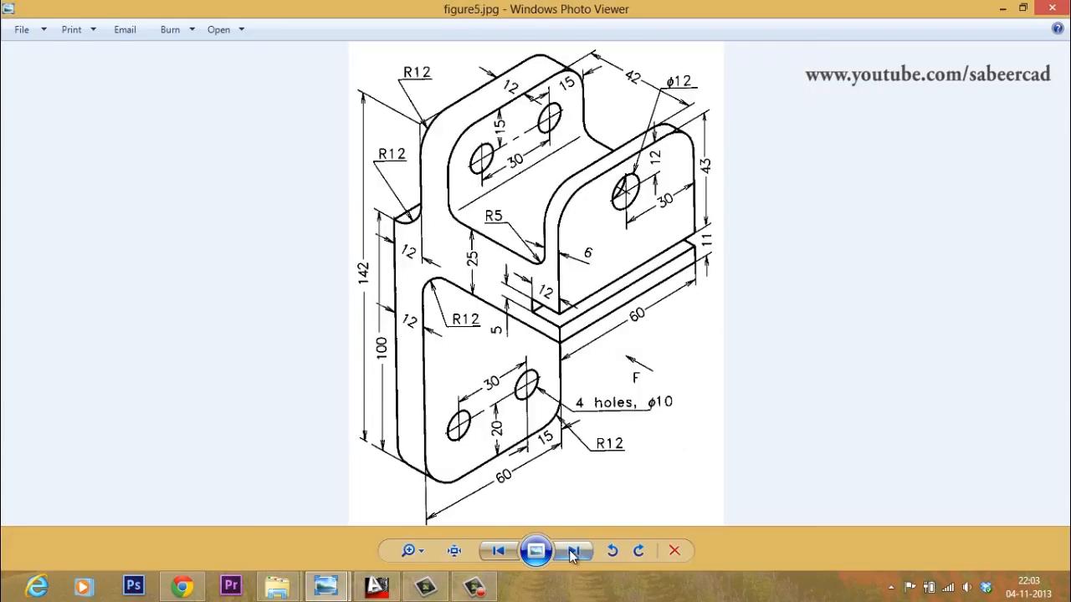
pyautogui.click(498, 551)
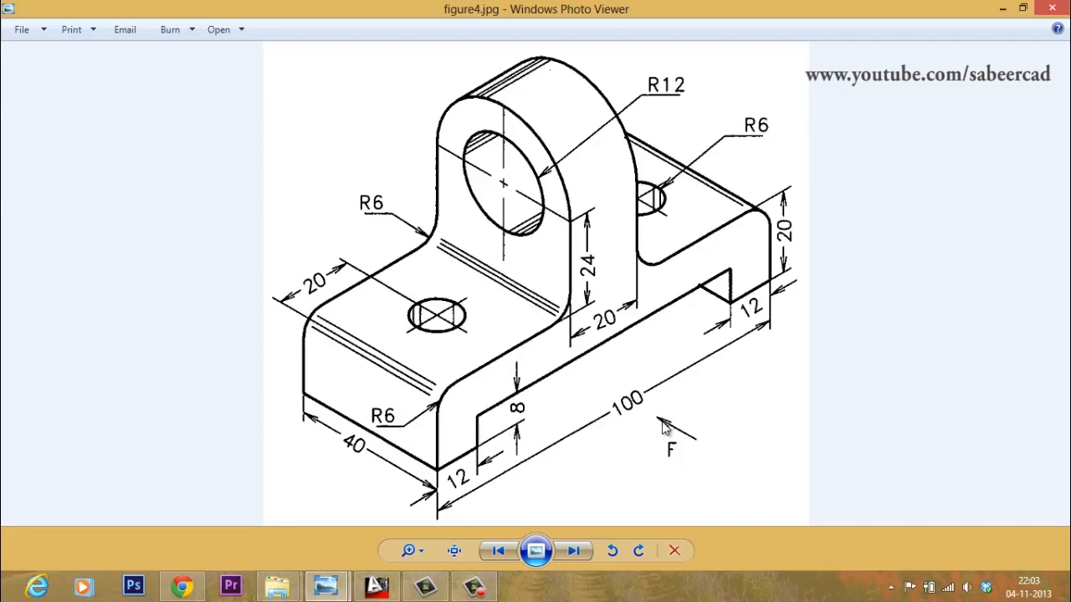
pyautogui.click(574, 551)
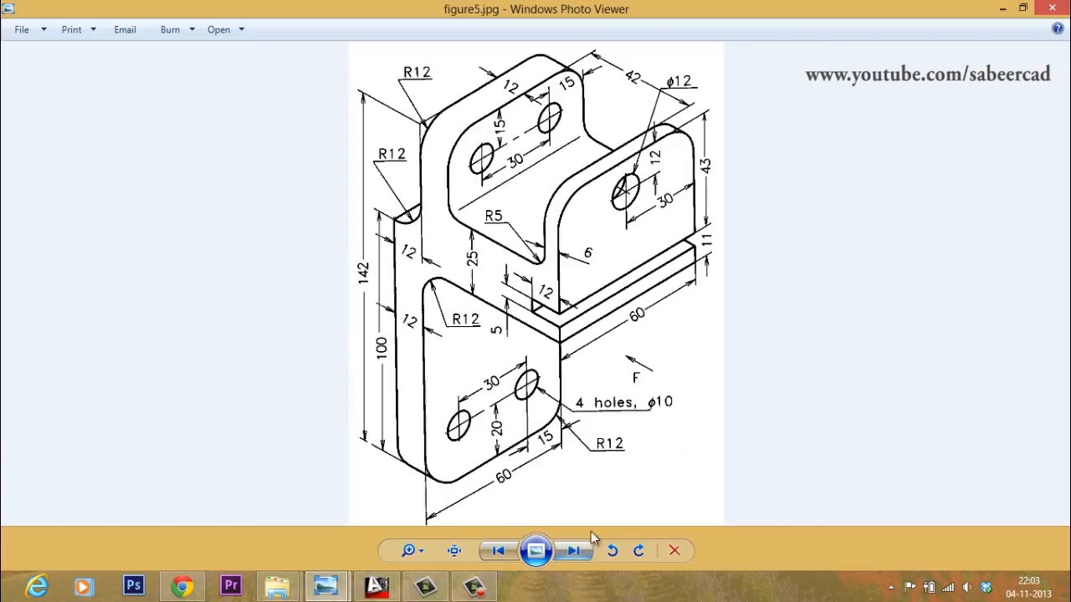
pyautogui.click(1001, 10)
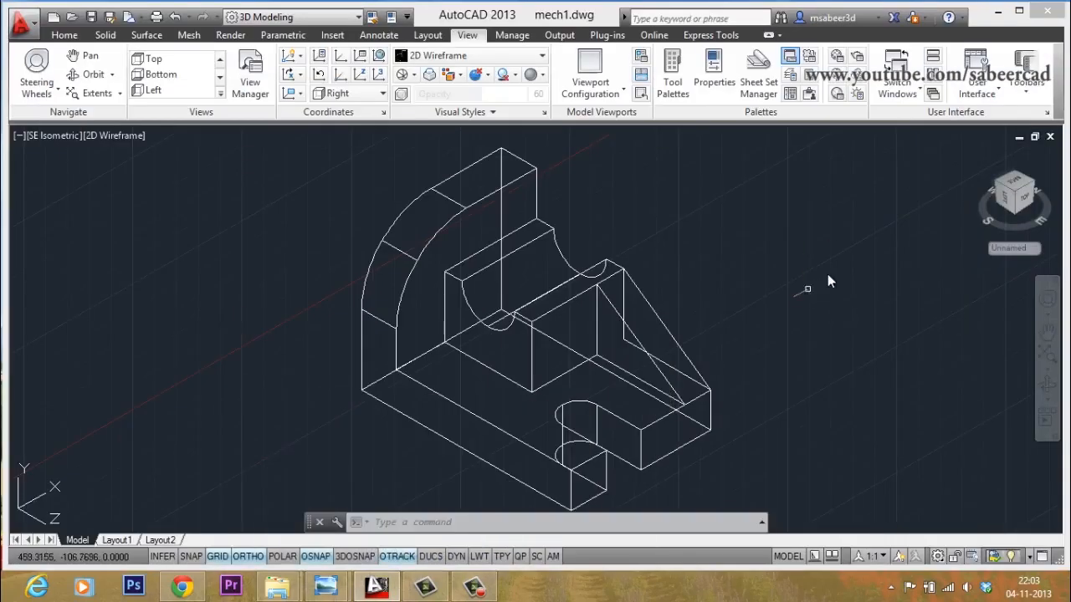
# - Set the UCS to World and switch to the southwest isometric view via the ViewCube
pyautogui.click(796, 320)
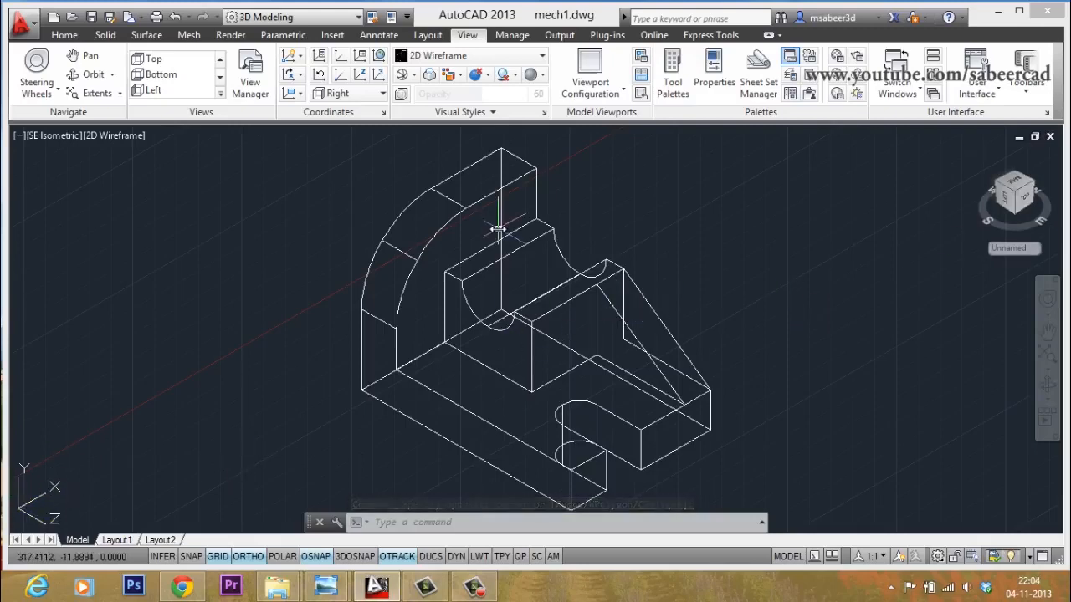
pyautogui.click(379, 56)
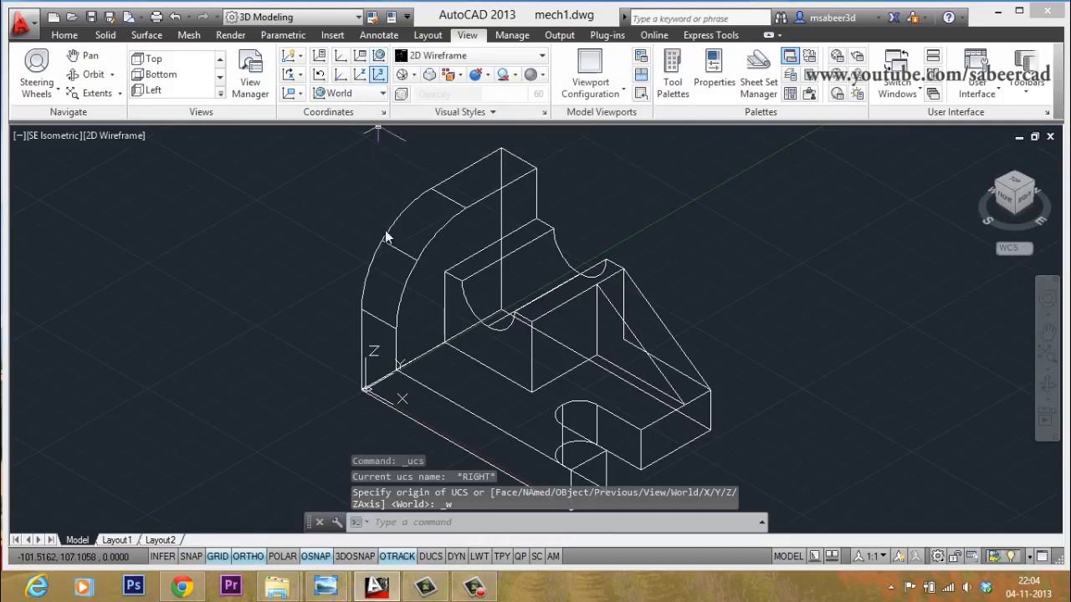
pyautogui.click(1001, 189)
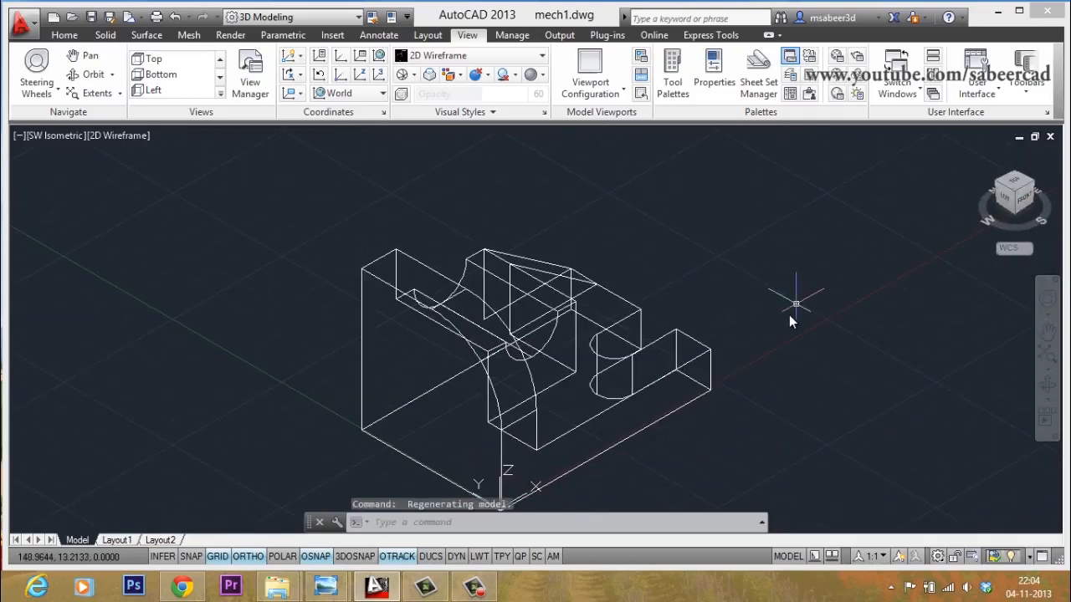